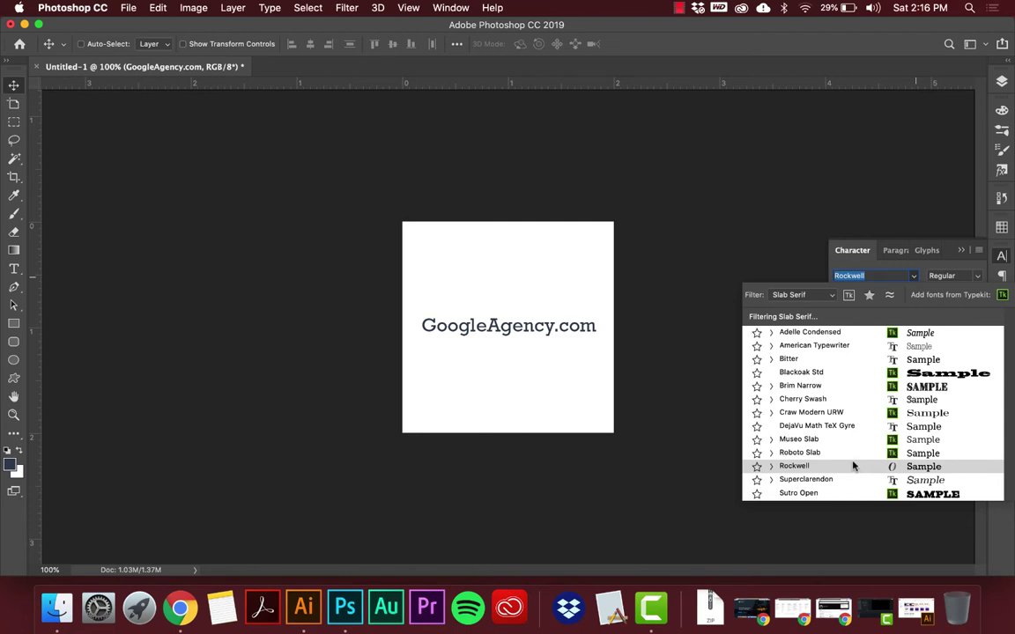
# - Filter the font list to Sans Serif and set the GoogleAgency.com text in Avenir LT Std
pyautogui.click(798, 297)
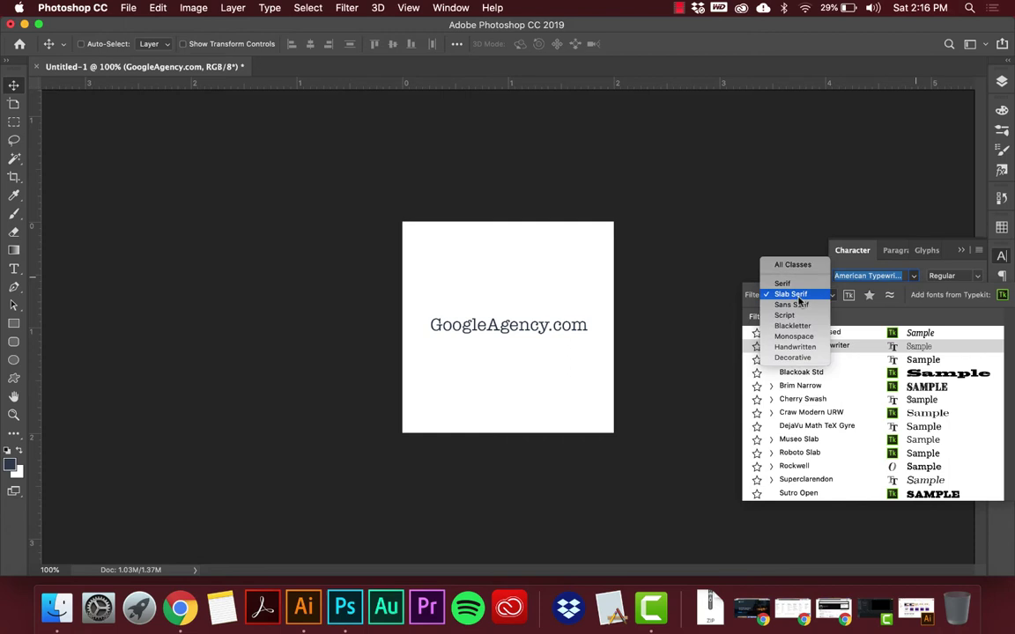
pyautogui.click(799, 304)
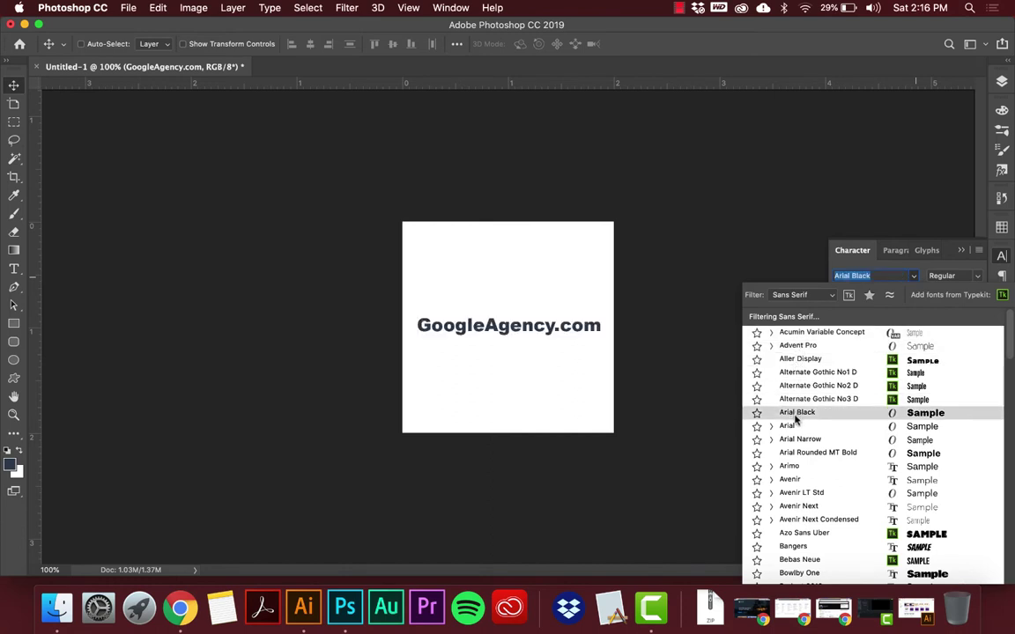
pyautogui.click(791, 495)
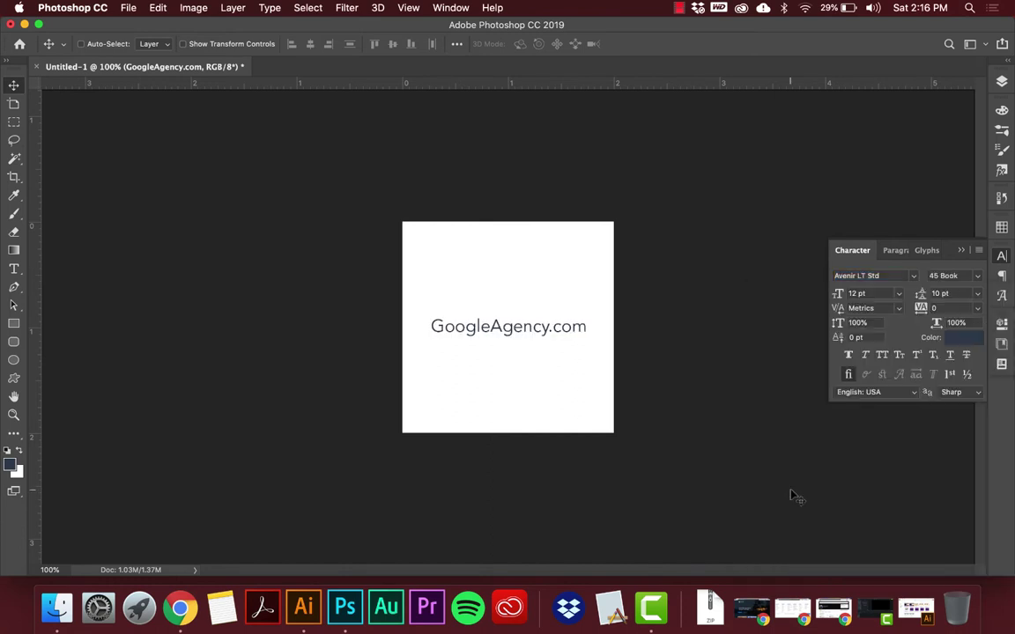
pyautogui.click(975, 275)
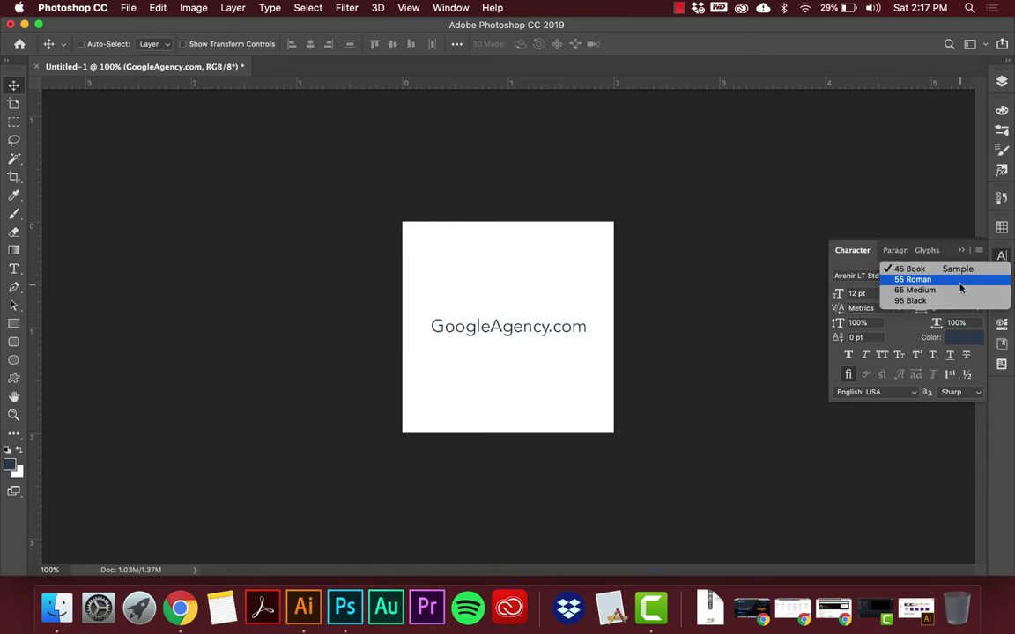
pyautogui.click(895, 276)
pyautogui.click(912, 275)
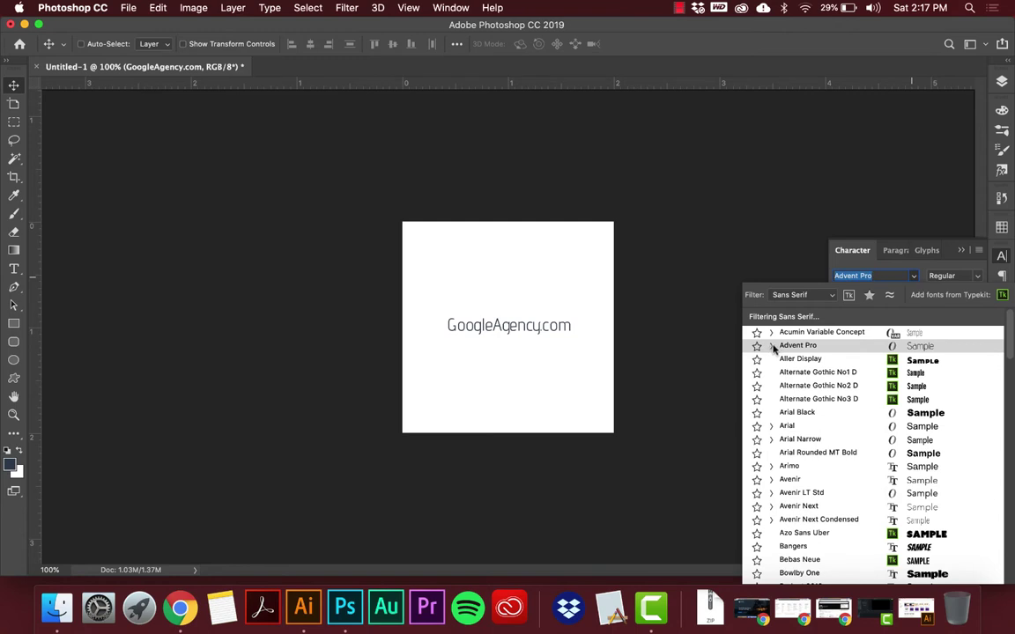
pyautogui.click(885, 270)
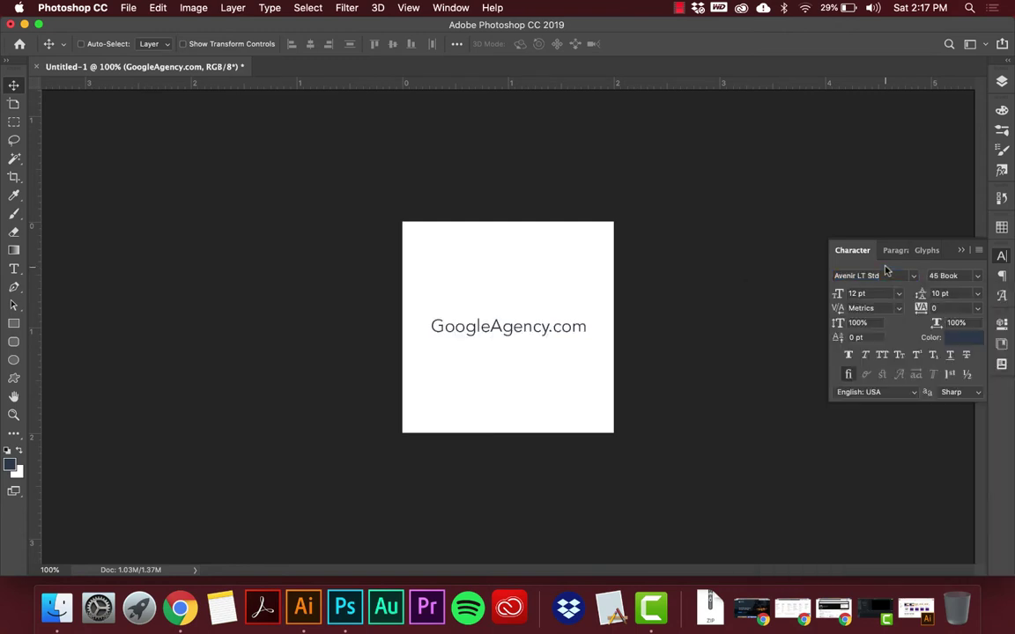
# - Try the 55 Roman and 65 Medium styles on the GoogleAgency.com text and settle on 95 Black
pyautogui.click(954, 275)
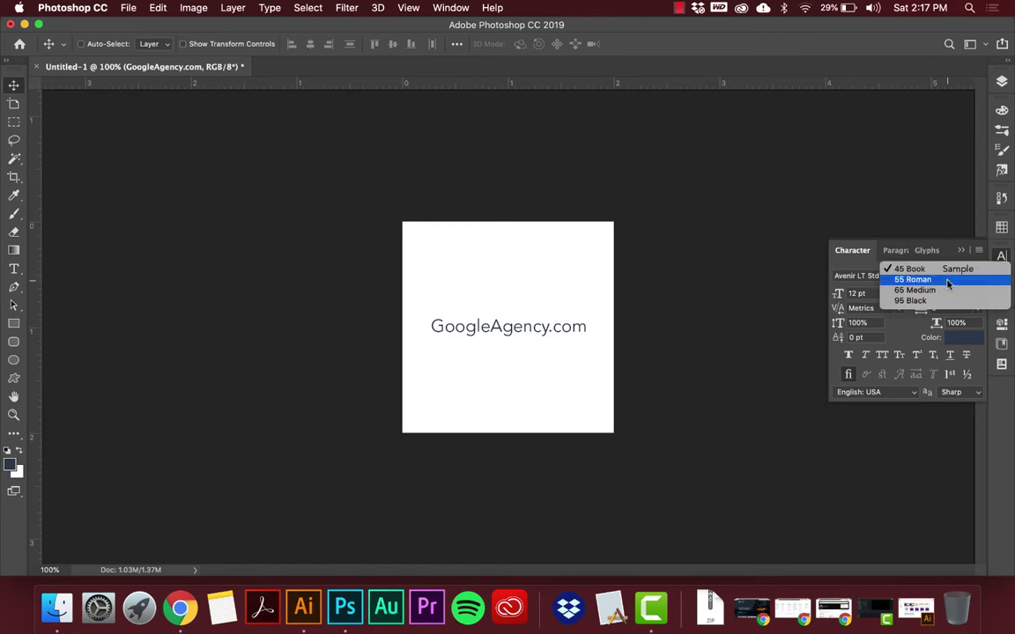
pyautogui.click(947, 280)
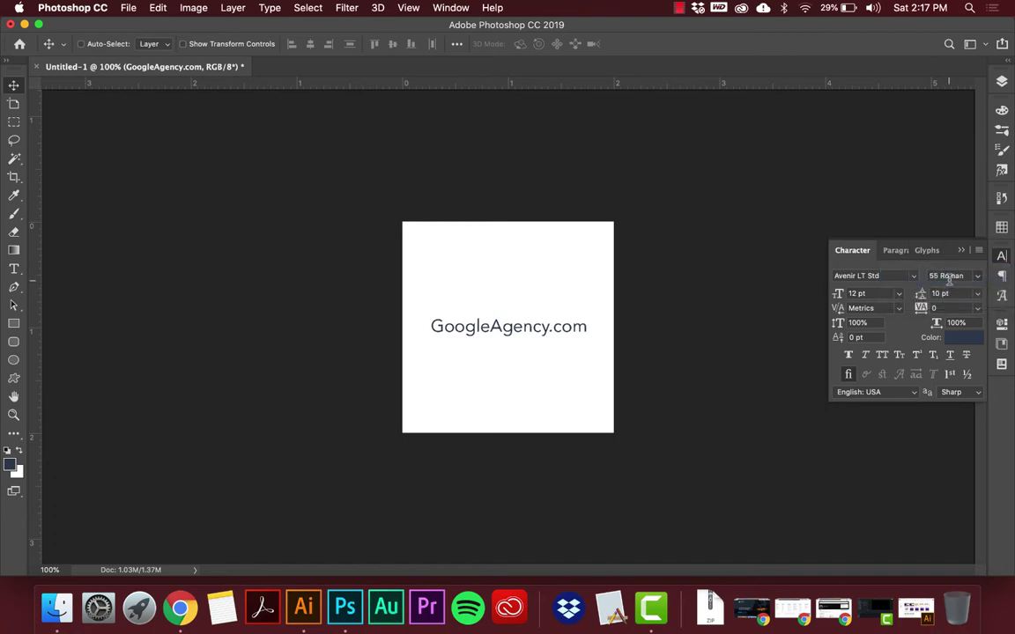
pyautogui.click(948, 279)
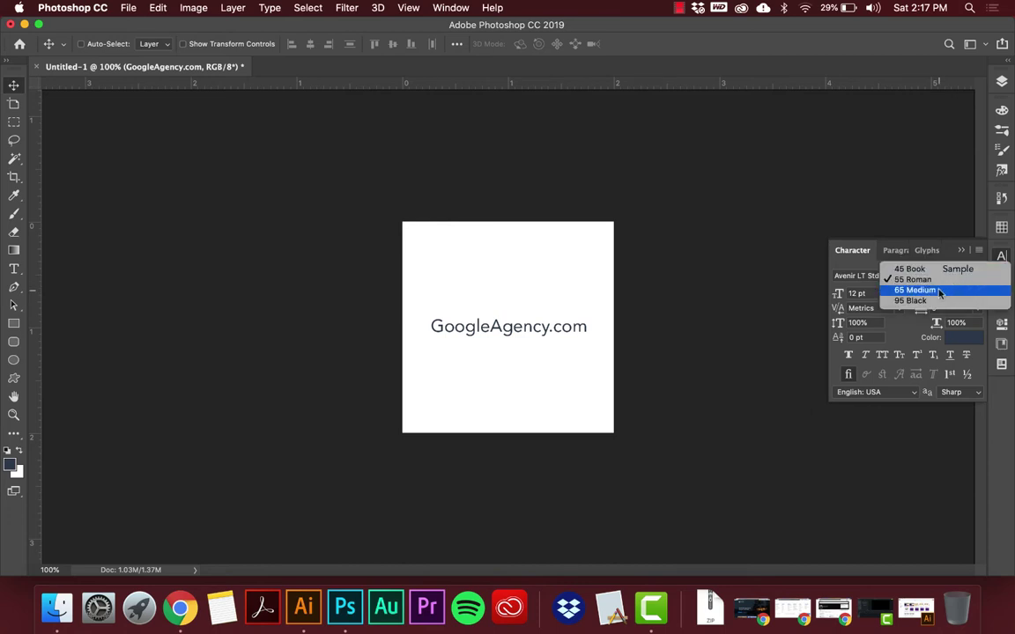
pyautogui.click(939, 291)
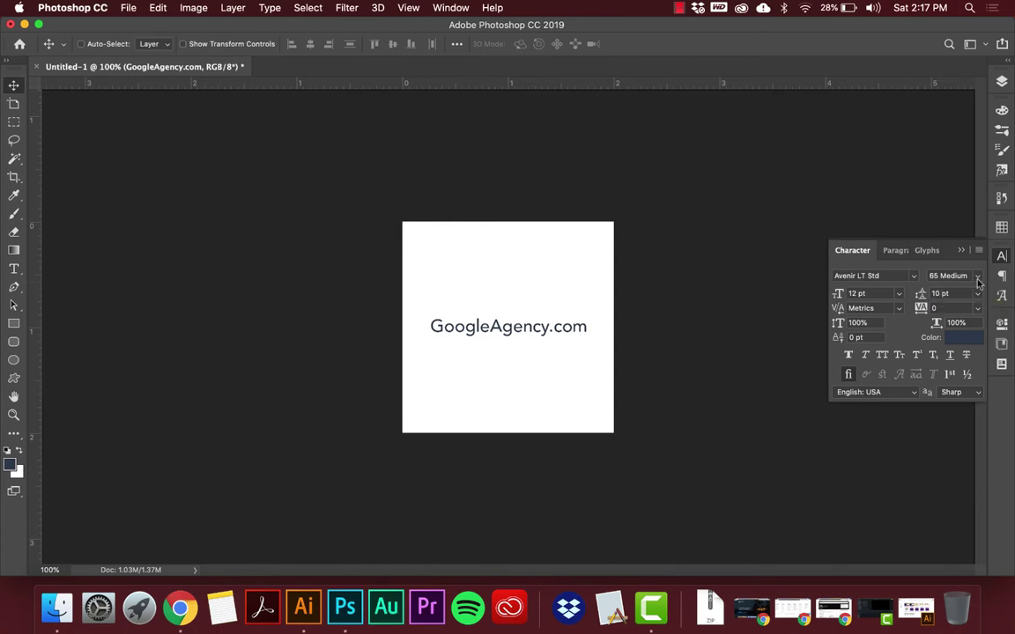
pyautogui.click(977, 277)
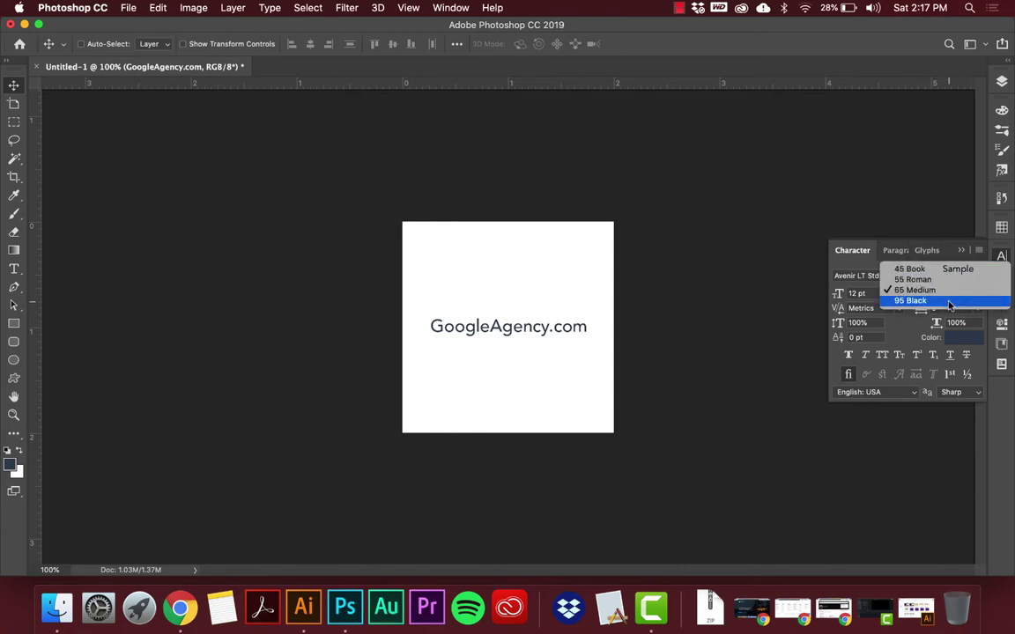
pyautogui.click(949, 304)
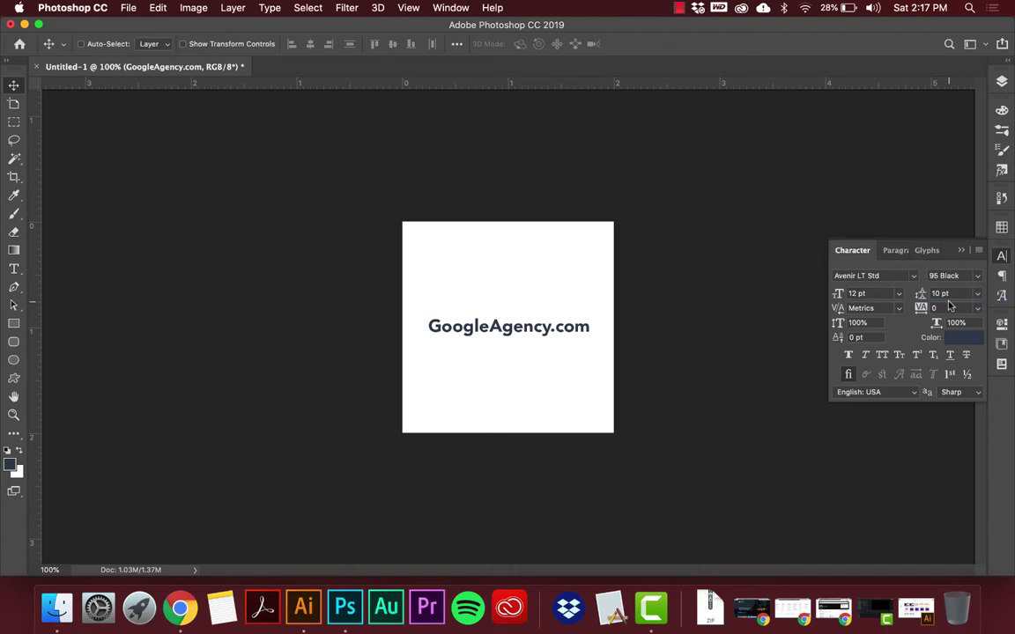
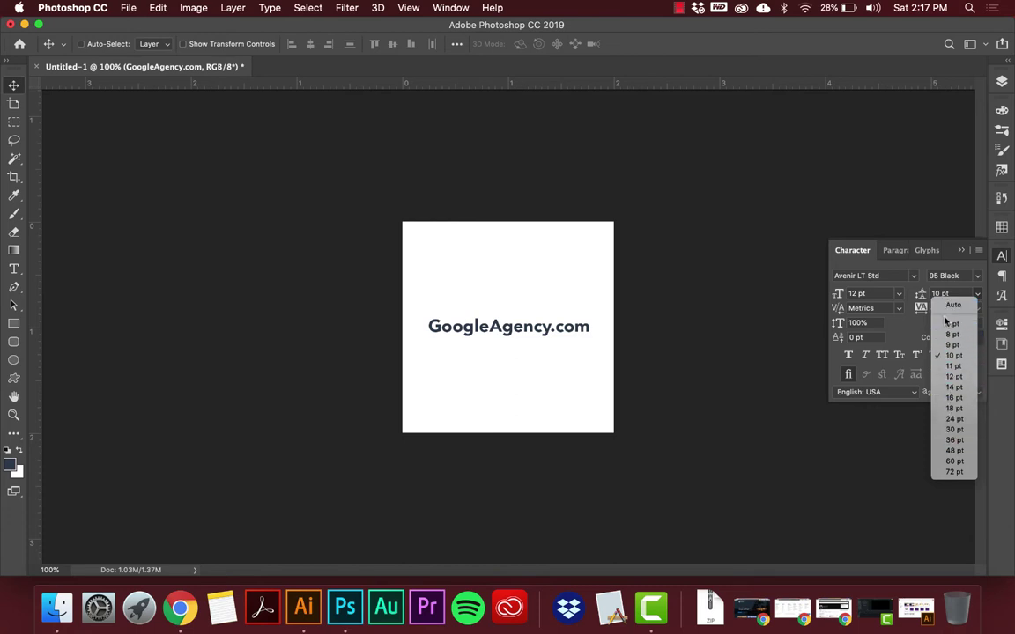
pyautogui.click(690, 325)
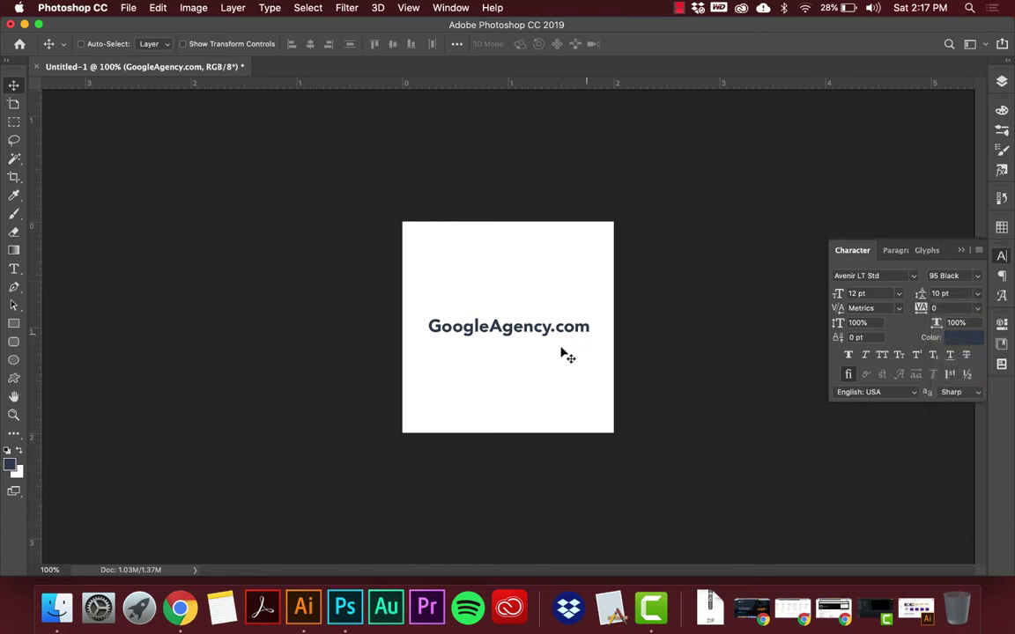
# - Add the tagline "your advertising specialist" on a new line below GoogleAgency.com in the same text box
pyautogui.press('t')
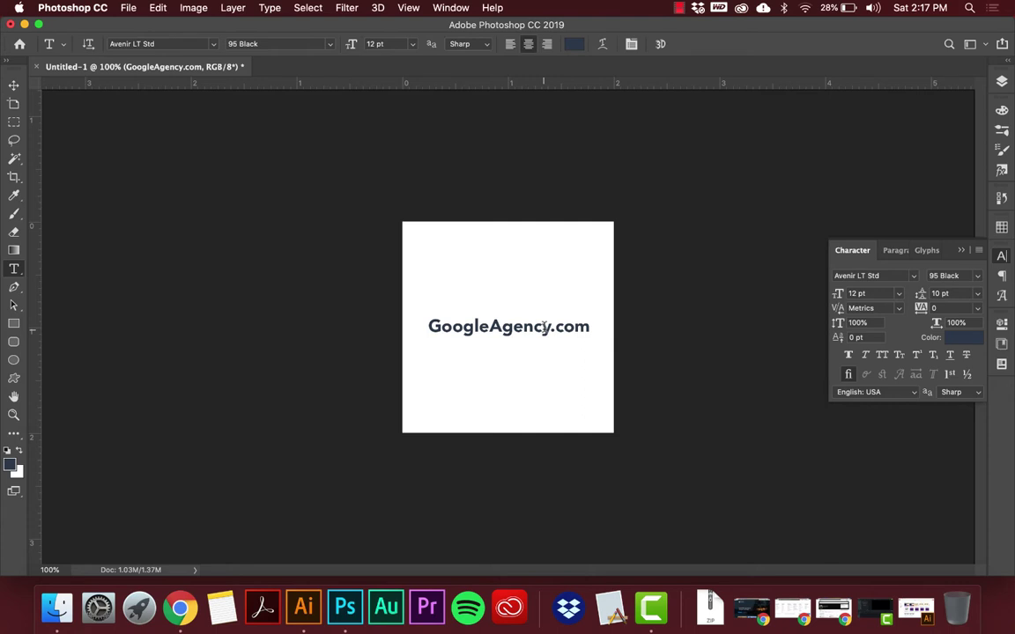
pyautogui.click(545, 327)
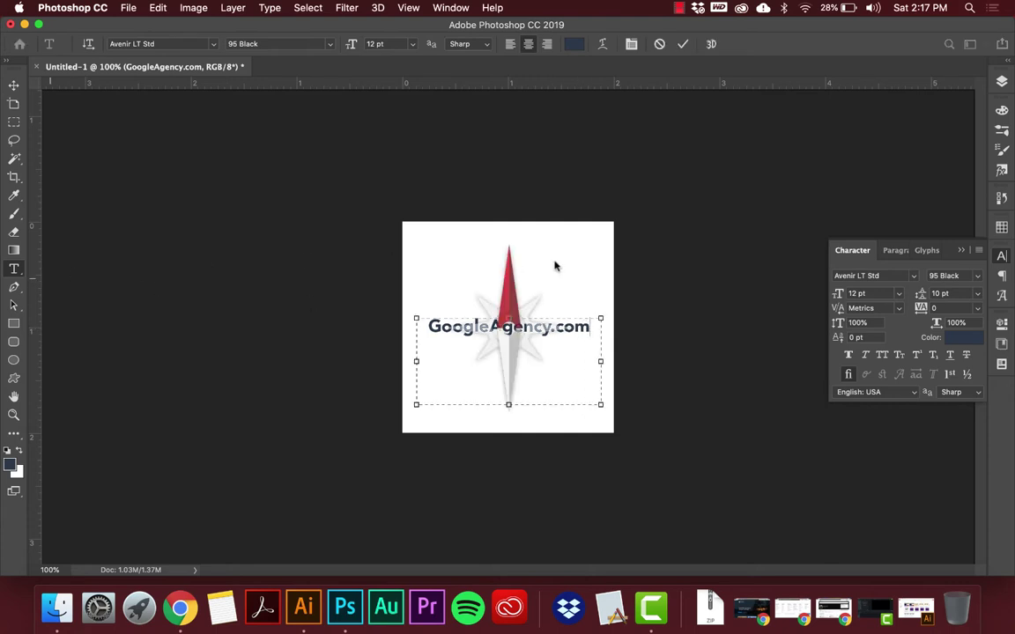
pyautogui.press('Return')
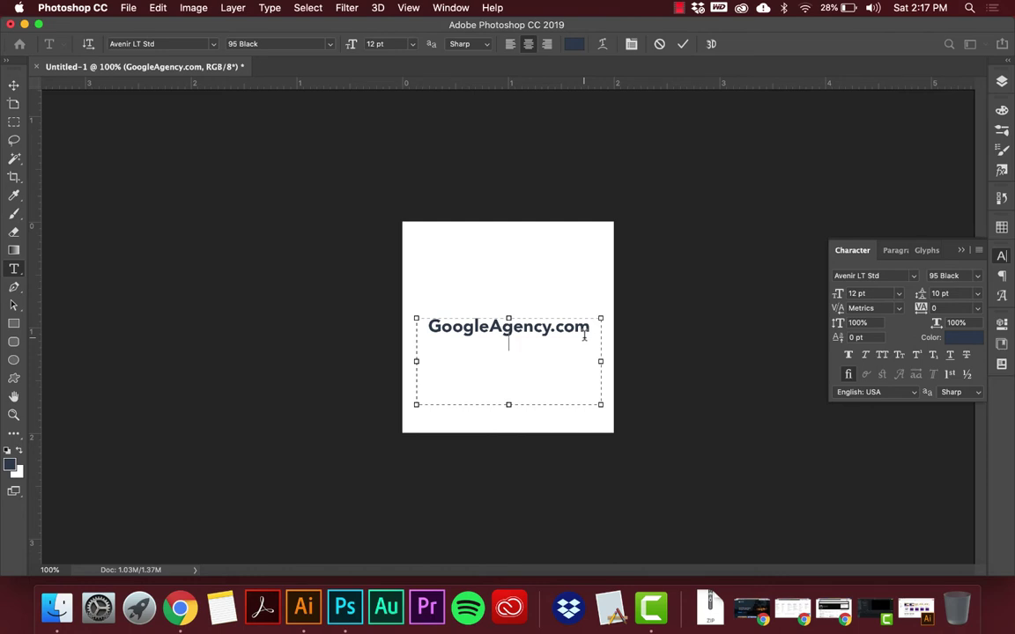
pyautogui.write('your adver')
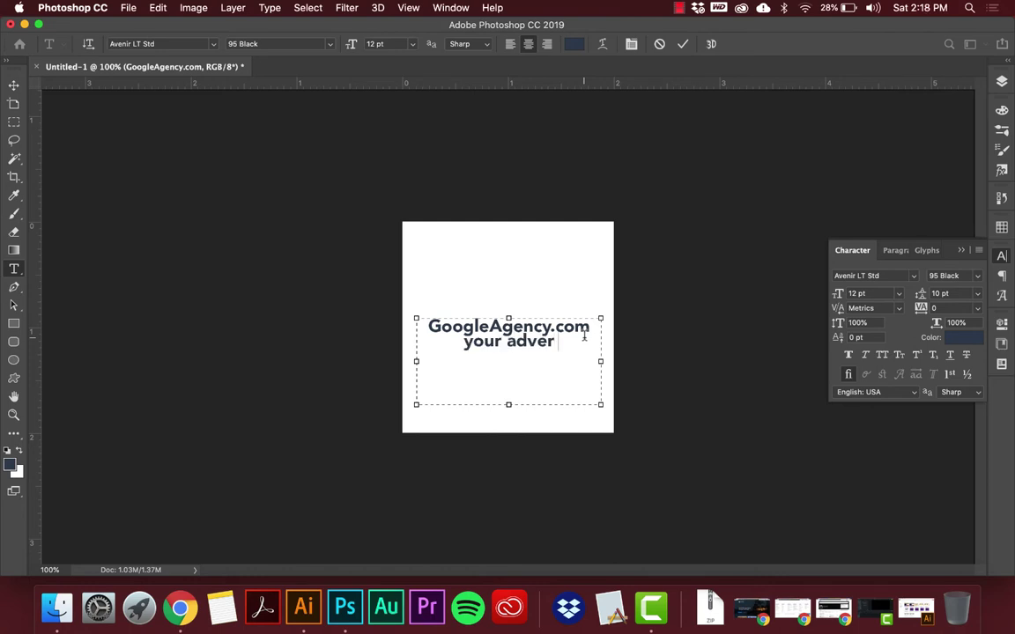
pyautogui.write('tising ')
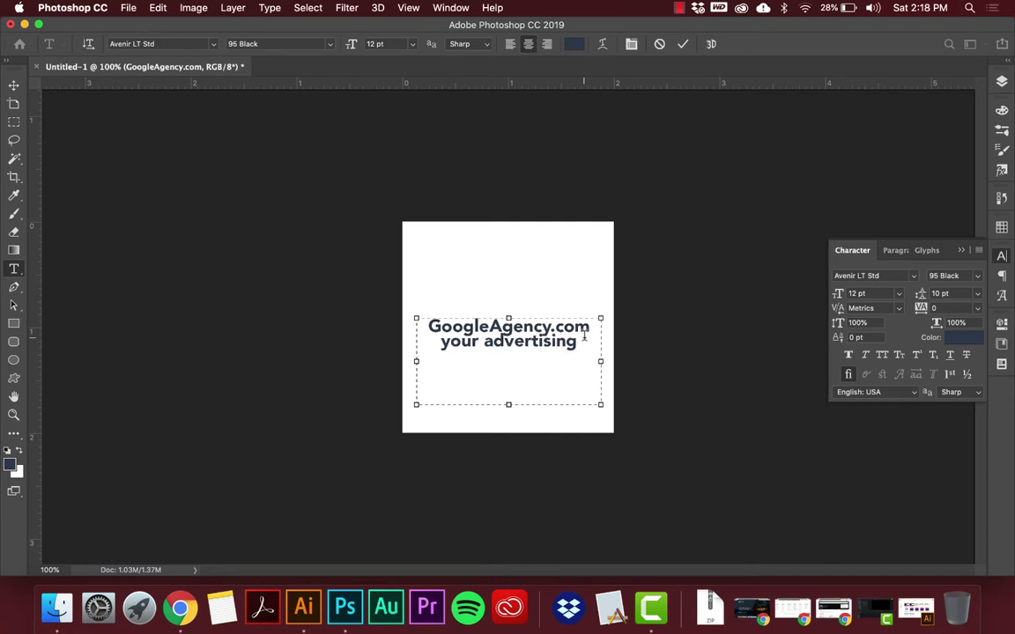
pyautogui.write('p')
pyautogui.press('BackSpace')
pyautogui.write('spef')
pyautogui.press('BackSpace')
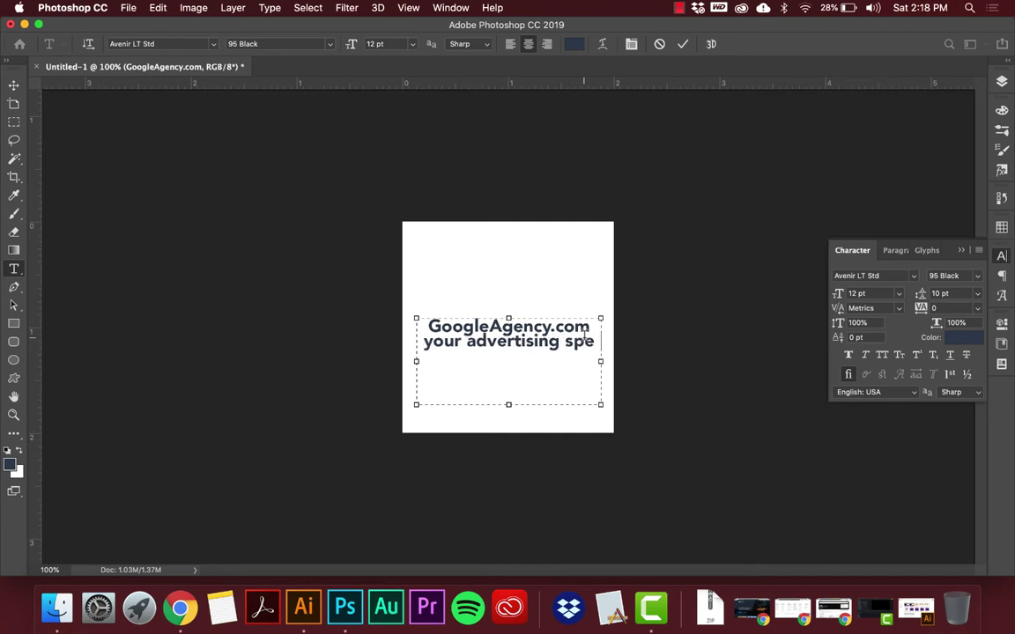
pyautogui.write('cialist')
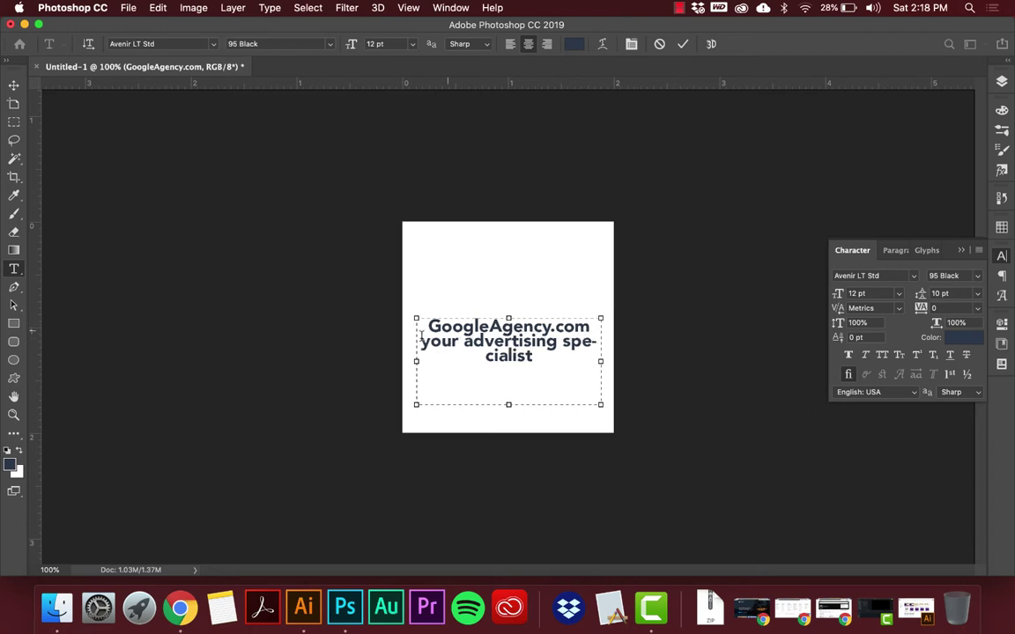
# - Set the tagline to the 55 Roman style at 9 pt and commit the text edit
pyautogui.moveTo(533, 356); pyautogui.dragTo(420, 342)
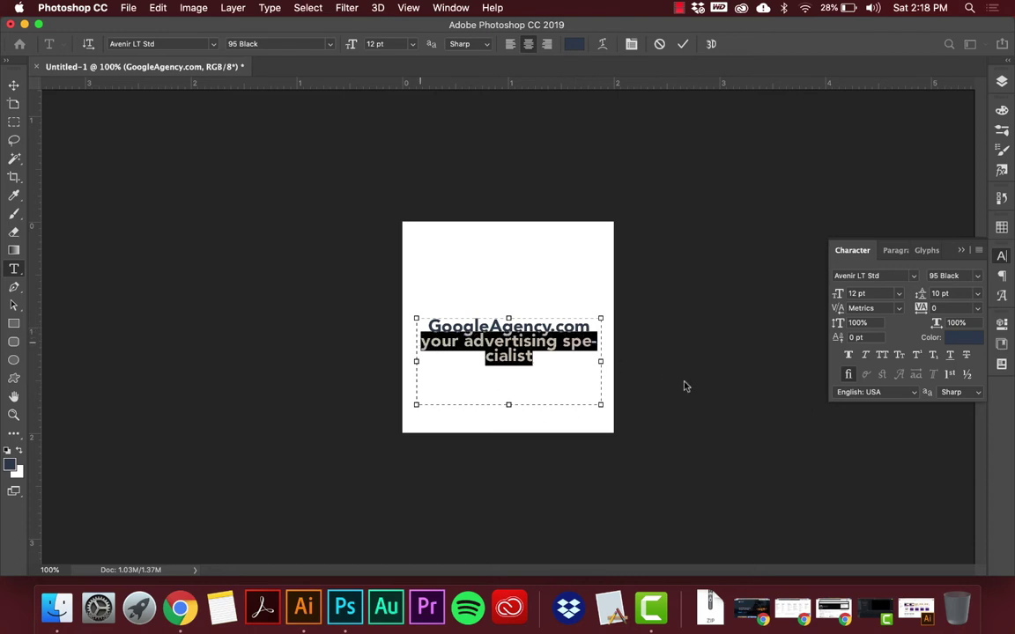
pyautogui.click(974, 276)
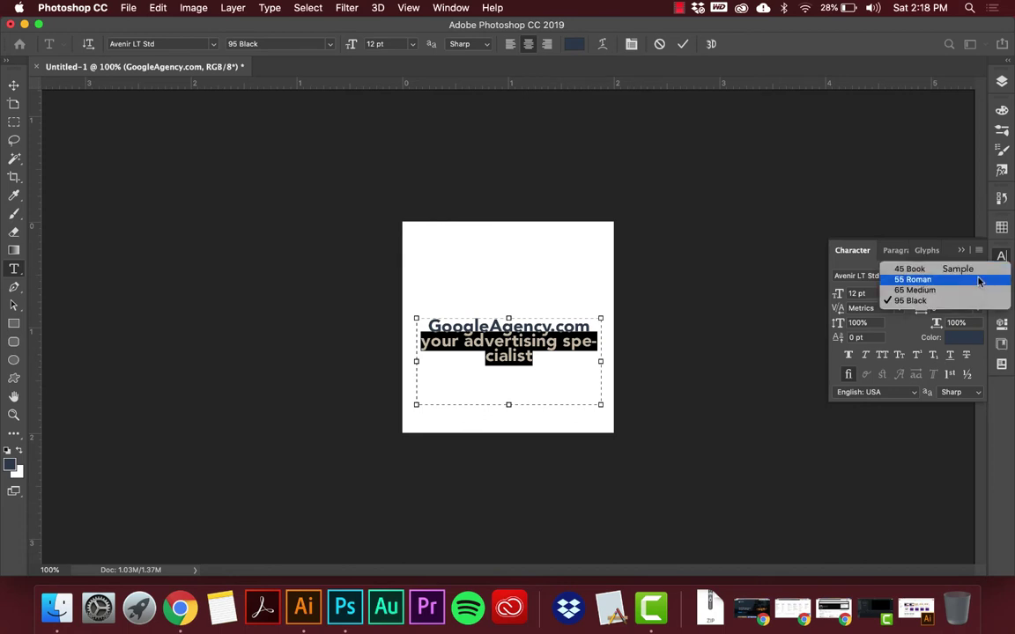
pyautogui.click(977, 280)
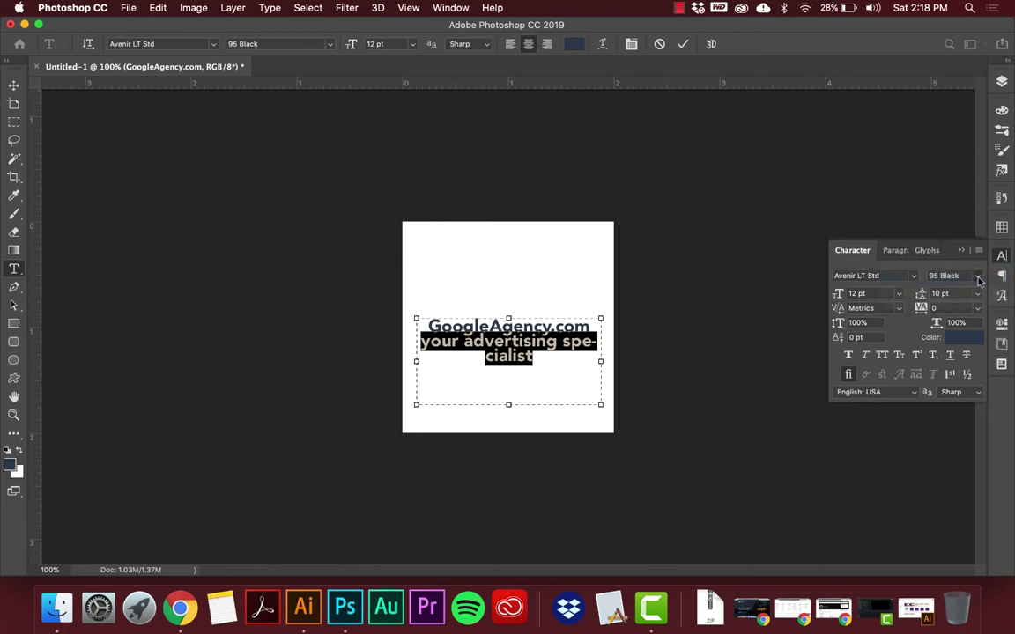
pyautogui.click(868, 293)
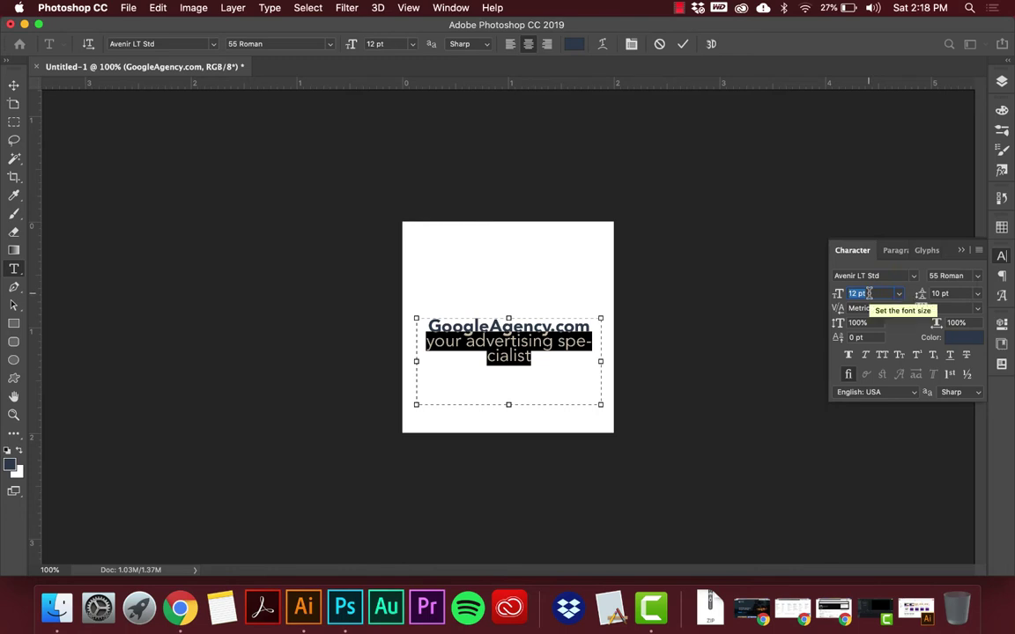
pyautogui.press('Down')
pyautogui.press('Down')
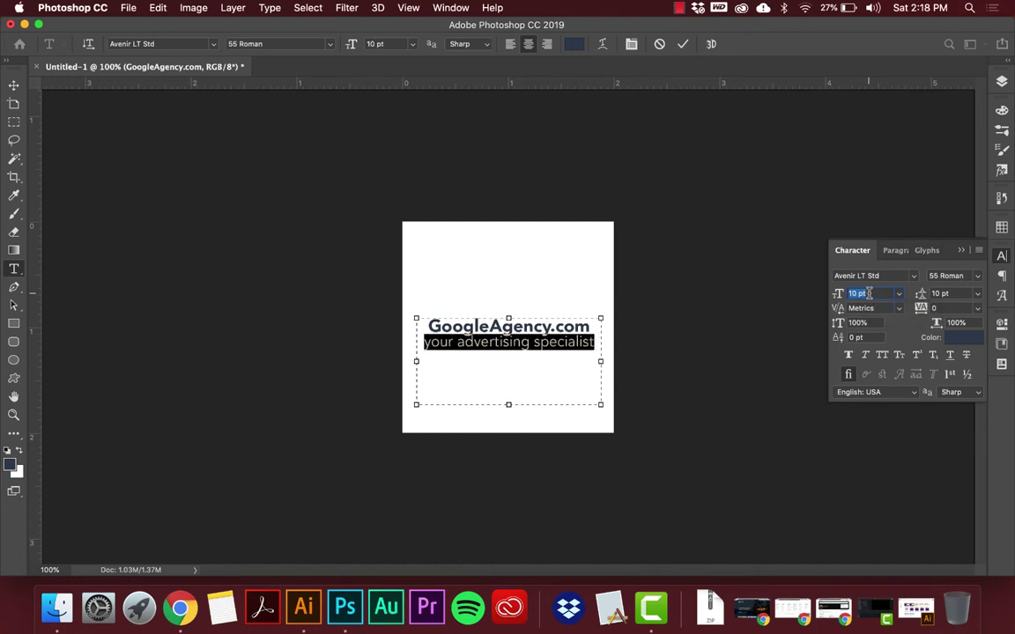
pyautogui.press('Down')
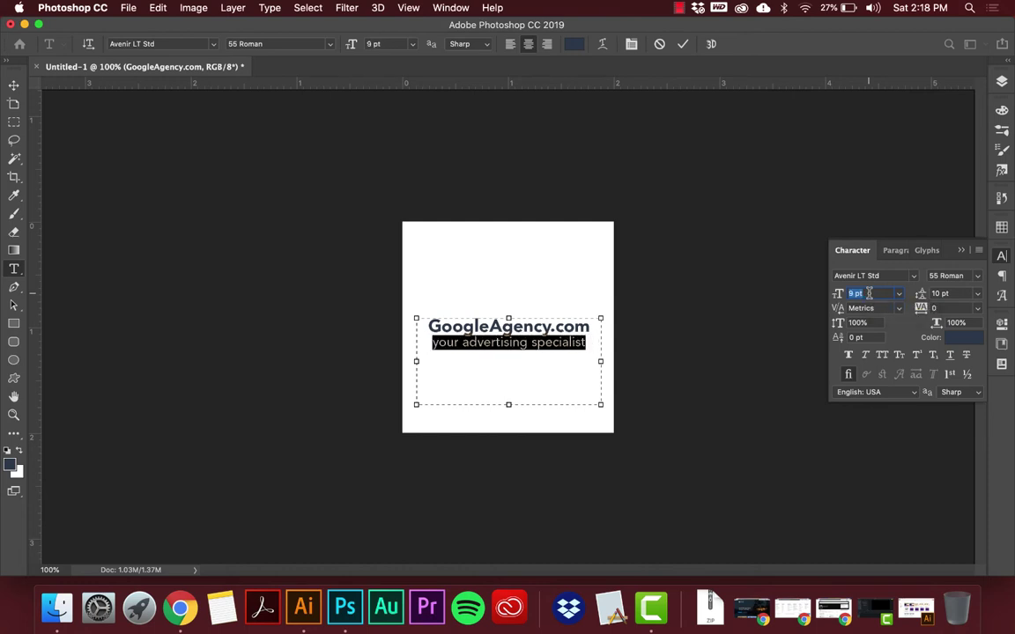
pyautogui.click(568, 344)
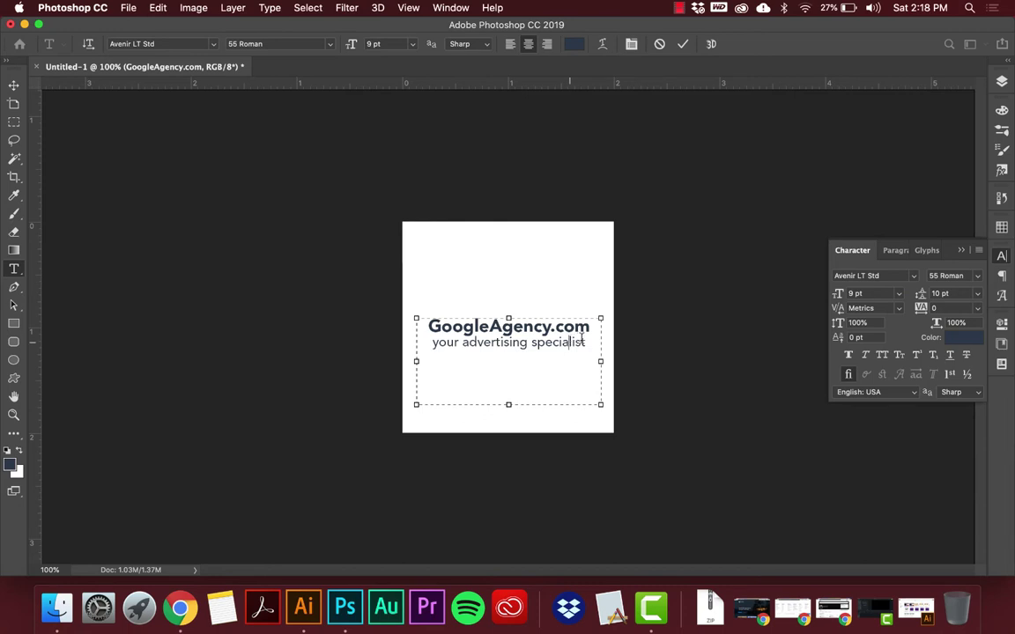
pyautogui.click(13, 100)
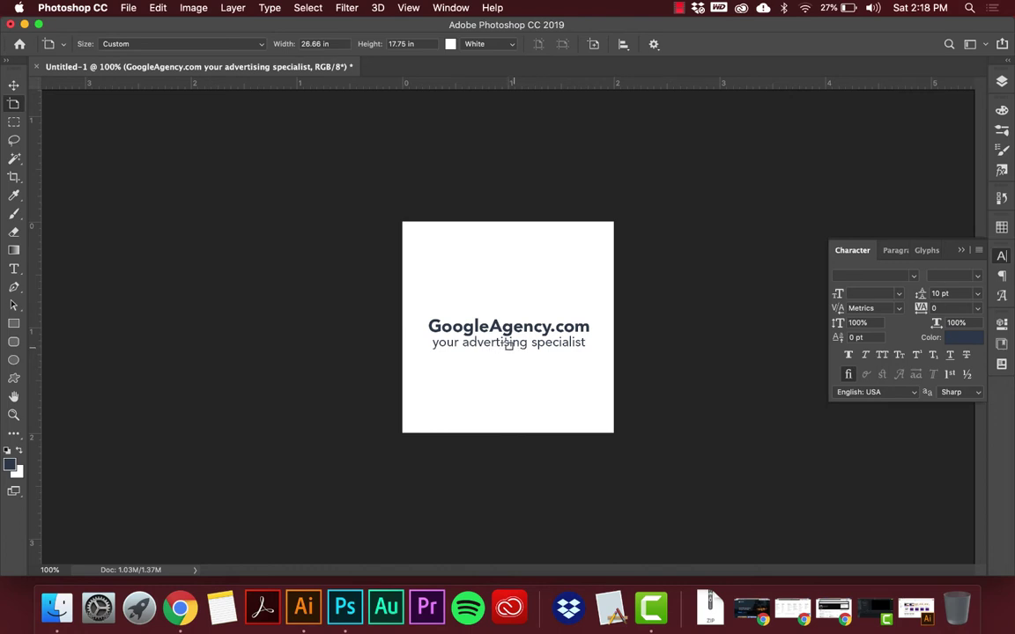
pyautogui.click(13, 84)
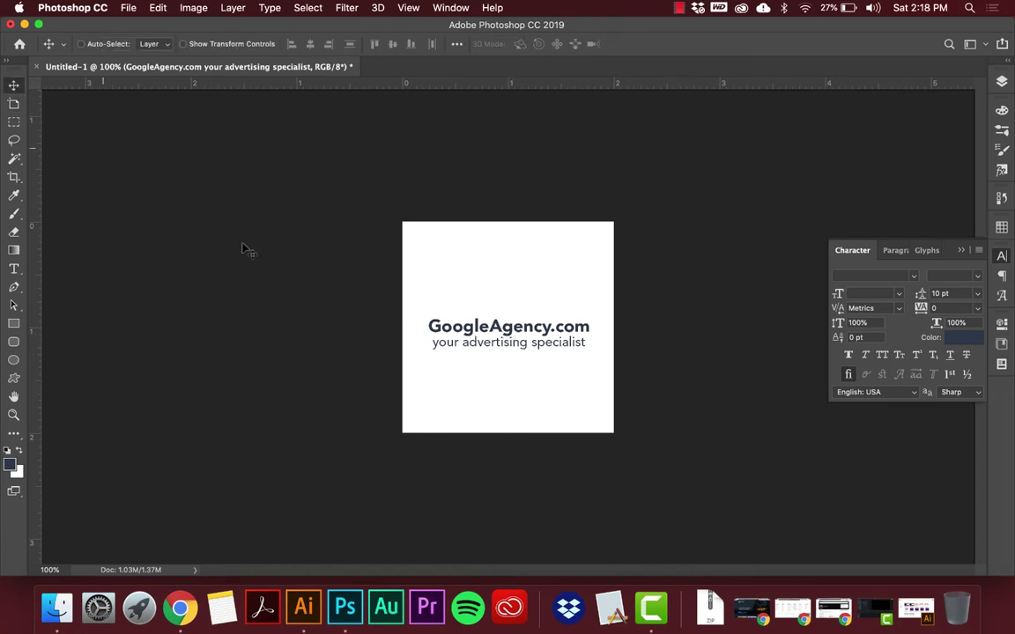
# - Select the tagline text and set its leading to 11 pt
pyautogui.press('t')
pyautogui.click(458, 342)
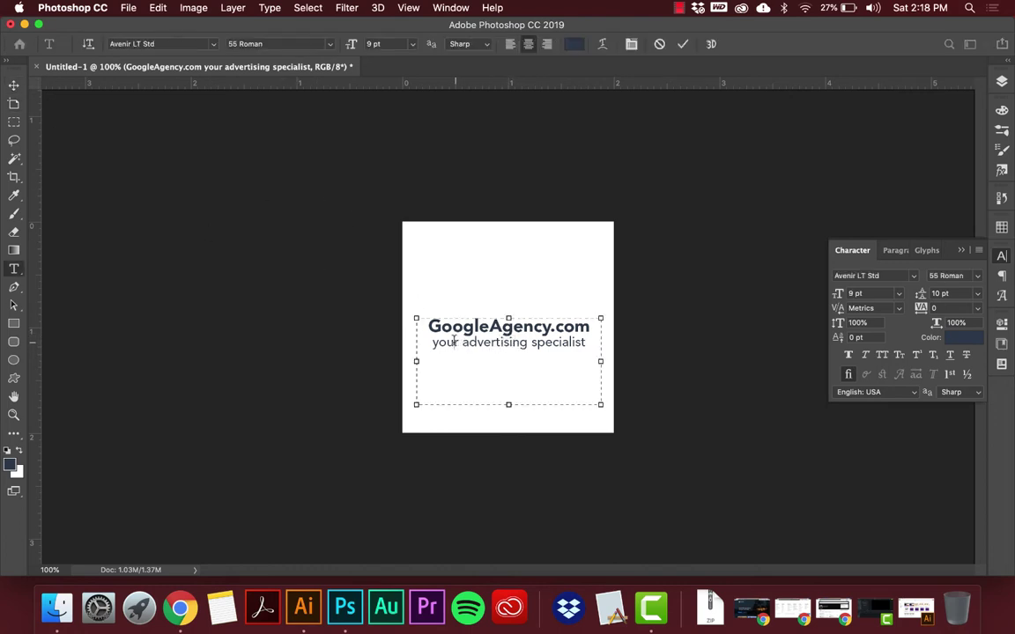
pyautogui.moveTo(429, 341); pyautogui.dragTo(585, 342)
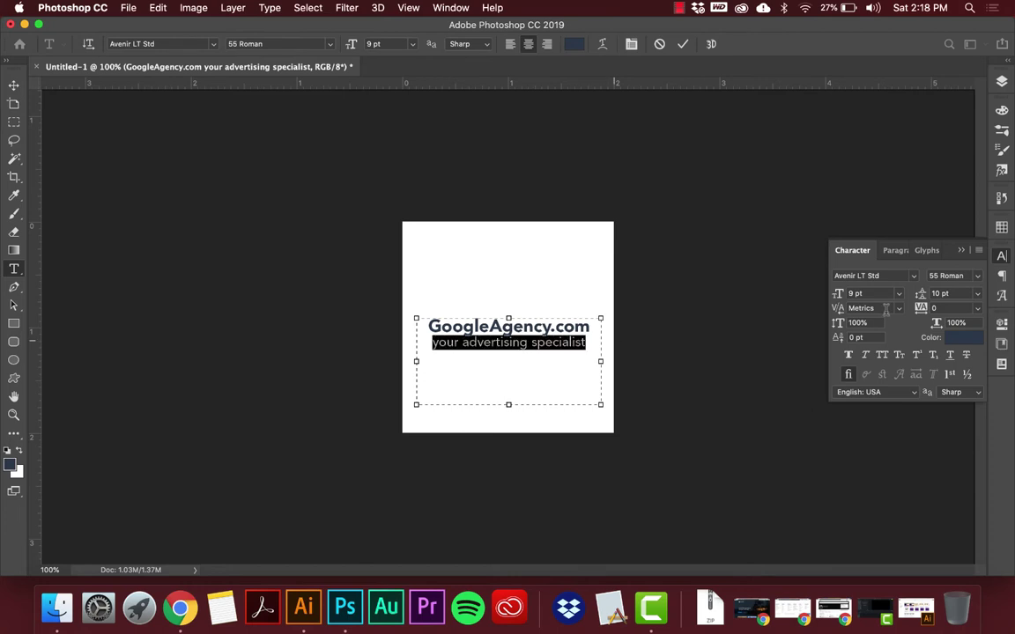
pyautogui.click(943, 293)
pyautogui.click(943, 296)
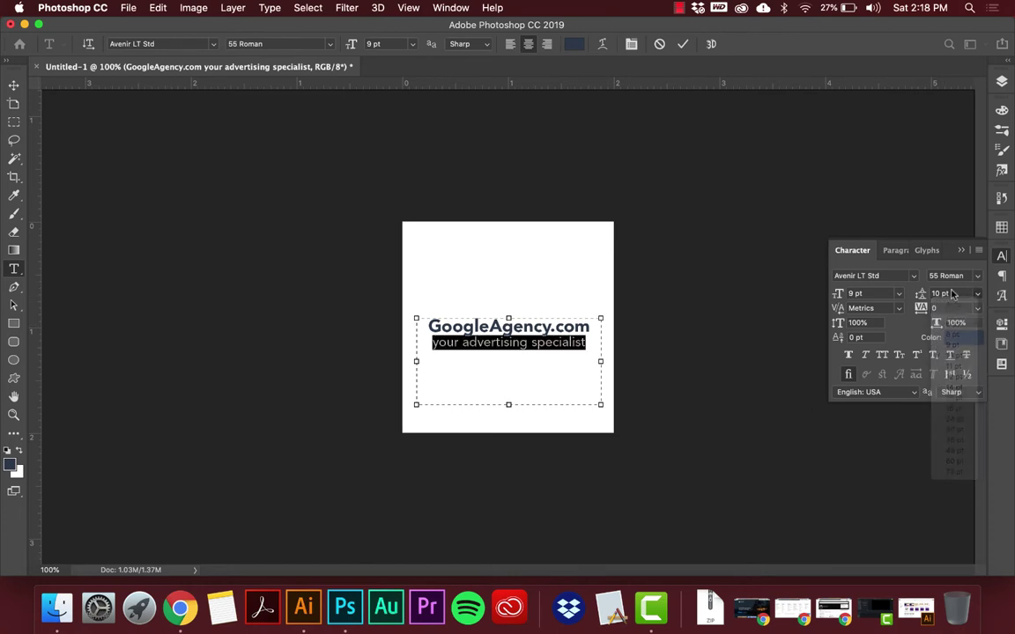
pyautogui.click(941, 294)
pyautogui.click(951, 291)
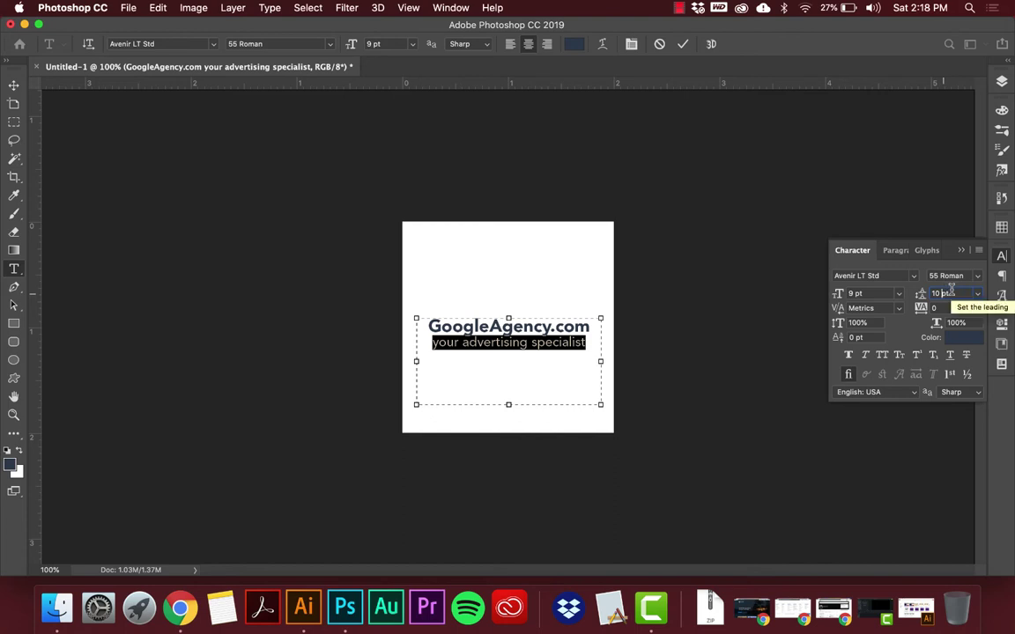
pyautogui.press('Up')
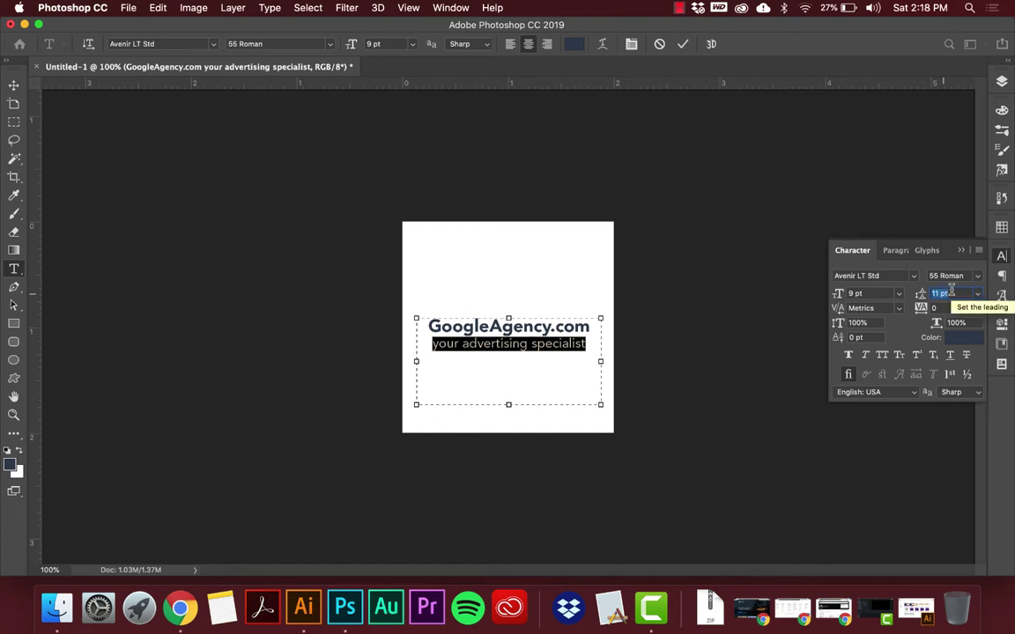
# - Increase the tagline's leading to 12 pt and deselect the text
pyautogui.press('Up')
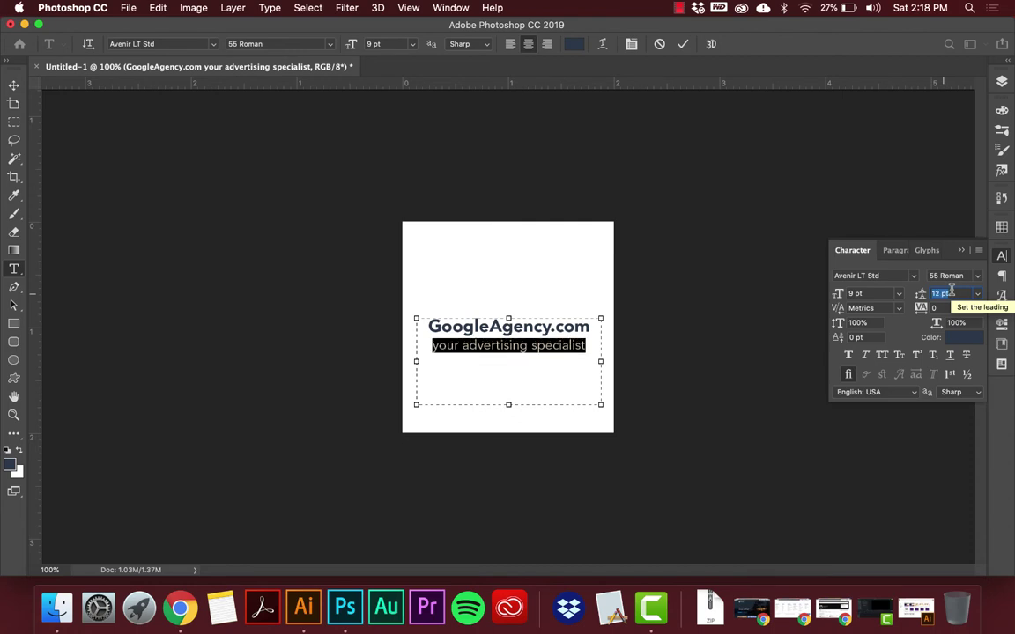
pyautogui.click(587, 337)
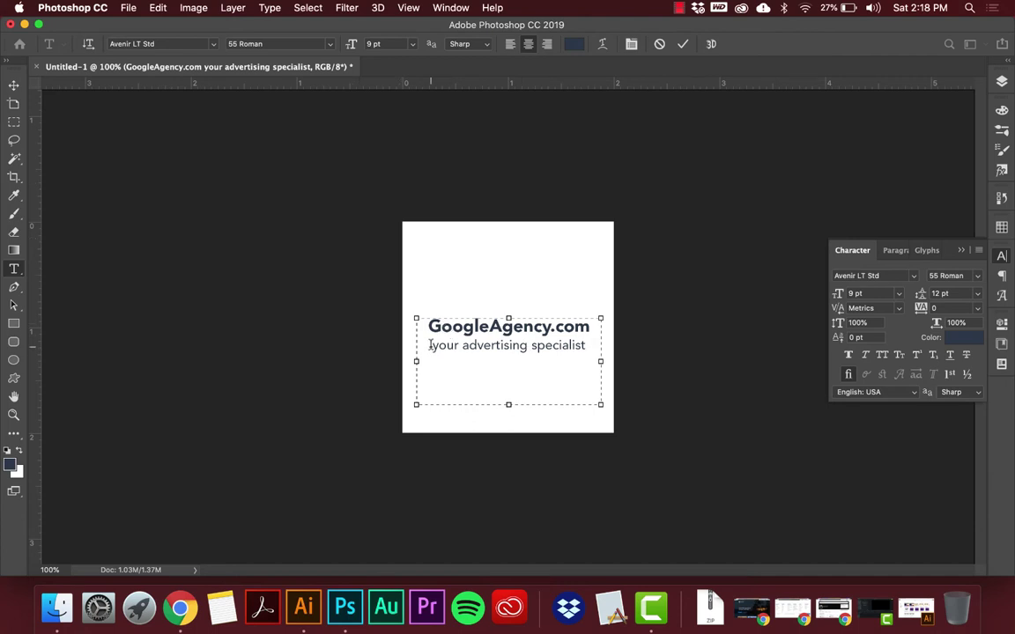
# - Try a kerning of 25 at the end of the tagline, and set the whole tagline's kerning to 0
pyautogui.click(899, 309)
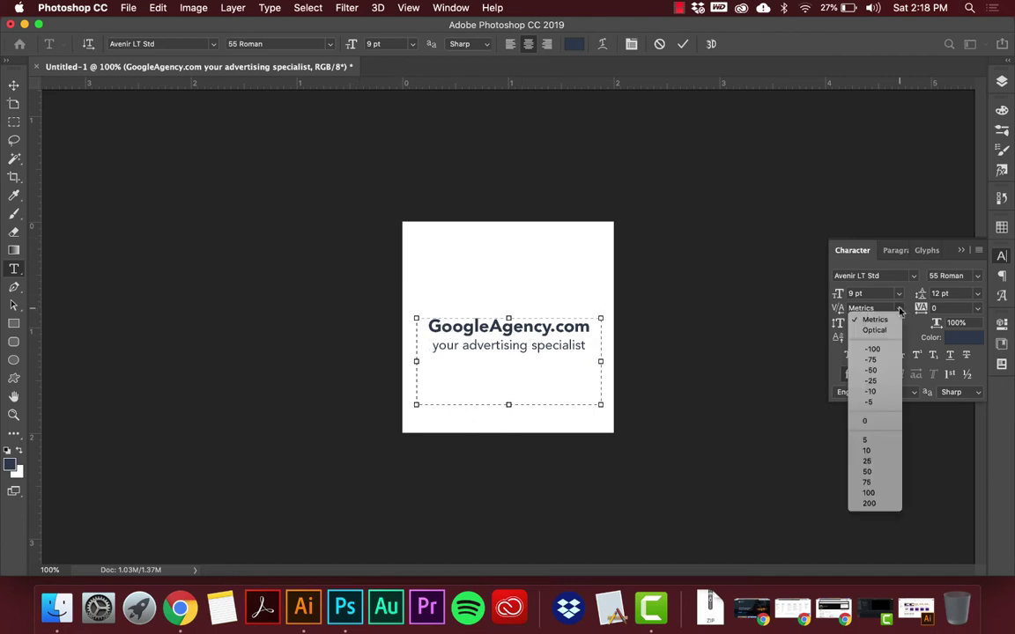
pyautogui.click(867, 461)
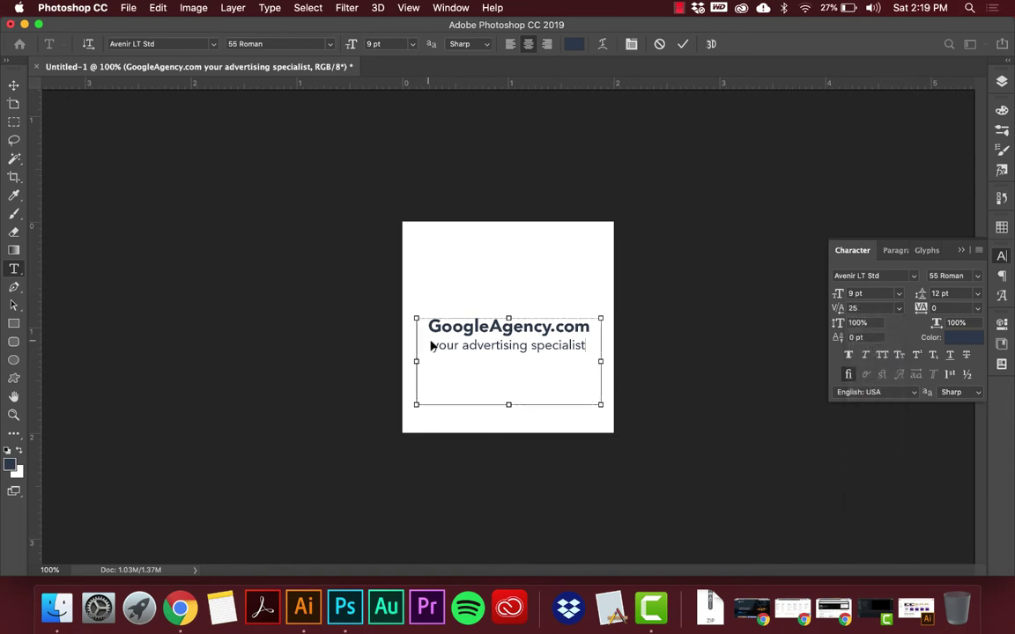
pyautogui.moveTo(431, 346); pyautogui.dragTo(586, 346)
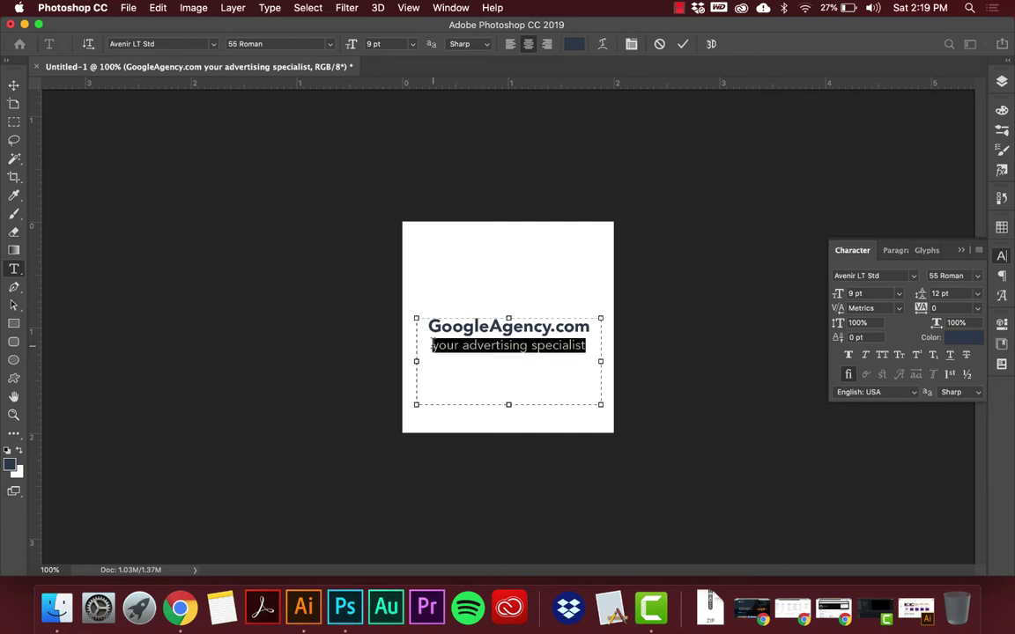
pyautogui.click(898, 309)
pyautogui.click(875, 422)
pyautogui.click(898, 310)
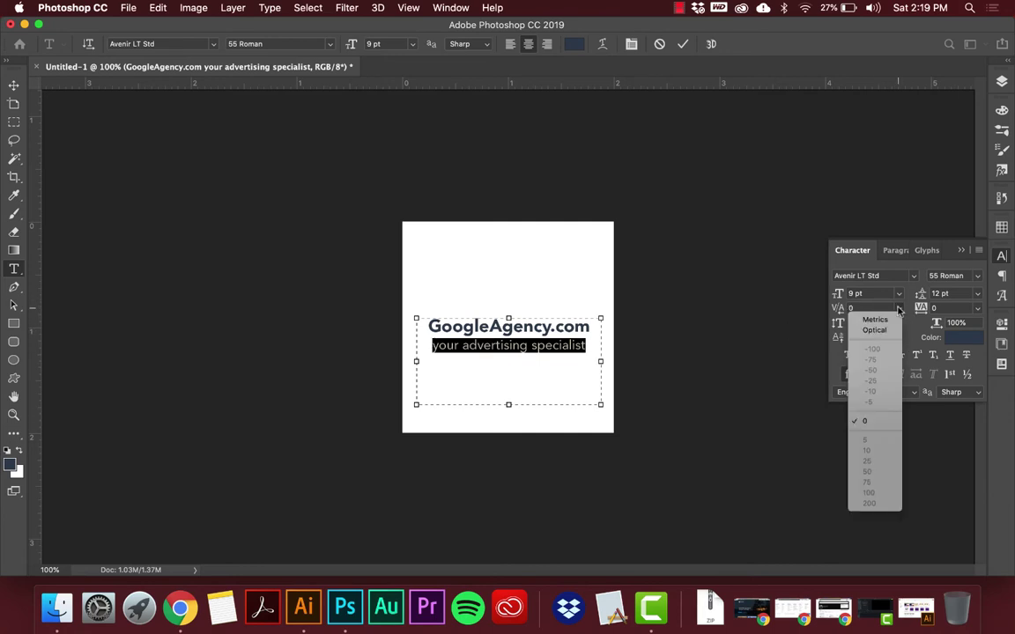
pyautogui.press('Escape')
pyautogui.click(553, 349)
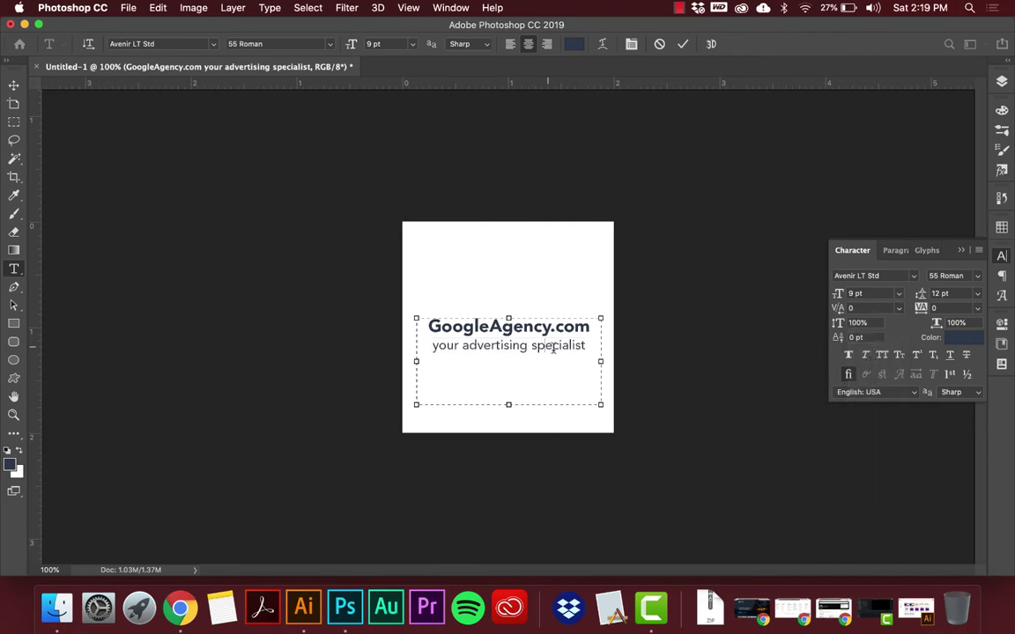
# - Manually kern gaps between letters in the tagline, widening individual ones to kerning values of 80 and 100
pyautogui.hotkey('alt', 'Left')
pyautogui.hotkey('alt', 'Right')
pyautogui.click(545, 345)
pyautogui.click(592, 348)
pyautogui.hotkey('alt', 'Right')
pyautogui.hotkey('alt', 'Right')
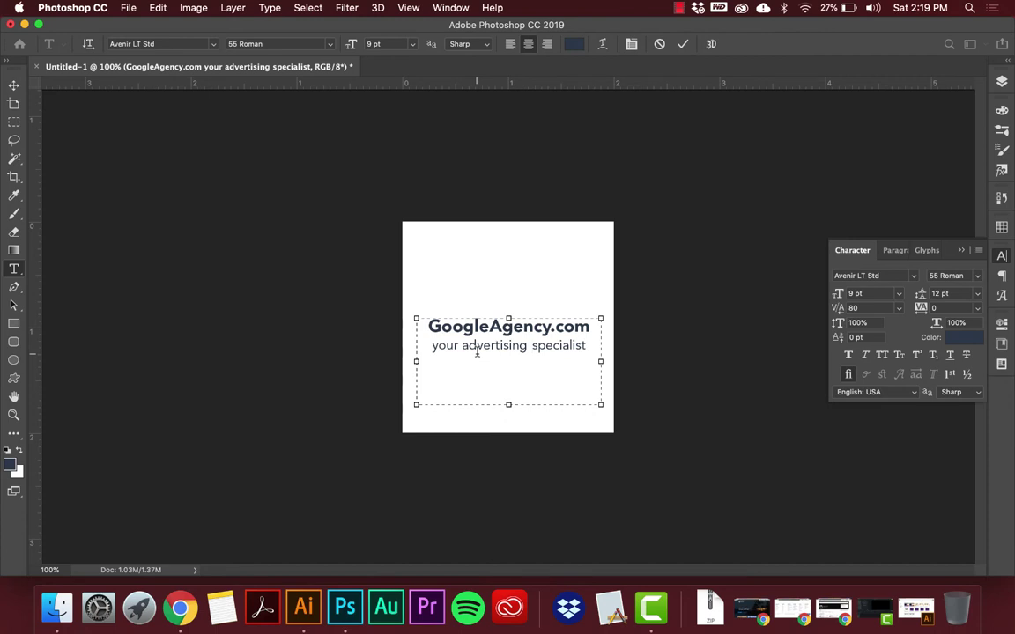
pyautogui.hotkey('alt', 'Right')
pyautogui.hotkey('alt', 'Right')
pyautogui.hotkey('alt', 'Right')
pyautogui.hotkey('alt', 'Right')
pyautogui.hotkey('alt', 'Right')
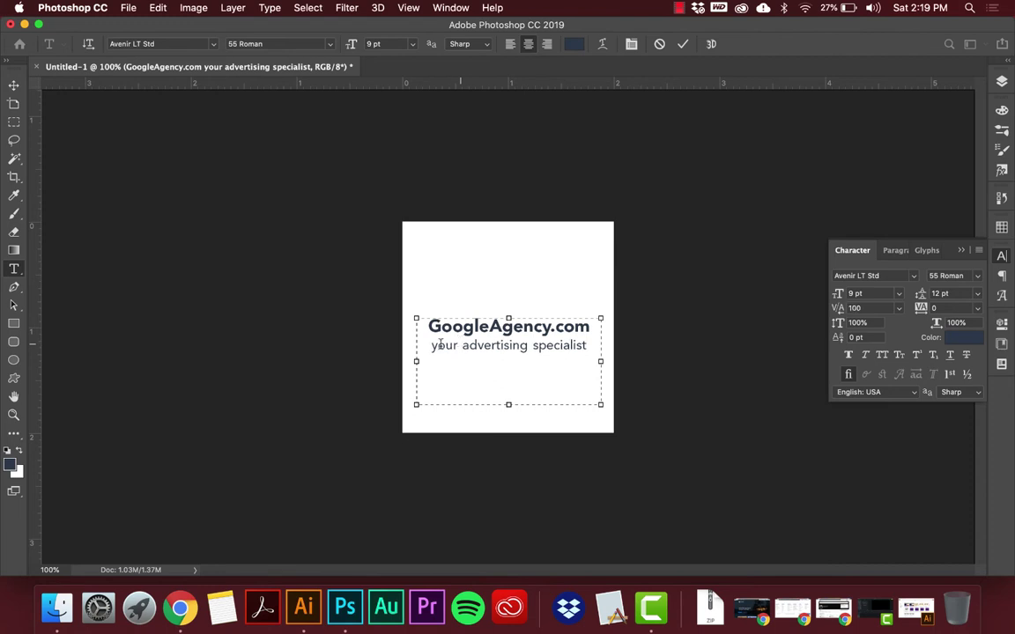
# - Select the whole tagline and widen its tracking, trying 100 and settling on 200
pyautogui.press('Left')
pyautogui.moveTo(430, 346); pyautogui.dragTo(539, 352)
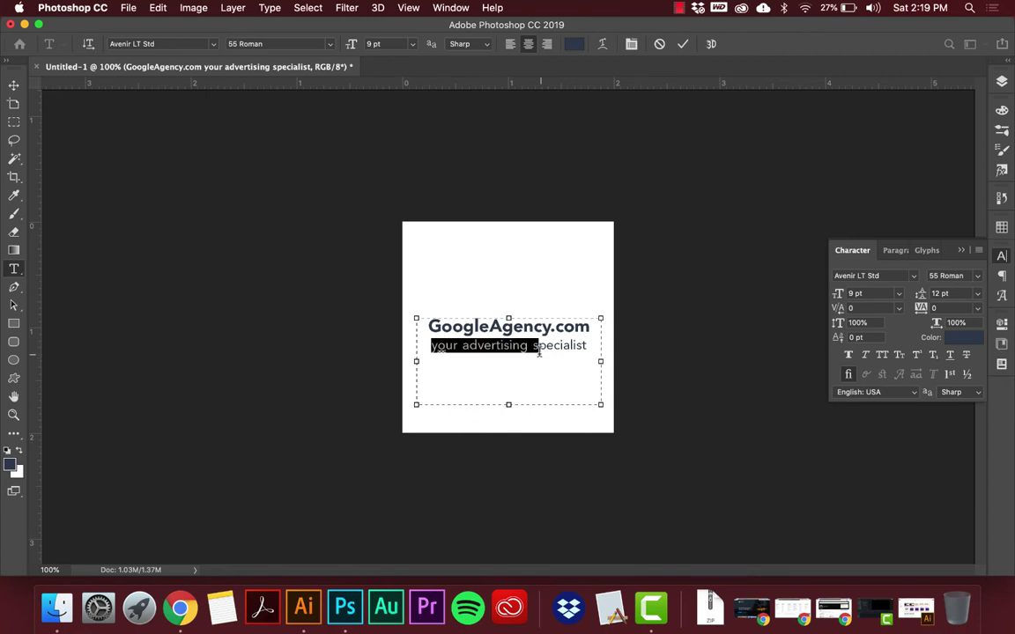
pyautogui.click(501, 352)
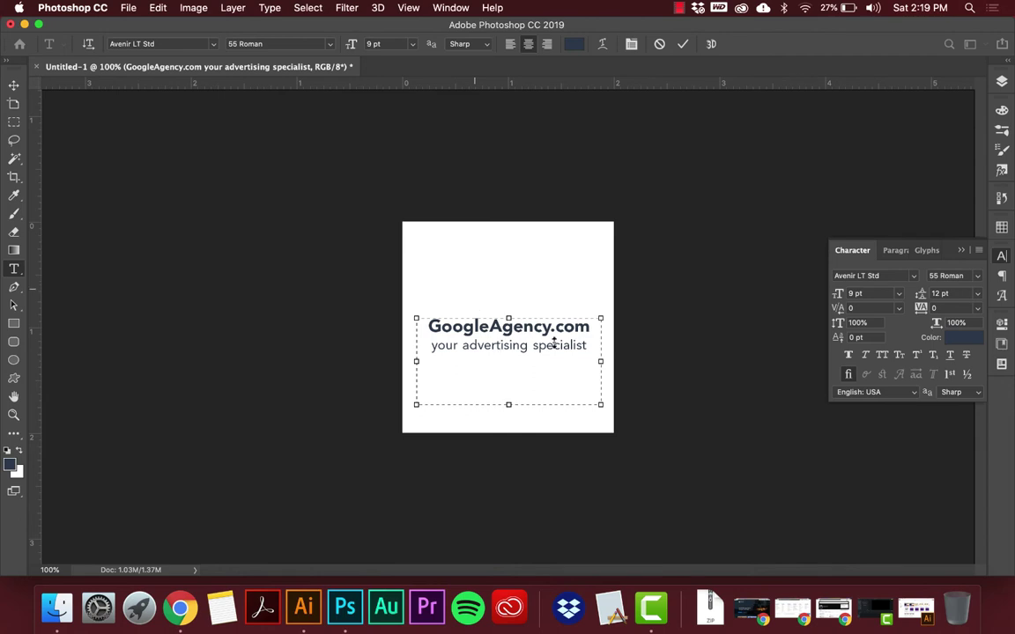
pyautogui.press('End')
pyautogui.hotkey('shift', 'Left')
pyautogui.hotkey('shift', 'Left')
pyautogui.hotkey('shift', 'Left')
pyautogui.hotkey('shift', 'Left')
pyautogui.hotkey('shift', 'Left')
pyautogui.keyDown('shift'); pyautogui.click(415, 347); pyautogui.keyUp('shift')
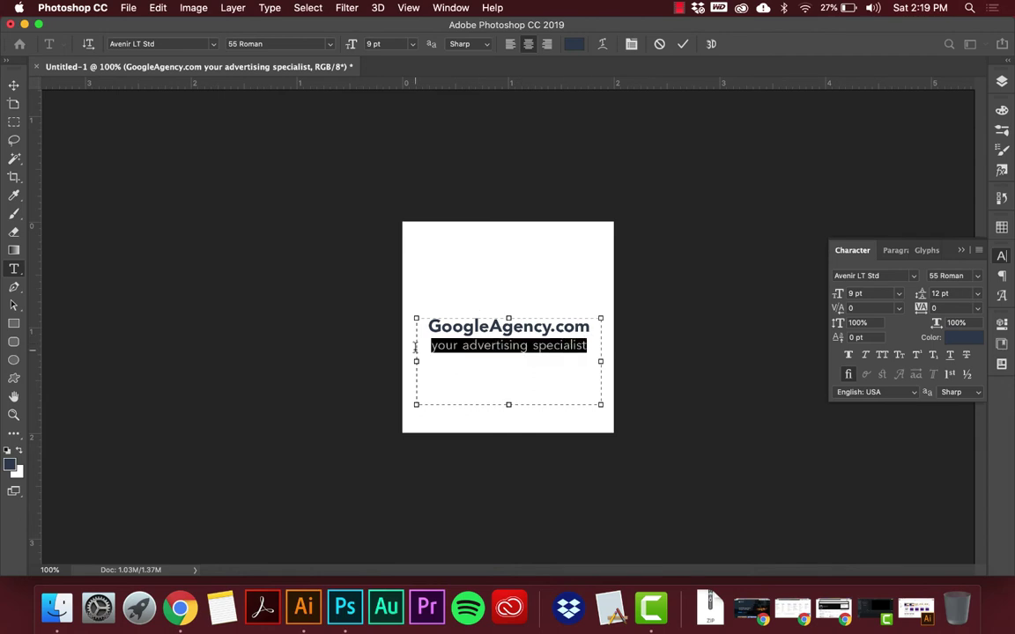
pyautogui.click(977, 308)
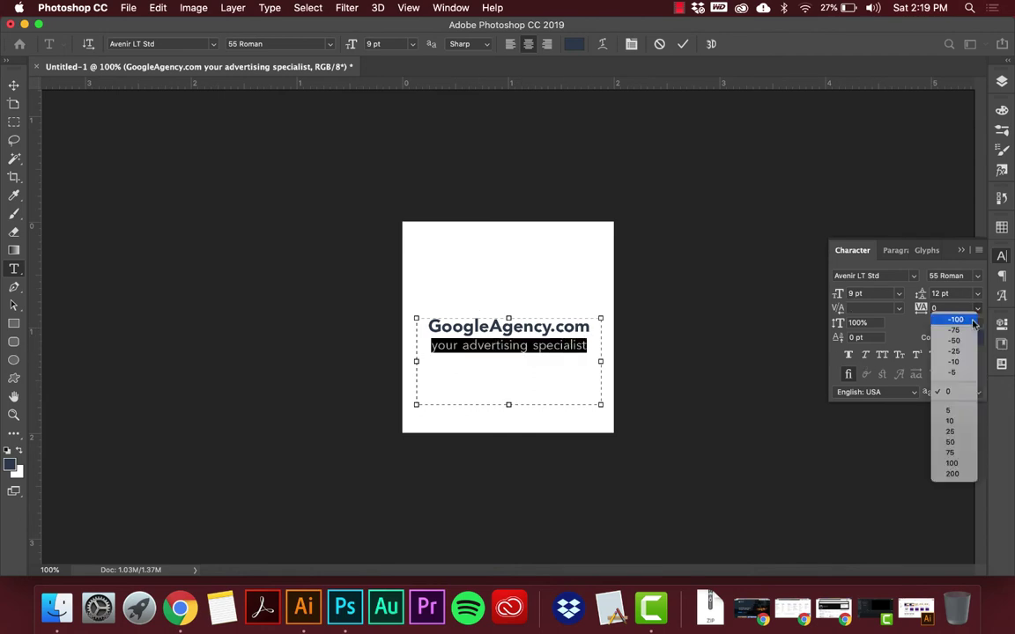
pyautogui.click(955, 464)
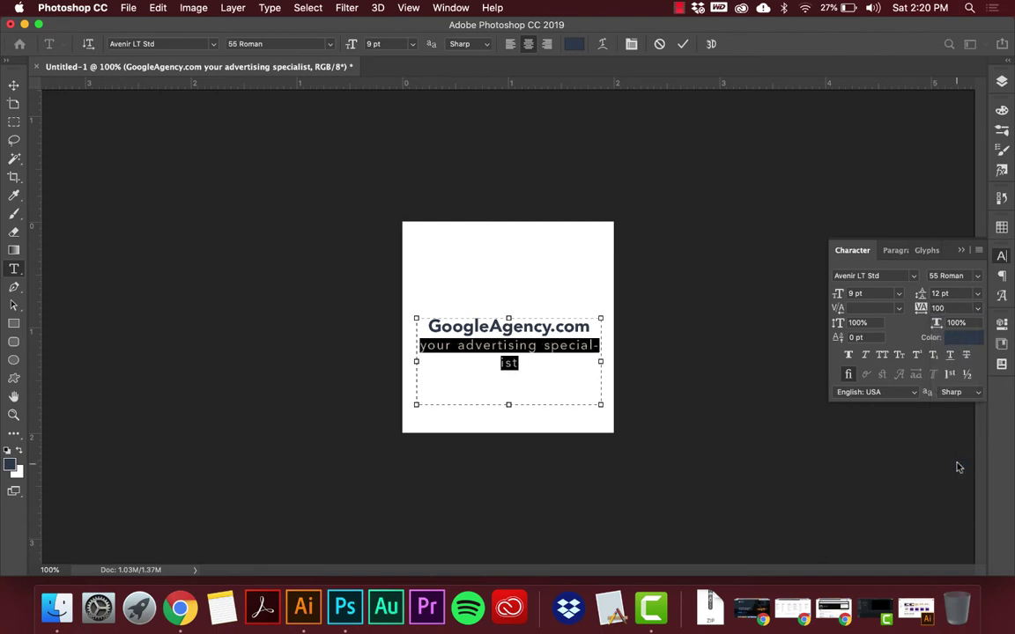
pyautogui.click(976, 308)
pyautogui.click(950, 474)
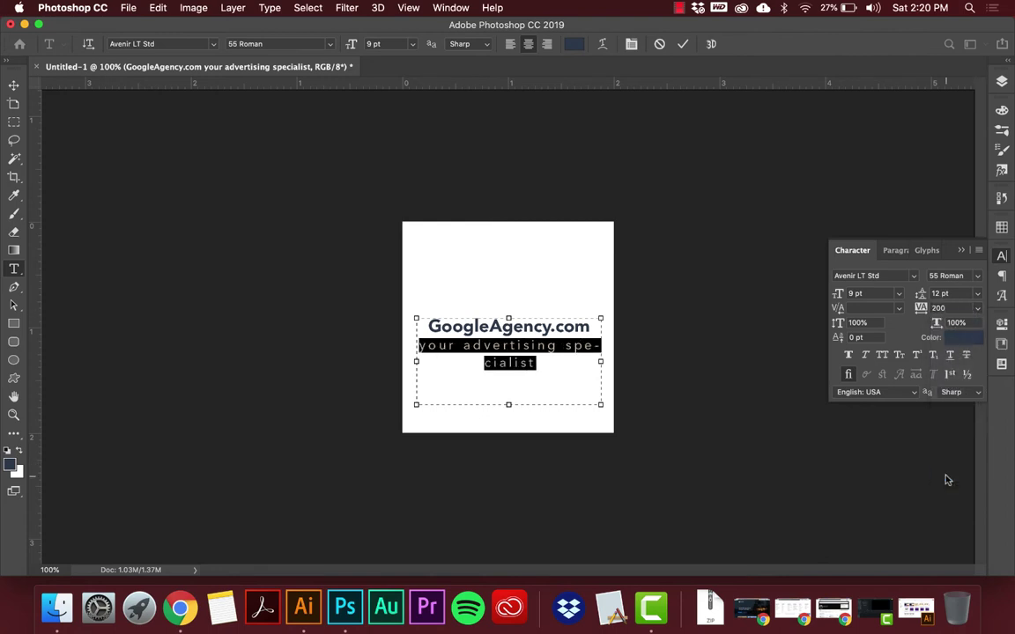
# - Reduce the tagline's font size, trying 7 pt and settling on 6 pt, and commit the text edit
pyautogui.click(856, 294)
pyautogui.write('7')
pyautogui.press('Return')
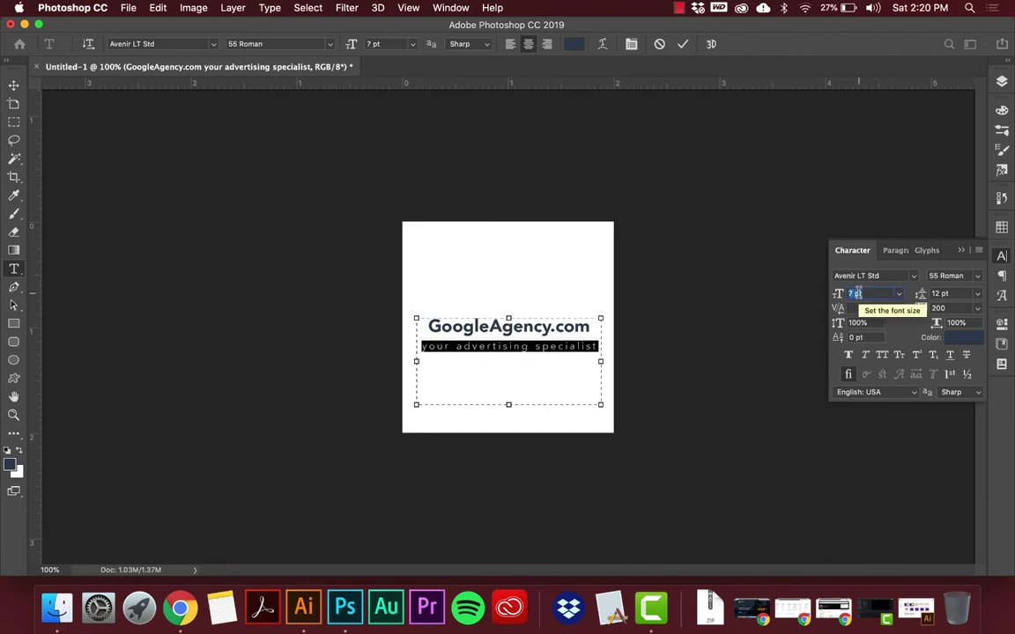
pyautogui.write('6')
pyautogui.press('Return')
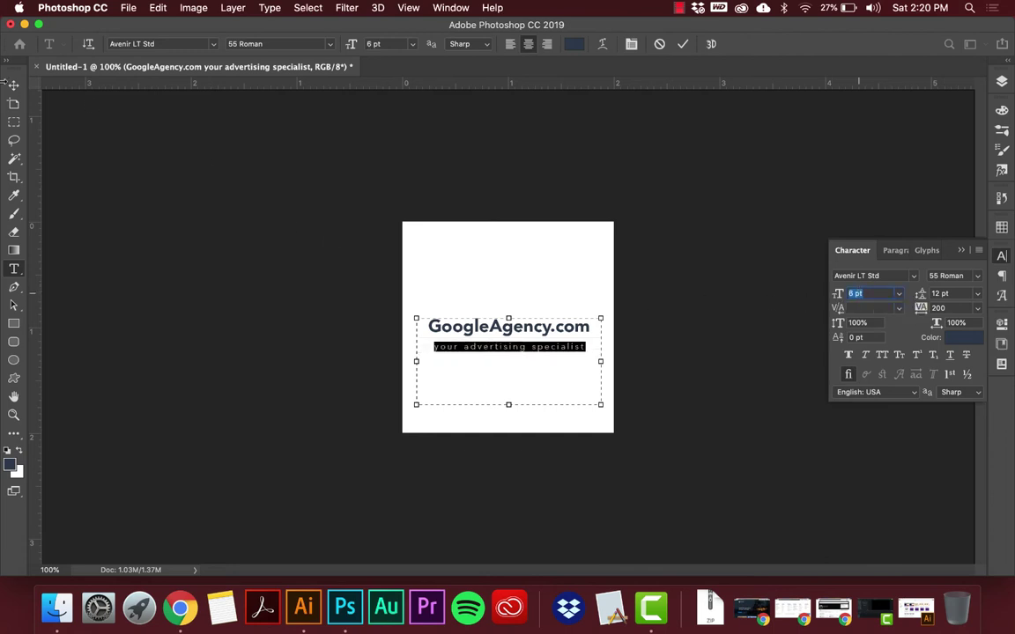
pyautogui.click(13, 84)
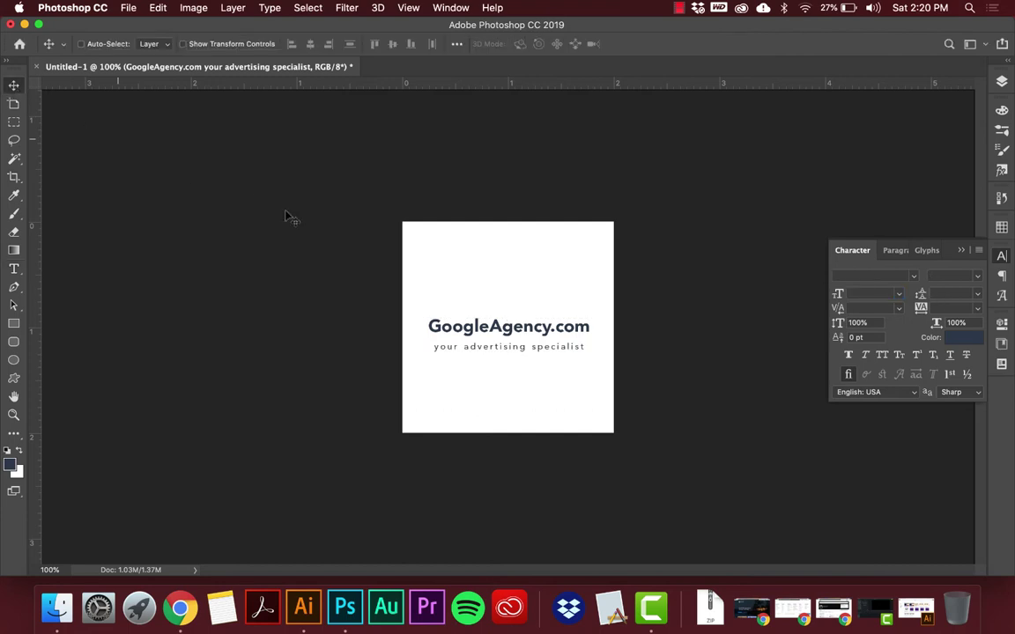
# - Reselect the tagline text and apply All Caps to it
pyautogui.press('t')
pyautogui.click(434, 346)
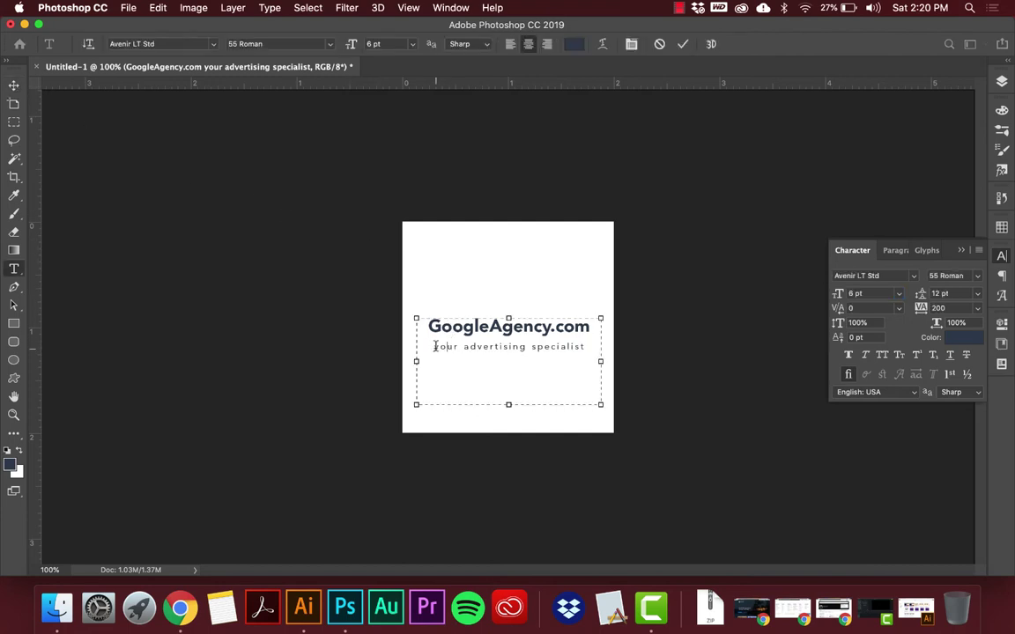
pyautogui.moveTo(435, 346); pyautogui.dragTo(631, 340)
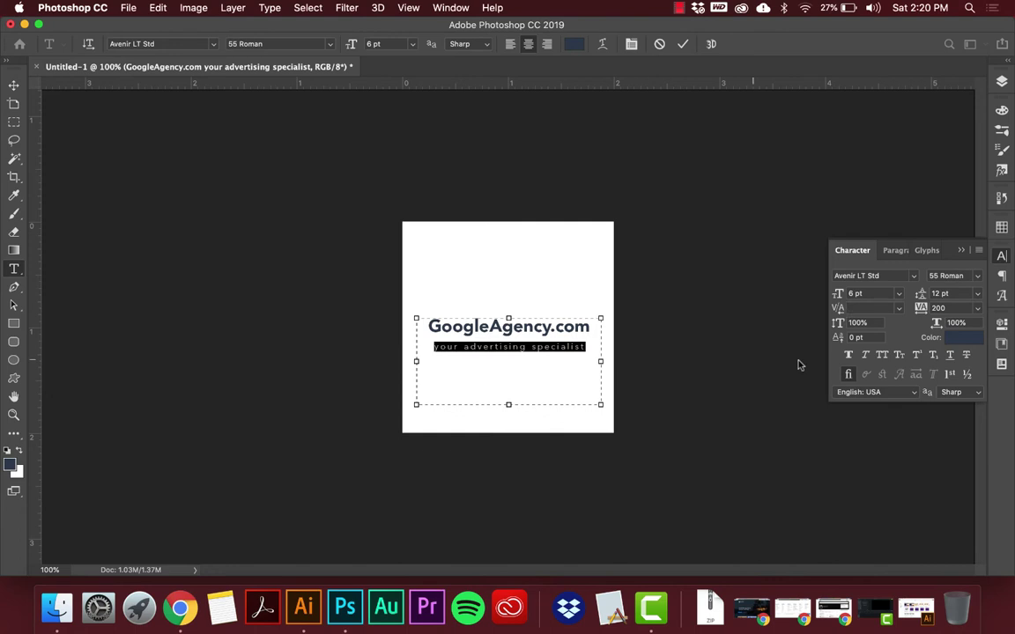
pyautogui.click(882, 355)
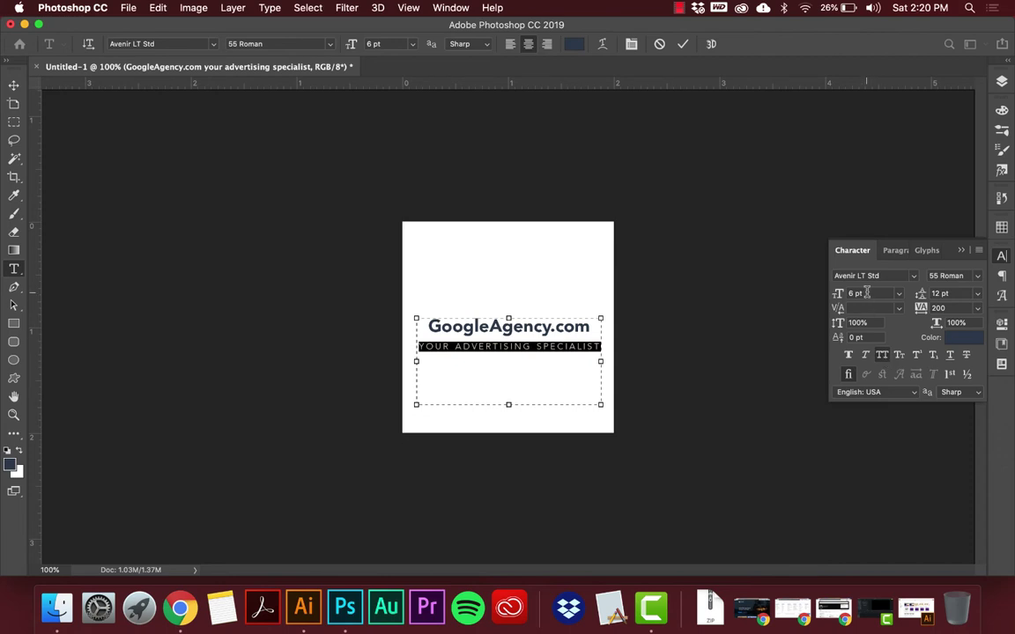
# - Try tracking values of 150 and -50 on the all-caps tagline
pyautogui.click(977, 307)
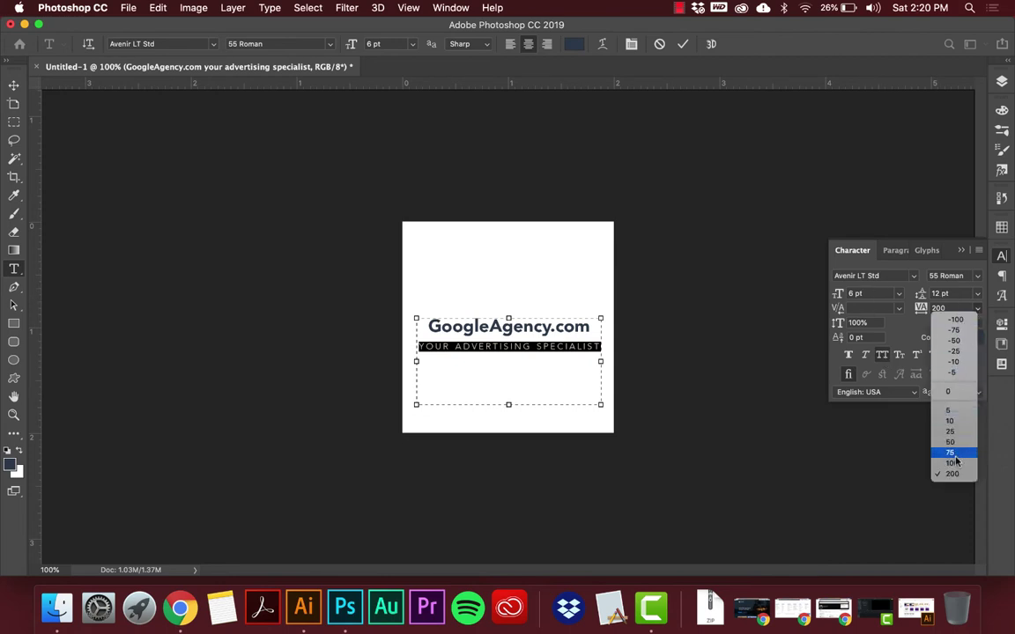
pyautogui.click(938, 310)
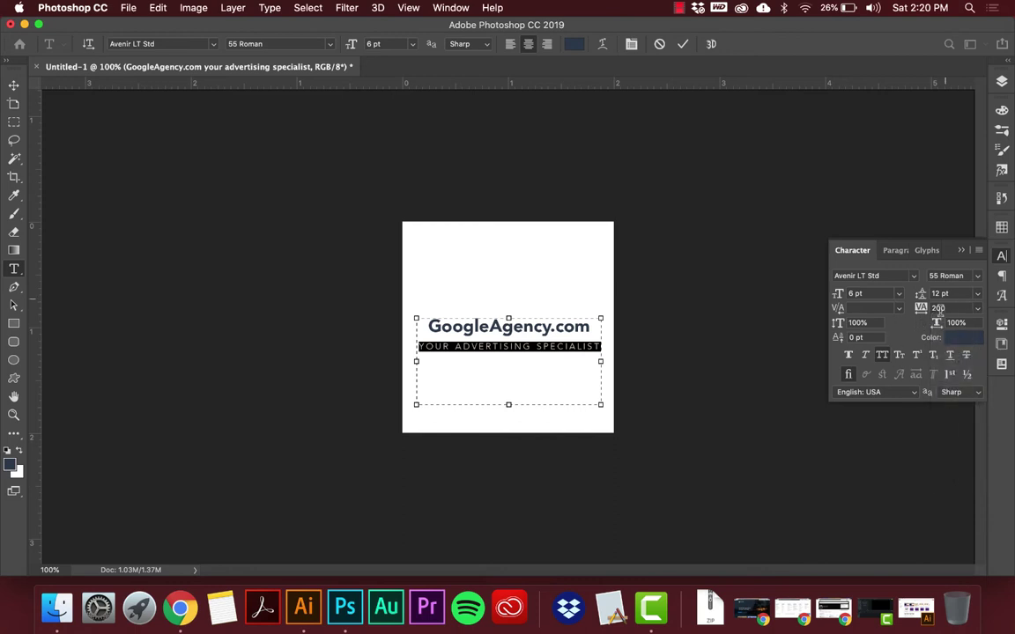
pyautogui.click(924, 308)
pyautogui.write('150')
pyautogui.press('Return')
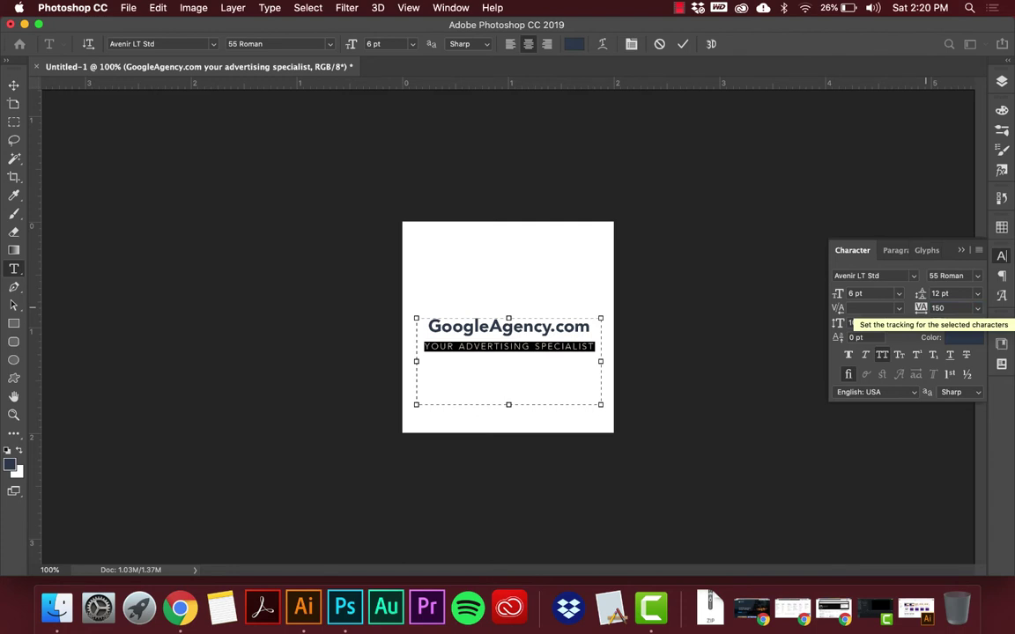
pyautogui.click(925, 309)
pyautogui.write('-50')
pyautogui.press('Return')
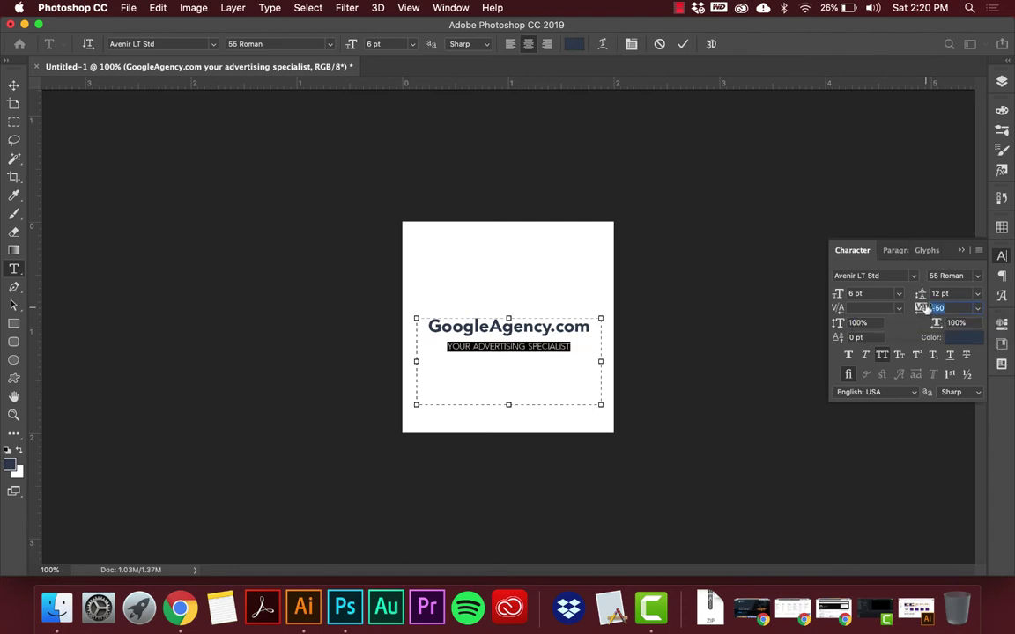
pyautogui.press('super+z')
pyautogui.press('super+shift+z')
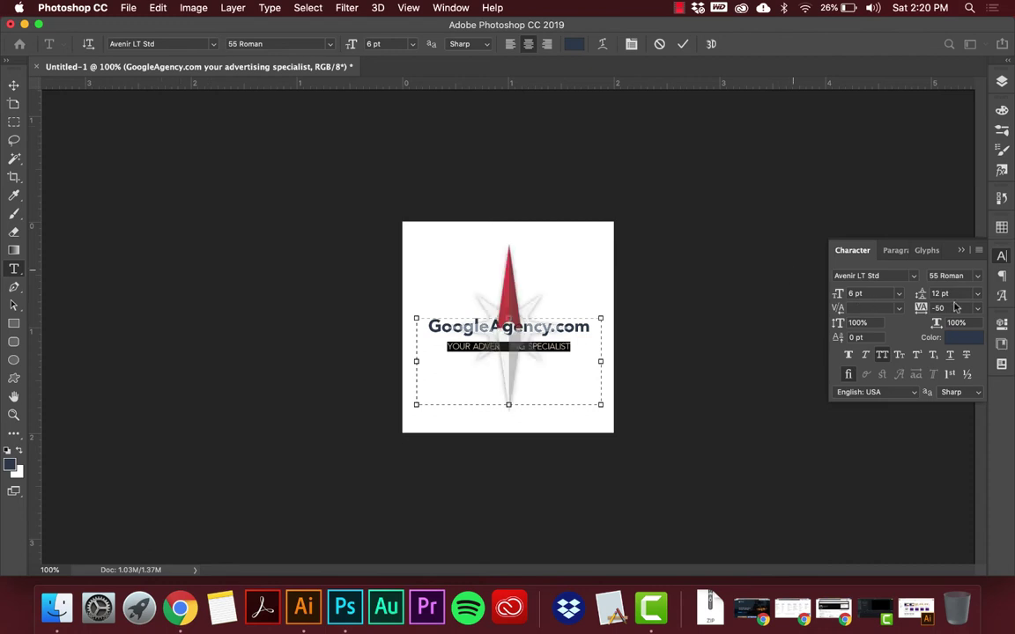
# - Adjust the tagline's tracking, trying 120 and settling on 100
pyautogui.click(961, 307)
pyautogui.write('120')
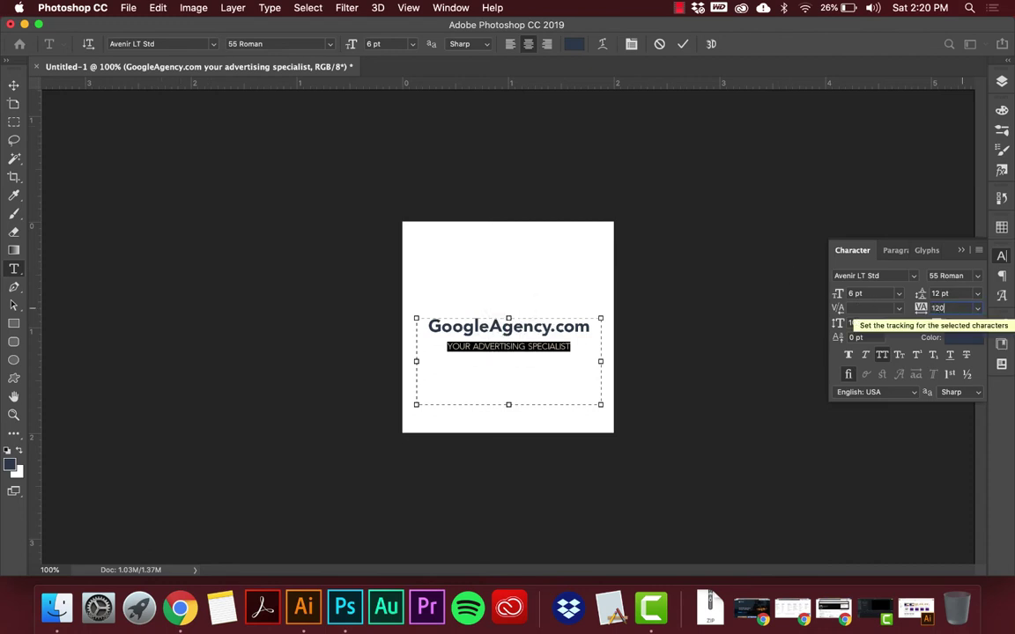
pyautogui.press('Return')
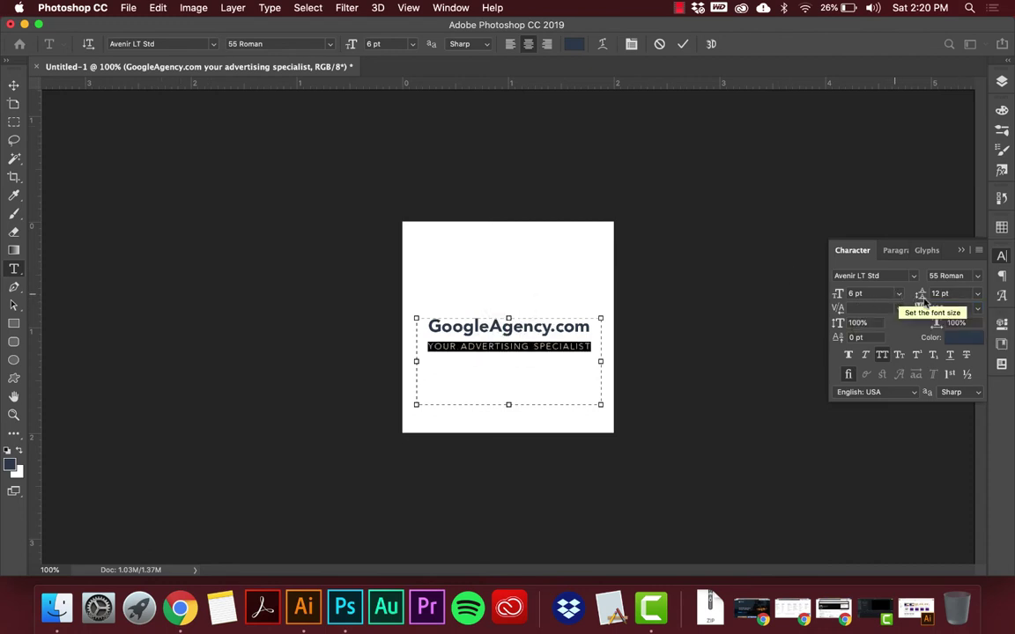
pyautogui.click(942, 309)
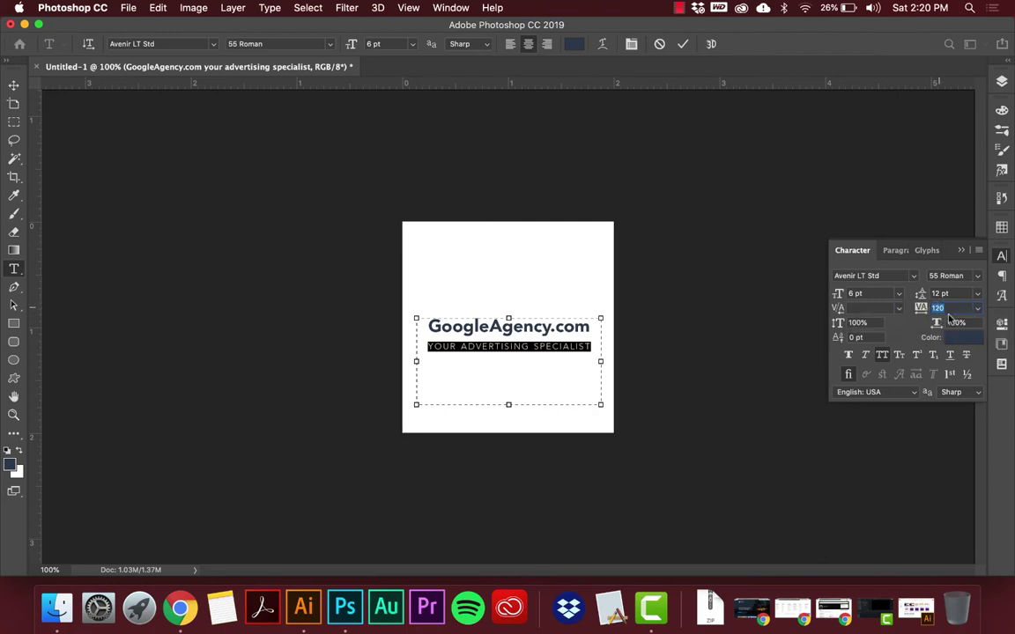
pyautogui.click(977, 308)
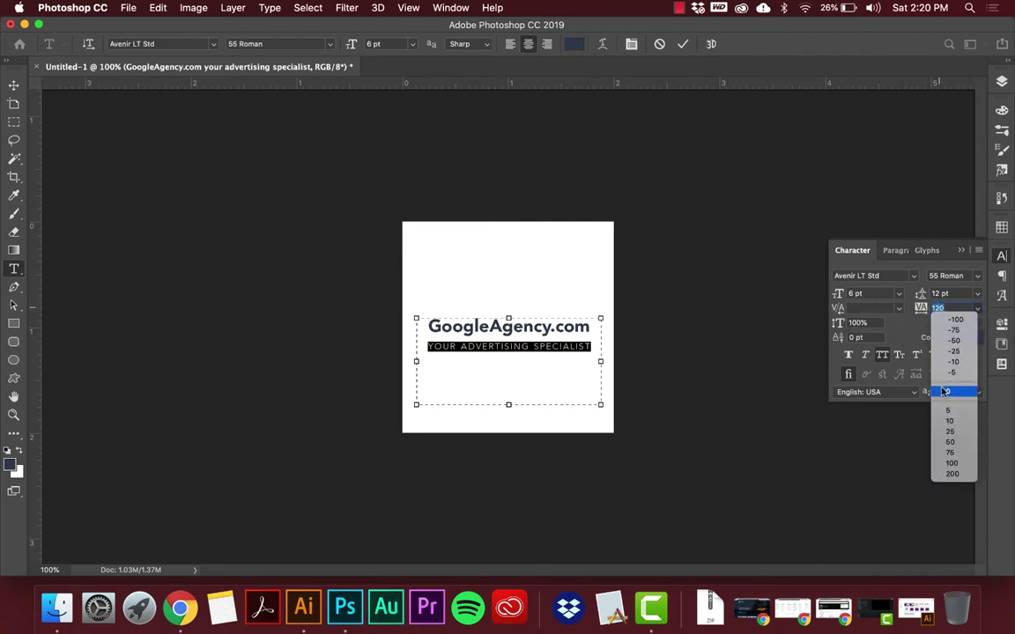
pyautogui.click(951, 463)
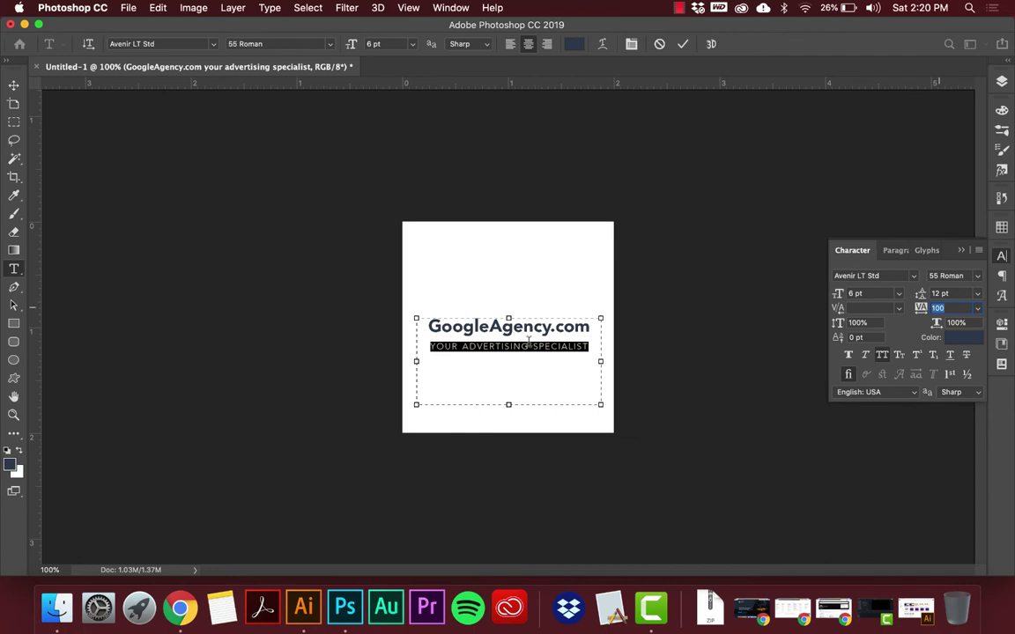
# - Reselect the tagline, try Faux Italic on it and turn that style off again
pyautogui.click(476, 308)
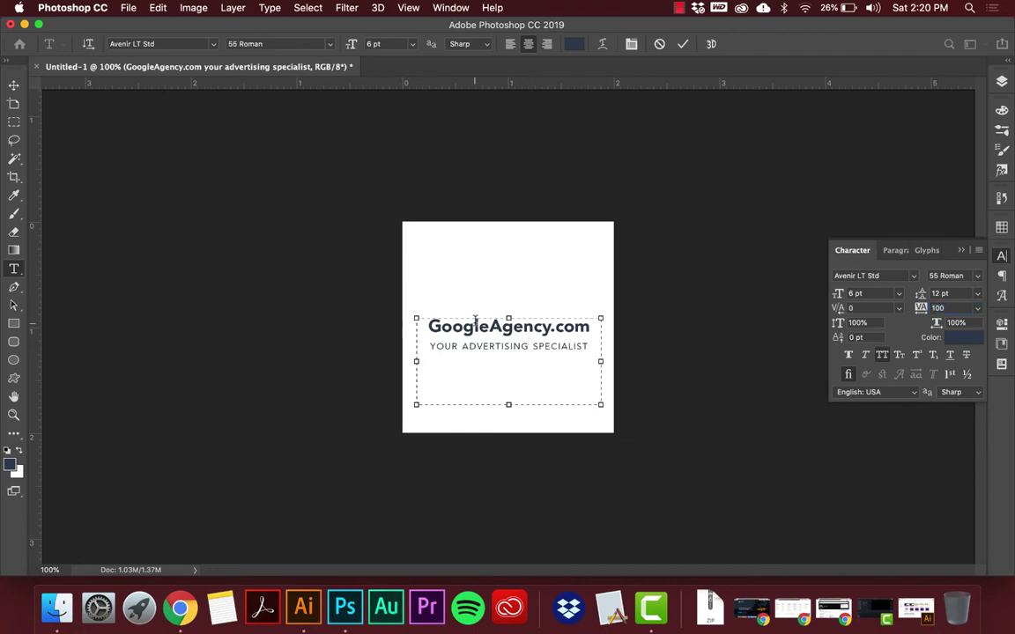
pyautogui.hotkey('shift', 'Down')
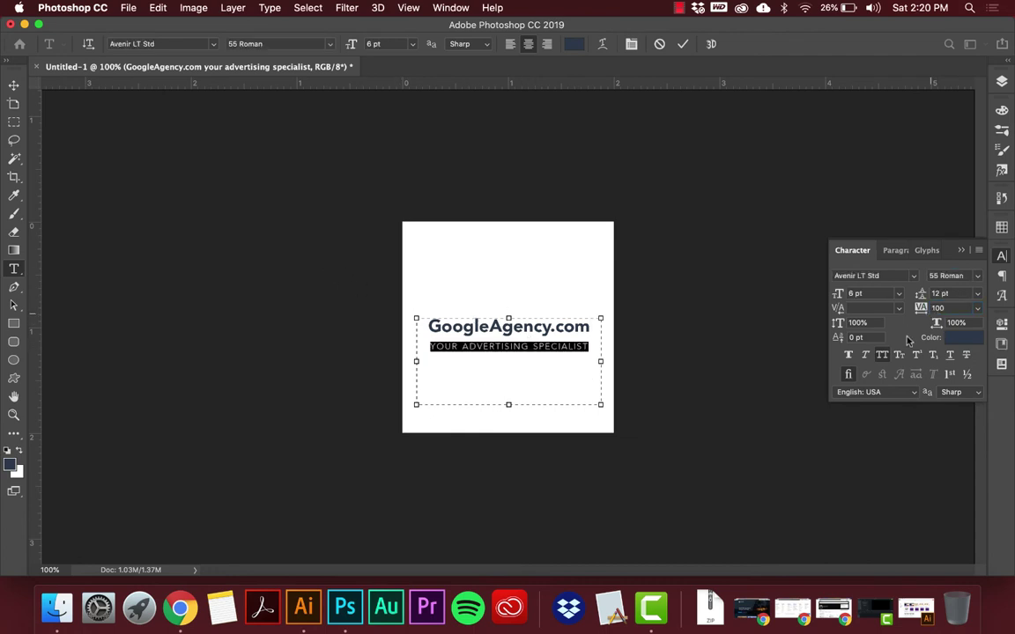
pyautogui.click(866, 356)
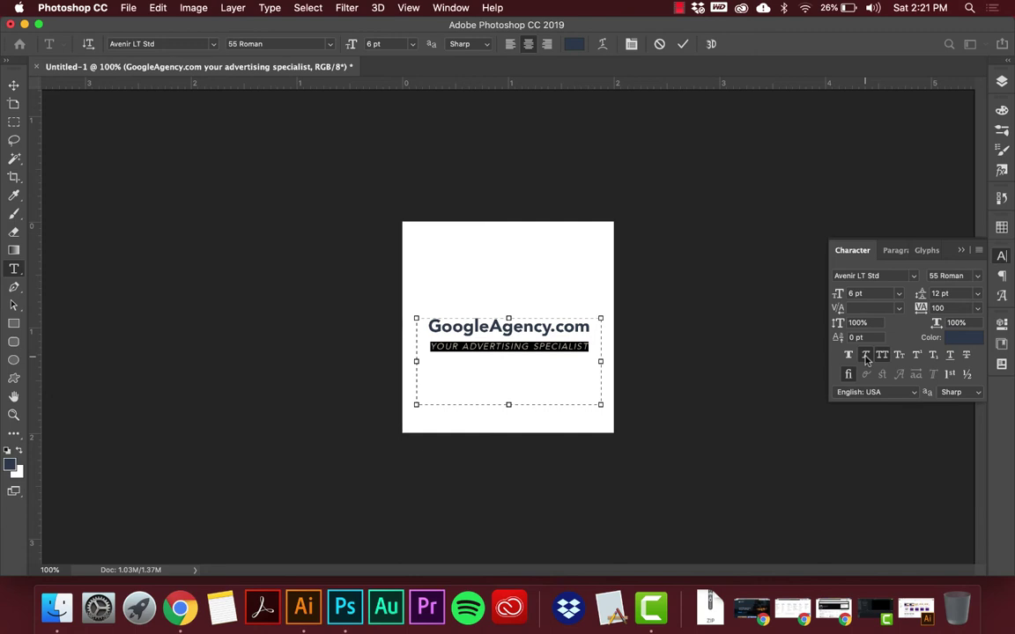
pyautogui.click(866, 356)
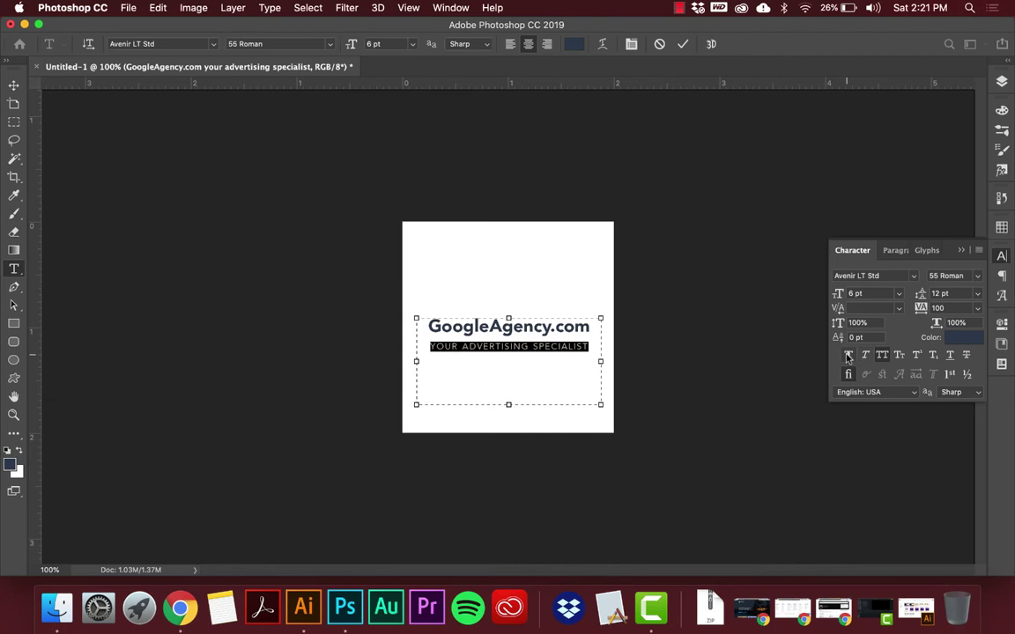
# - Try Faux Bold on the tagline, turn it off again and look through the font's available weights
pyautogui.click(847, 356)
pyautogui.click(847, 356)
pyautogui.click(978, 276)
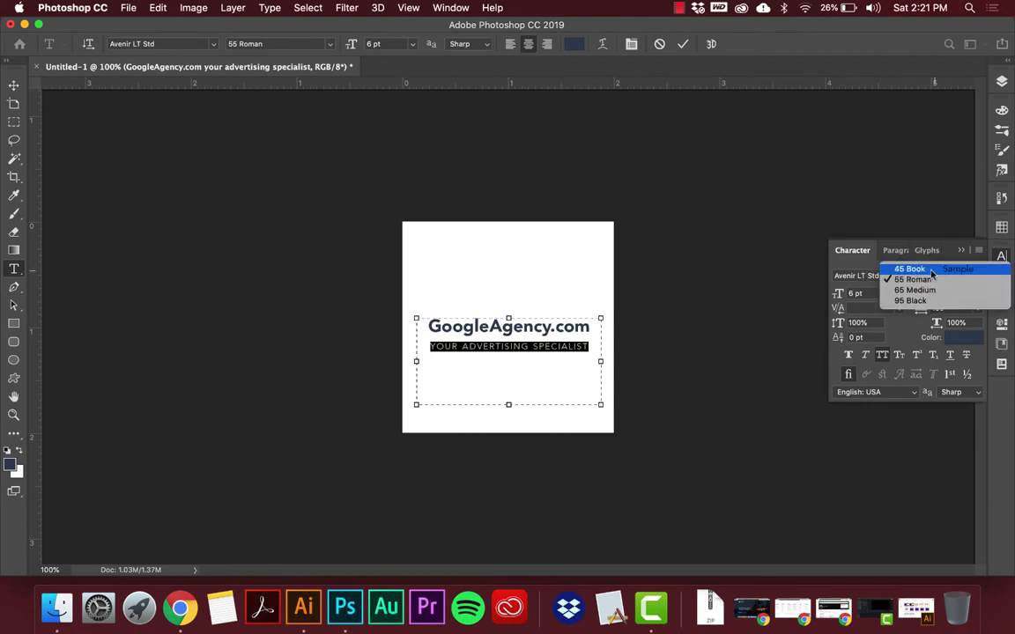
pyautogui.click(849, 358)
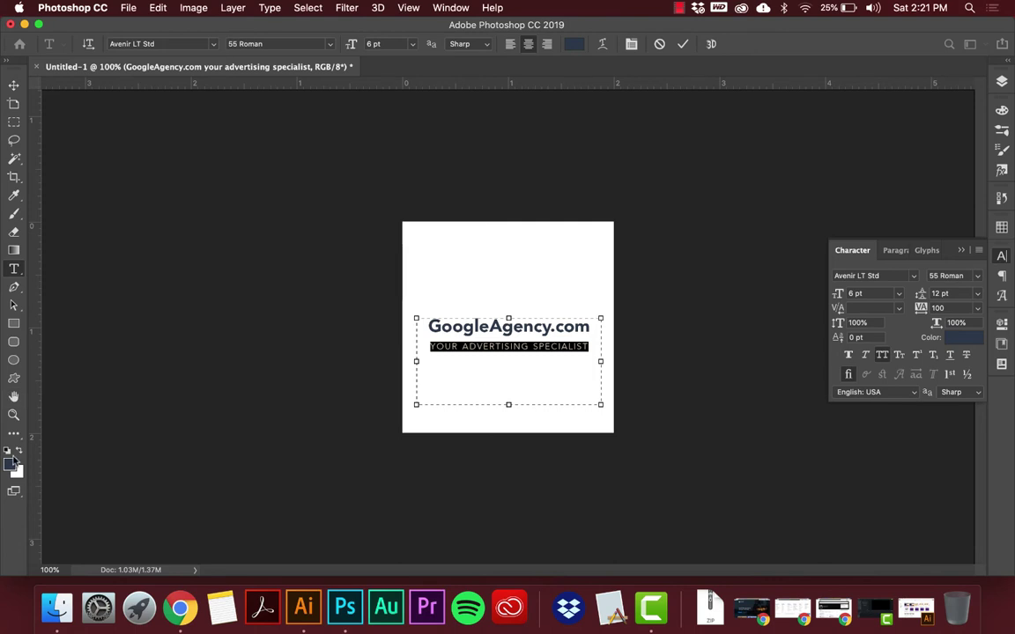
# - Reduce the tagline's leading to 9 pt and commit the text edit
pyautogui.click(464, 347)
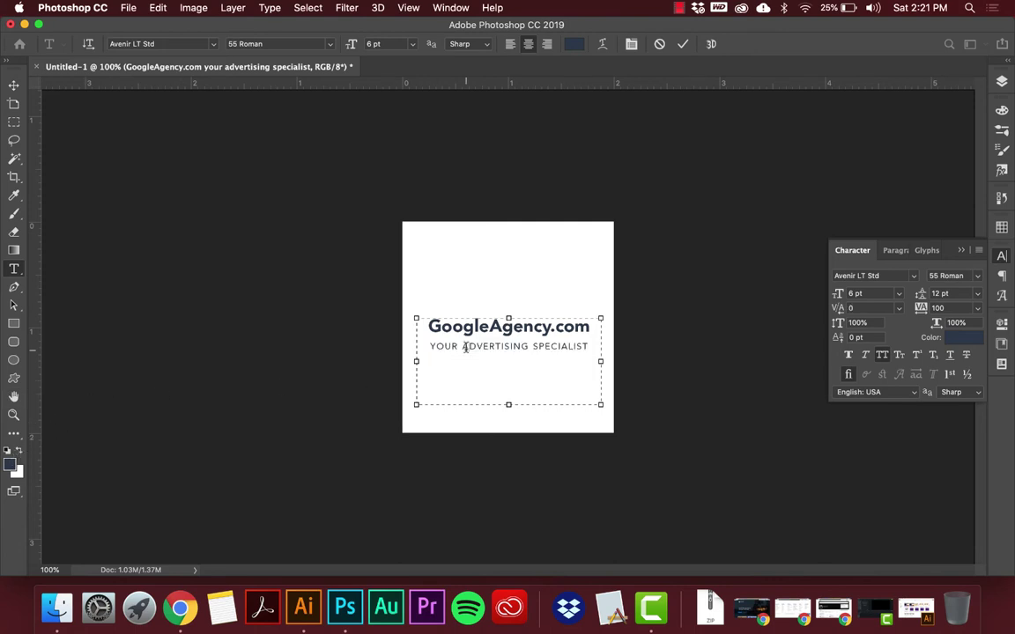
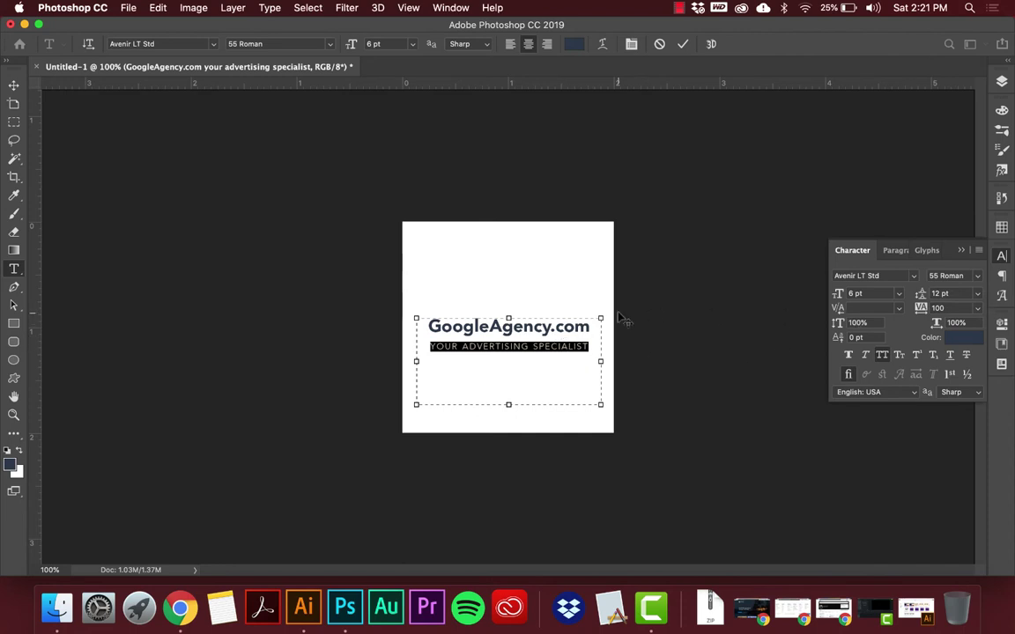
pyautogui.hotkey('alt', 'Up')
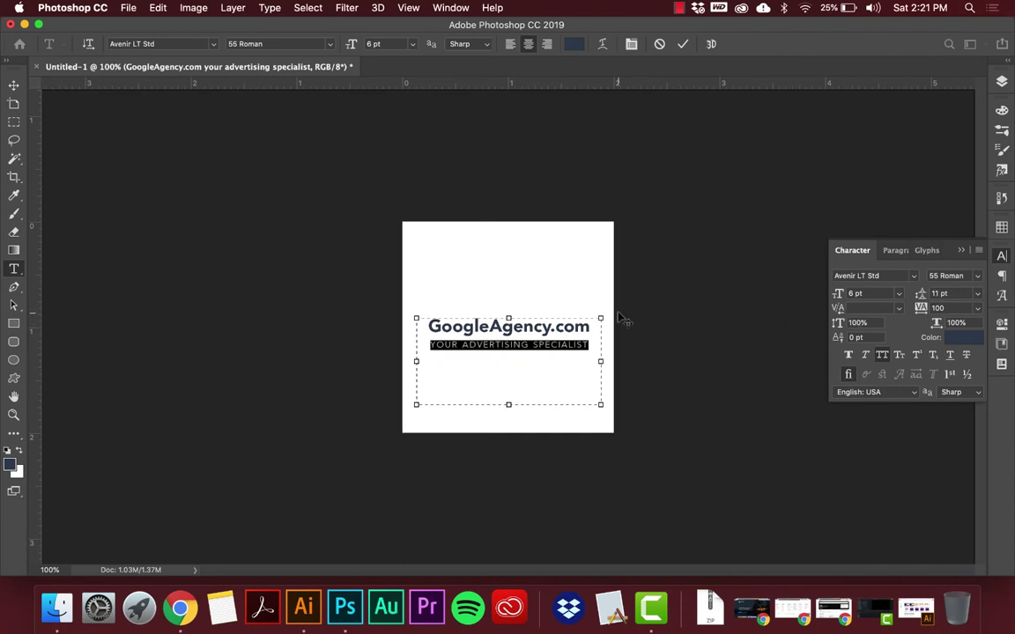
pyautogui.hotkey('alt', 'Up')
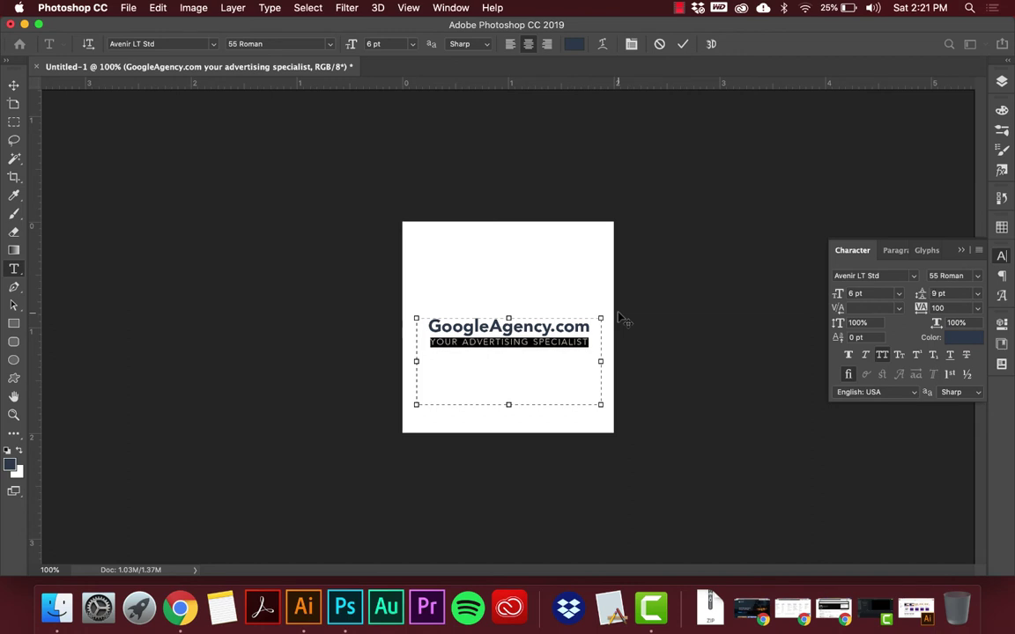
pyautogui.hotkey('alt', 'Up')
pyautogui.click(496, 327)
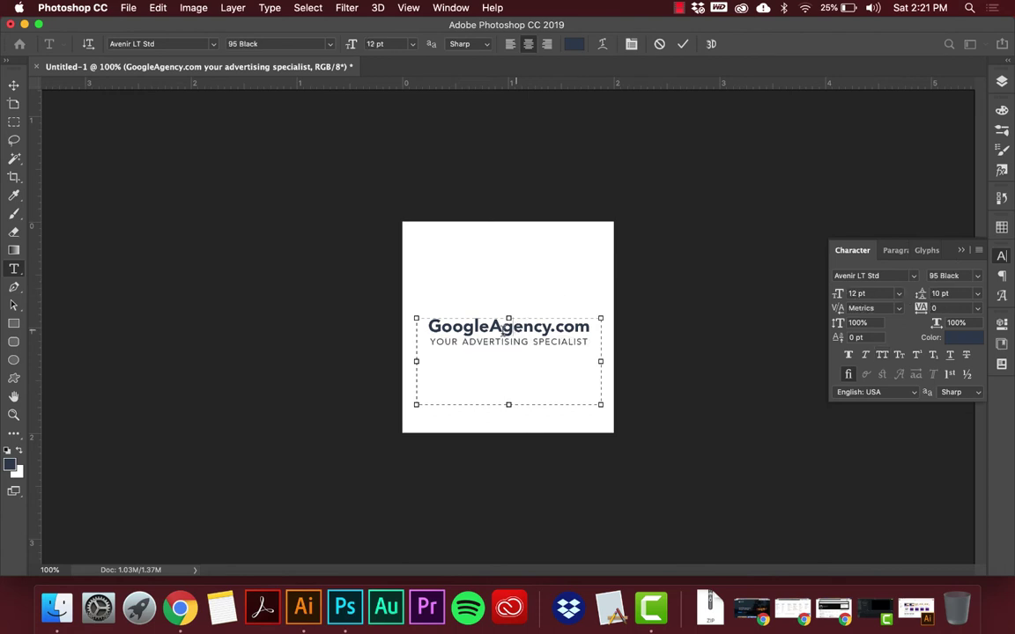
pyautogui.click(13, 84)
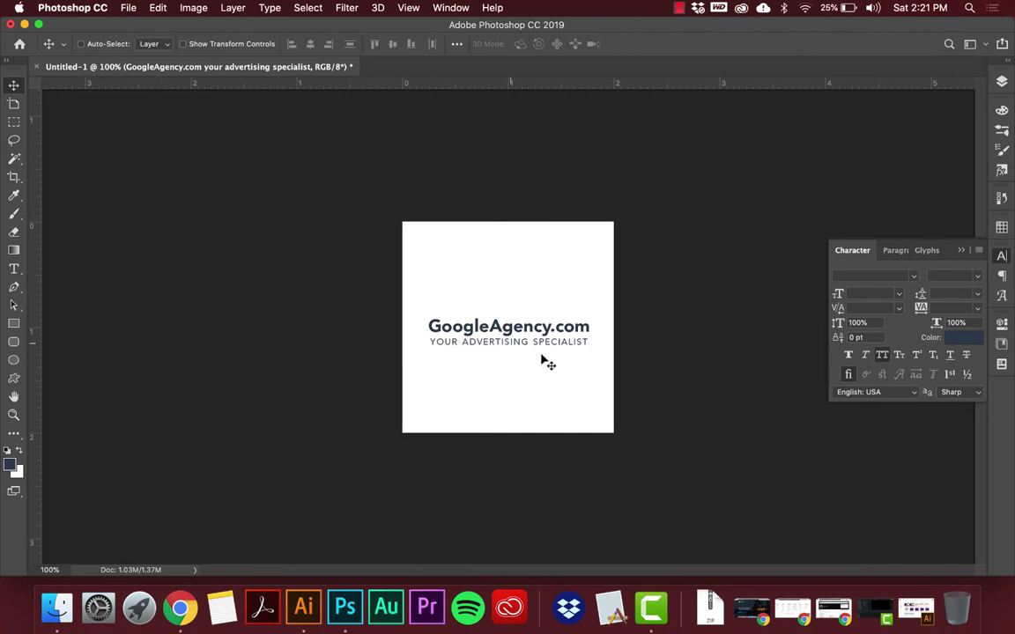
# - Make the tagline's last word plural so it reads "YOUR ADVERTISING SPECIALISTS"
pyautogui.press('t')
pyautogui.click(586, 341)
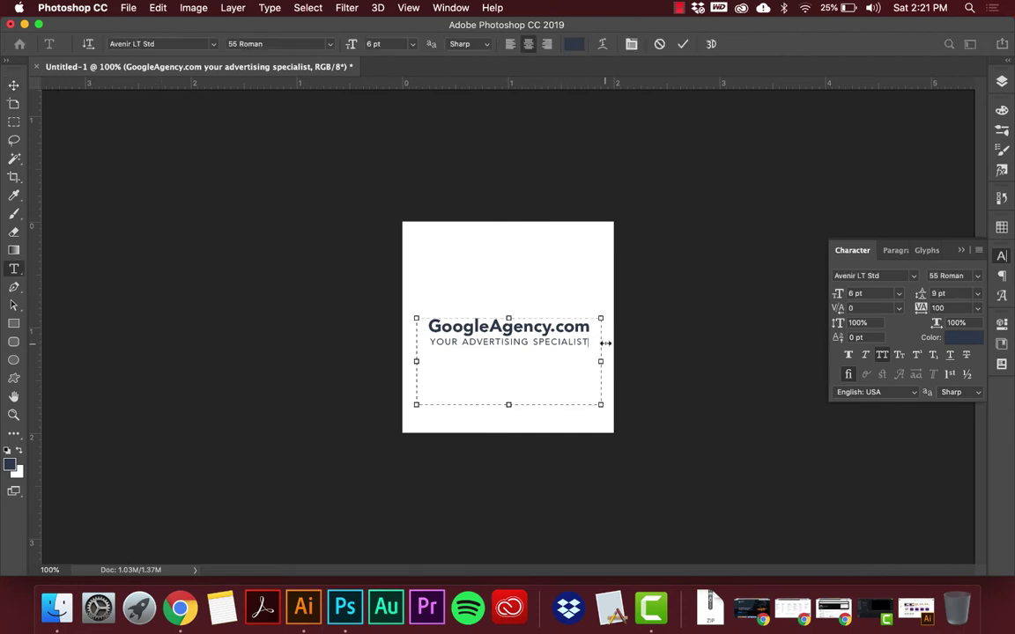
pyautogui.write('S')
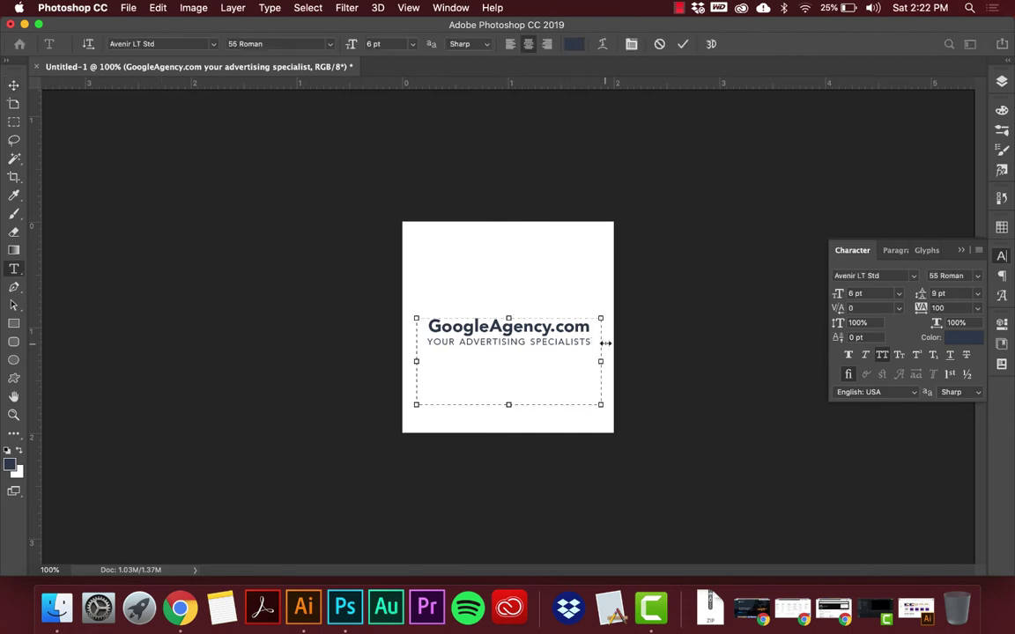
# - Set the whole tagline's horizontal scale to 97% and commit the text edit
pyautogui.hotkey('shift', 'Up')
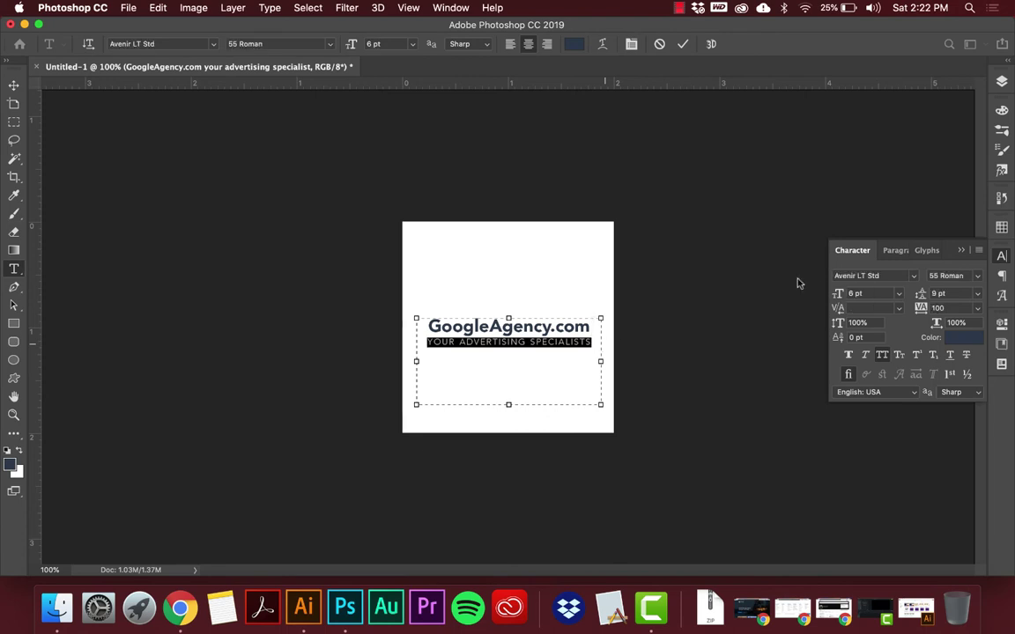
pyautogui.click(956, 323)
pyautogui.press('Down')
pyautogui.press('Down')
pyautogui.press('Down')
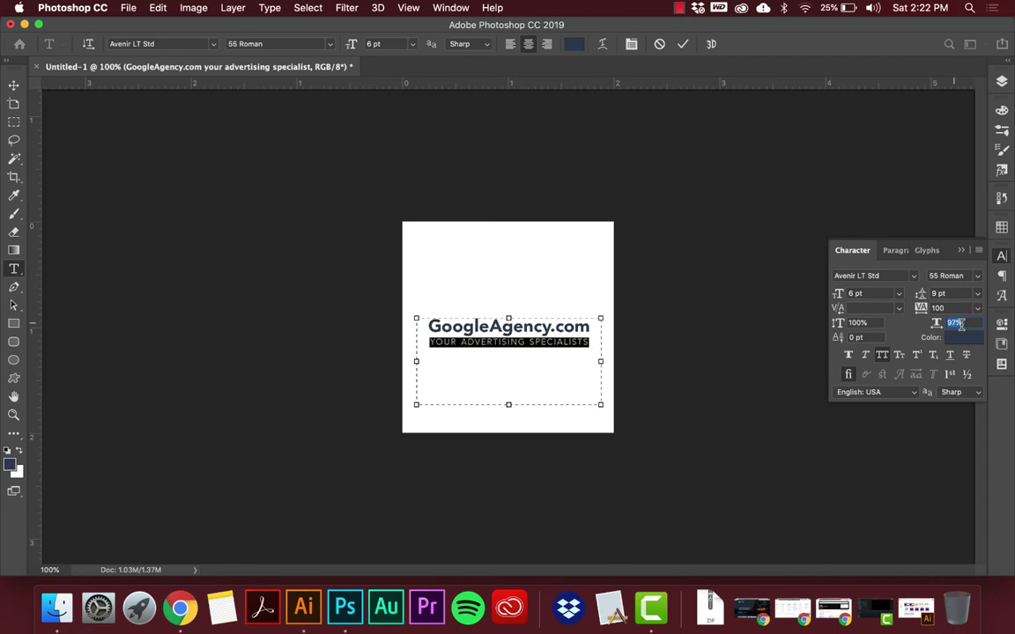
pyautogui.click(509, 308)
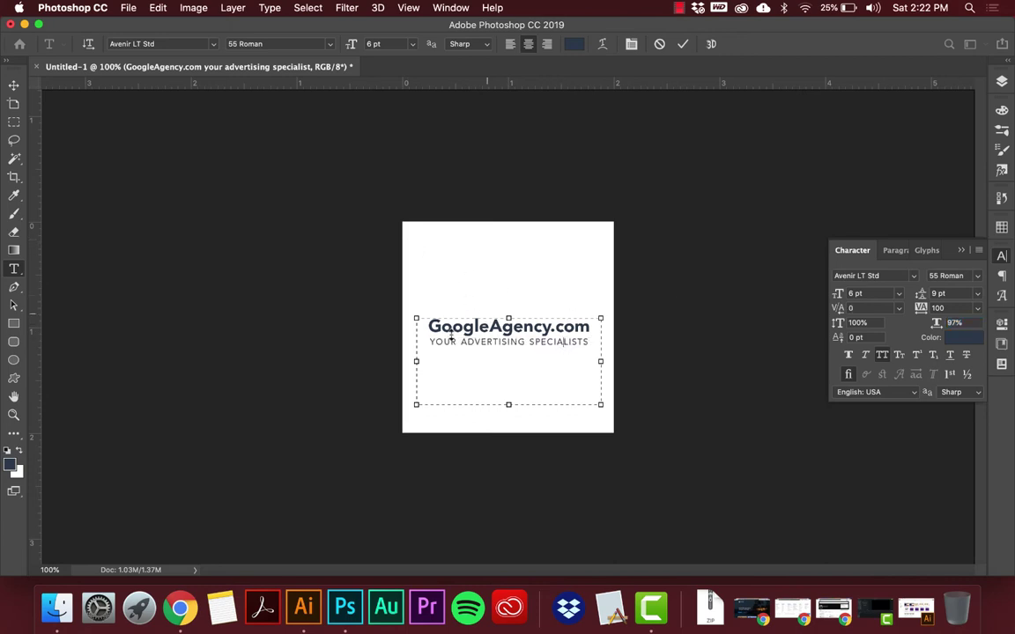
pyautogui.moveTo(427, 339); pyautogui.dragTo(594, 327)
pyautogui.press('Escape')
pyautogui.press('v')
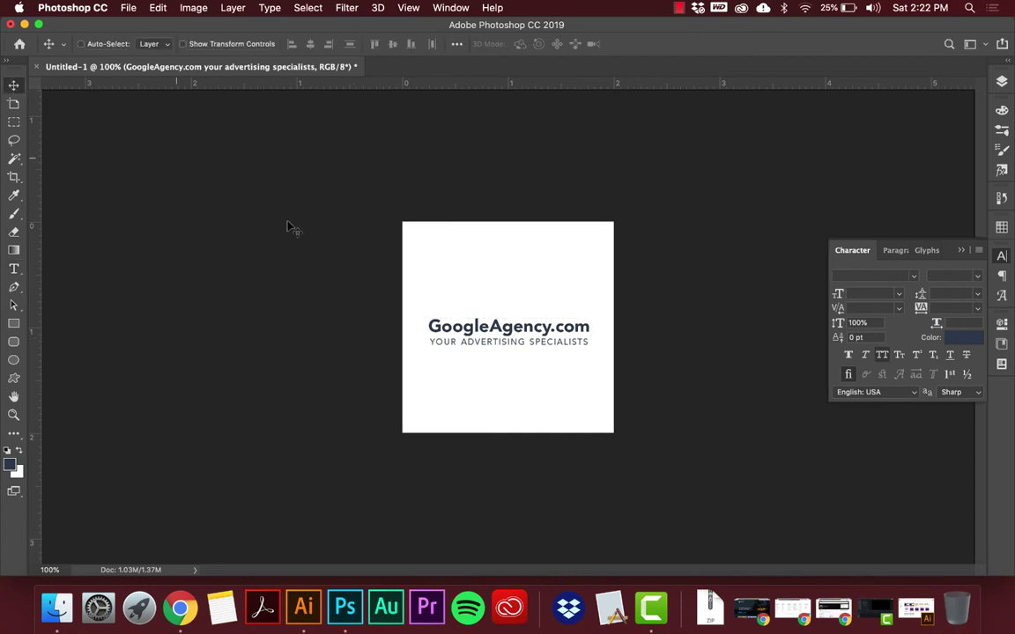
# - Recolour the word "Google" in the company name to red e30000
pyautogui.press('t')
pyautogui.click(428, 328)
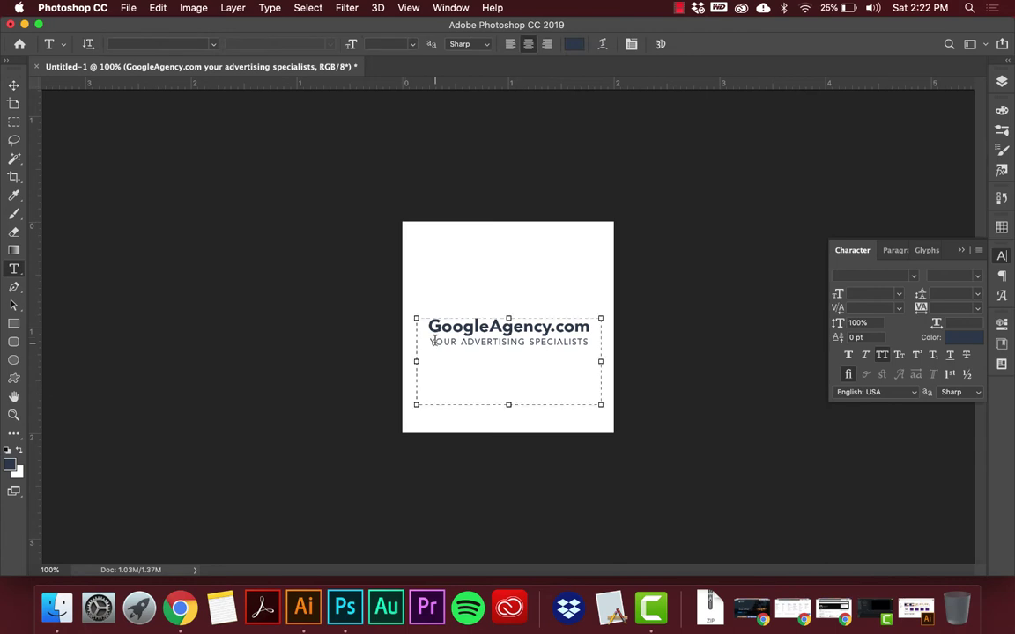
pyautogui.moveTo(428, 328); pyautogui.dragTo(488, 327)
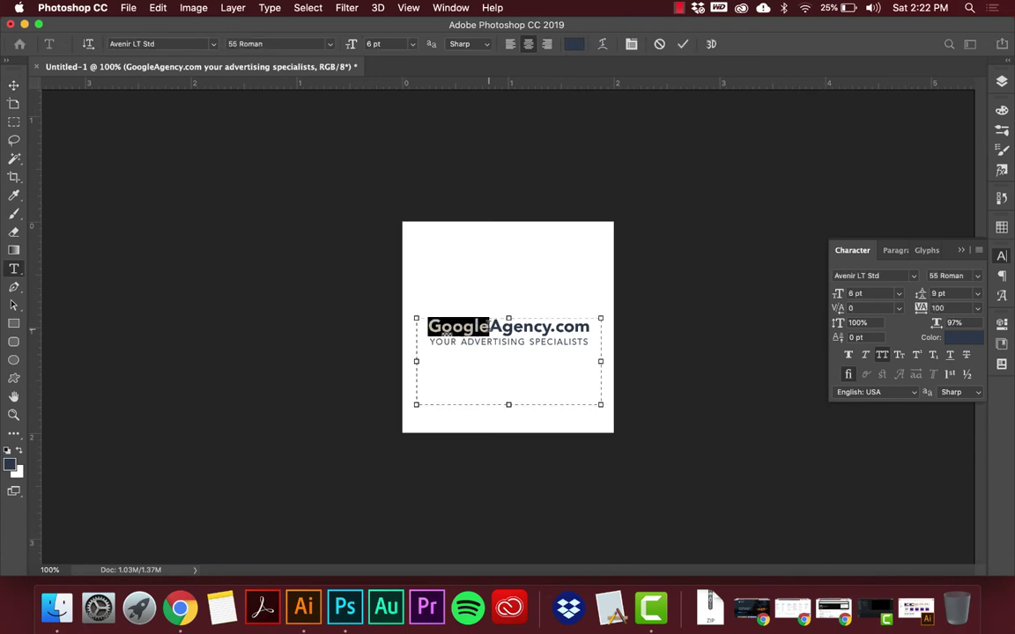
pyautogui.click(963, 337)
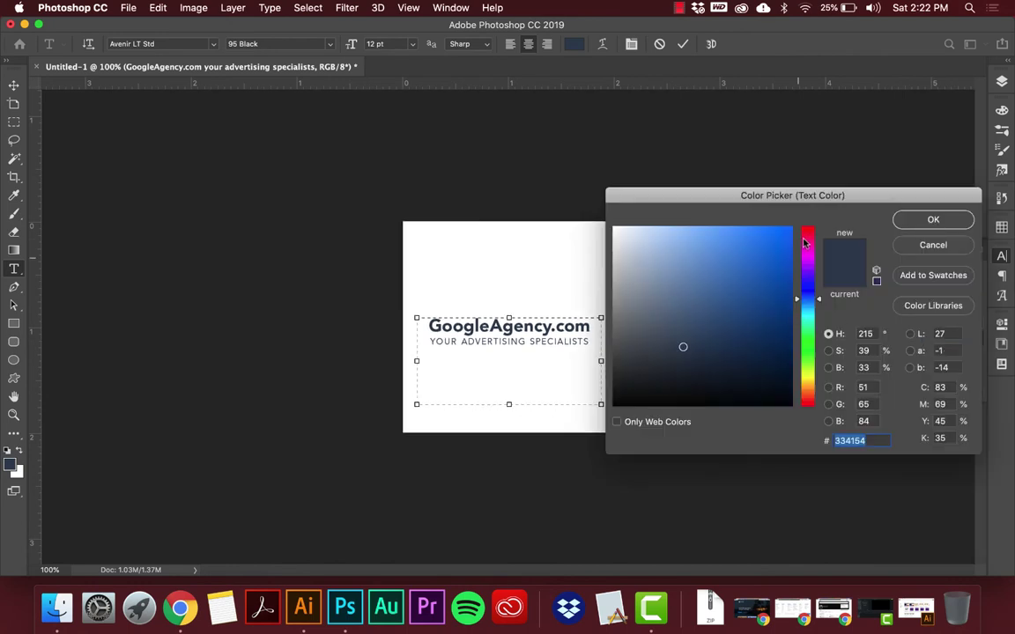
pyautogui.moveTo(803, 242); pyautogui.dragTo(803, 228)
pyautogui.click(791, 271)
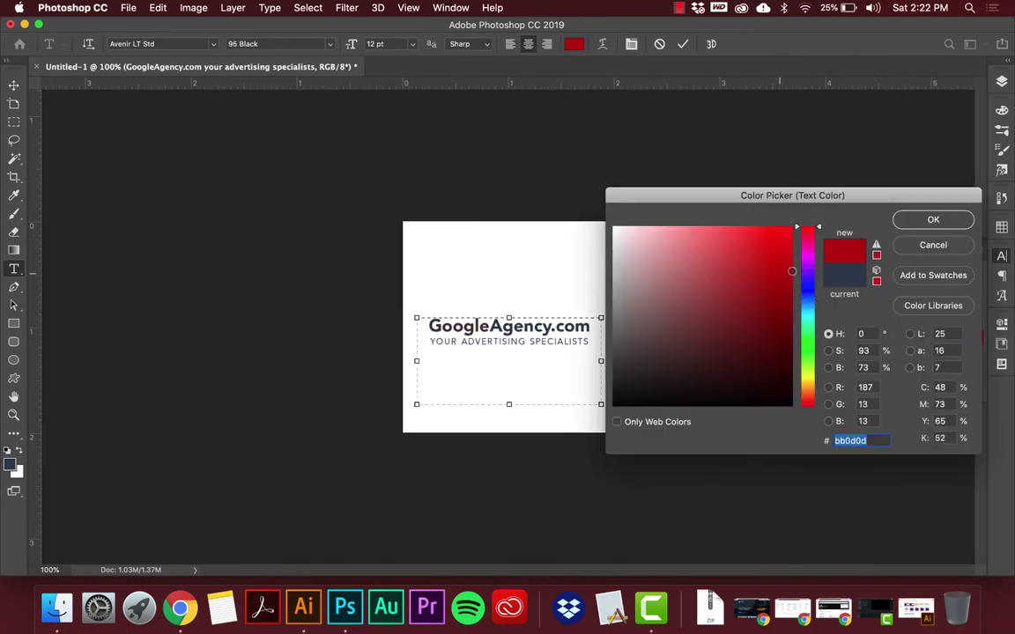
pyautogui.moveTo(791, 272)
pyautogui.mouseDown()
pyautogui.moveTo(806, 262)
pyautogui.moveTo(805, 239)
pyautogui.moveTo(819, 246)
pyautogui.mouseUp()
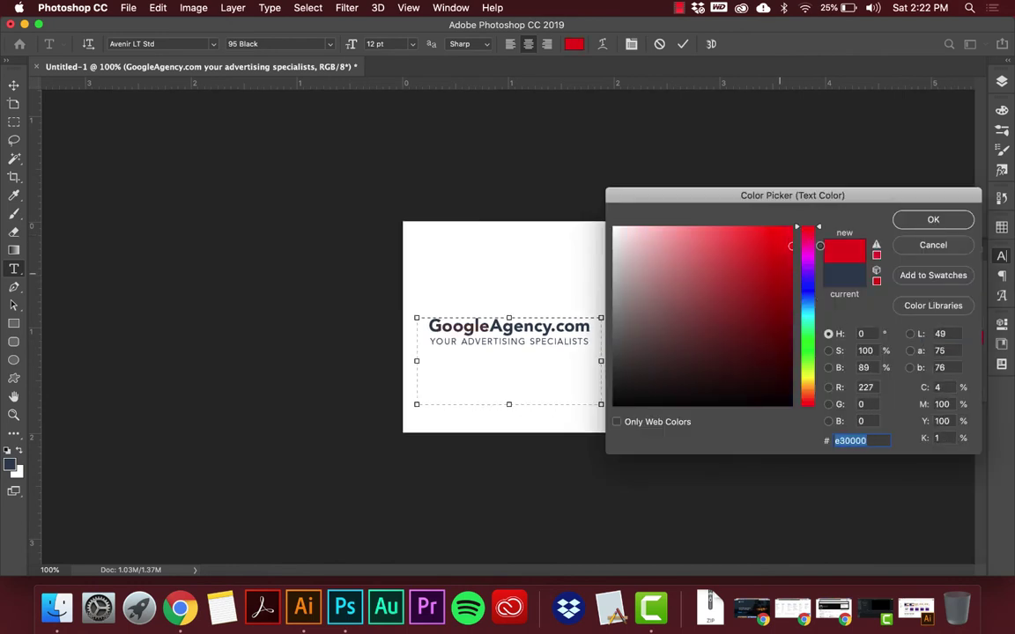
pyautogui.click(933, 219)
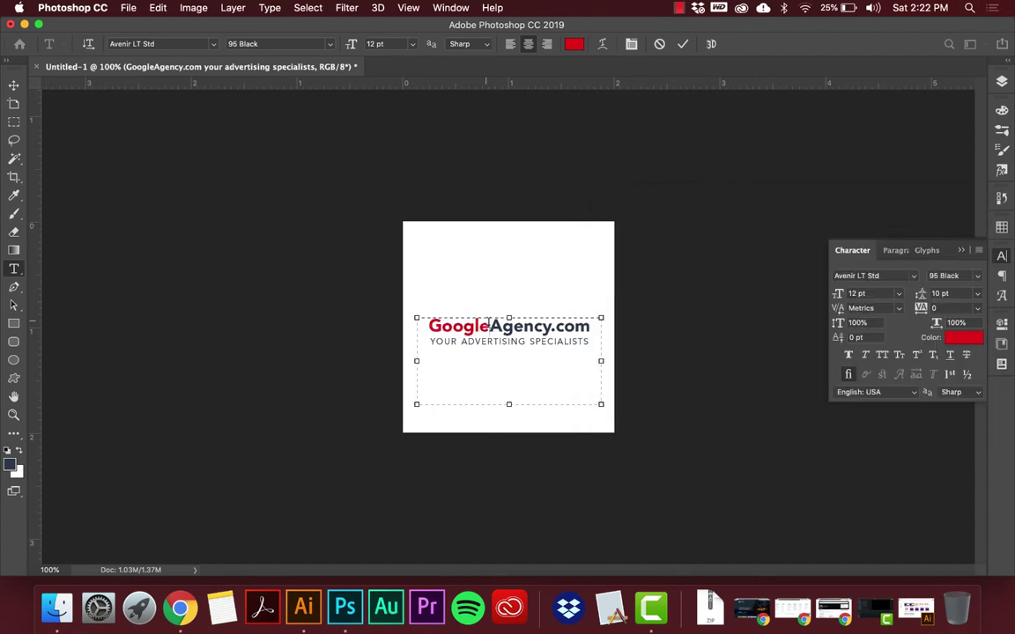
# - Try Superscript on ".com" in the company name, commit it, and compare by undoing and redoing the edit
pyautogui.moveTo(429, 326); pyautogui.dragTo(550, 327)
pyautogui.click(554, 325)
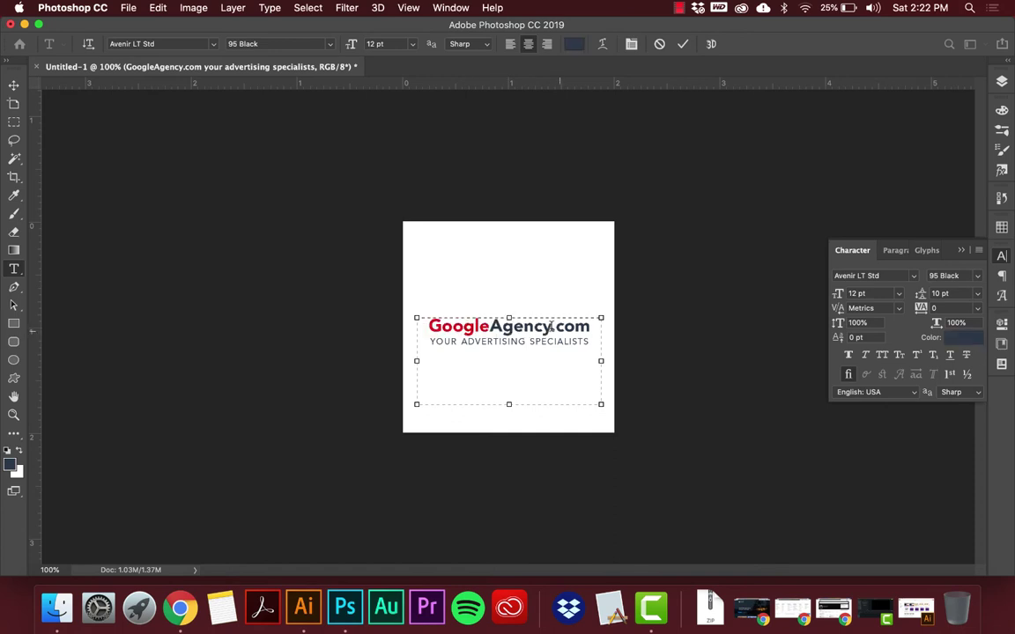
pyautogui.moveTo(550, 328); pyautogui.dragTo(594, 328)
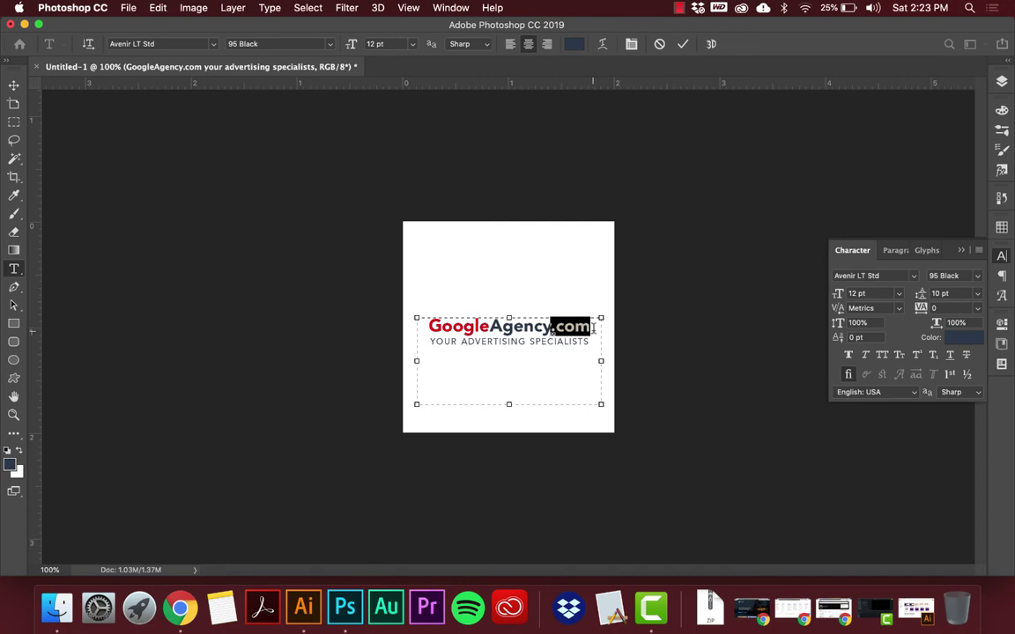
pyautogui.click(917, 355)
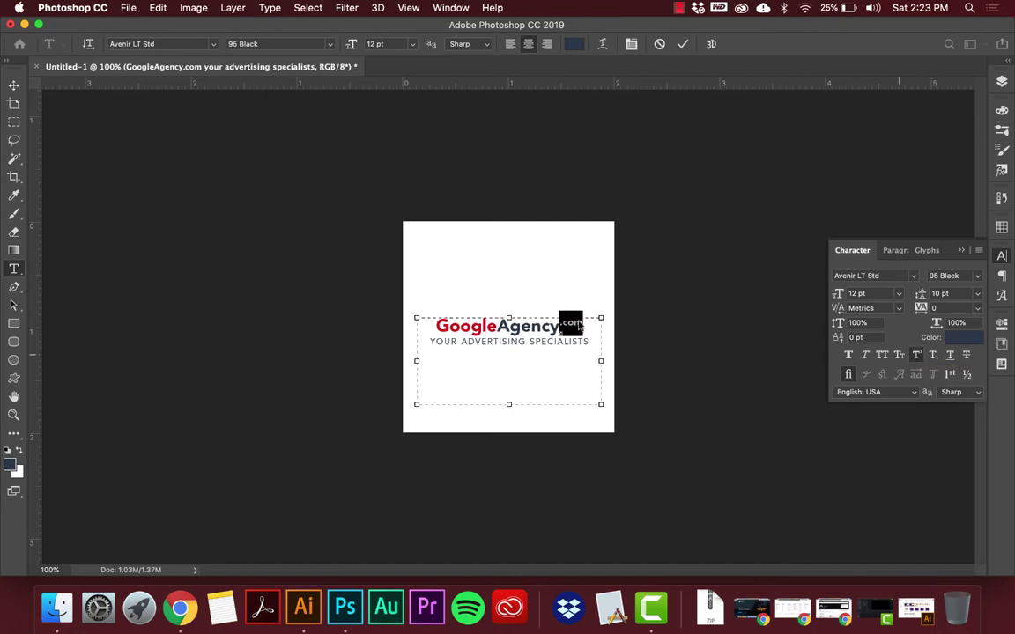
pyautogui.click(585, 325)
pyautogui.click(13, 85)
pyautogui.press('super+z')
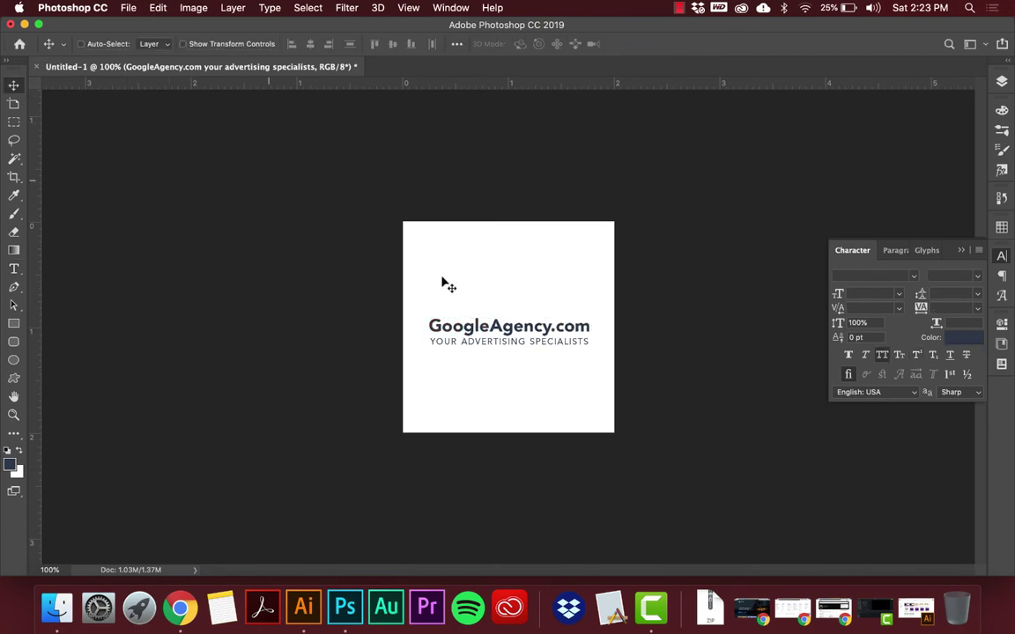
pyautogui.press('super+shift+z')
# - Reselect ".com", remove its Superscript style and try Subscript on it
pyautogui.press('t')
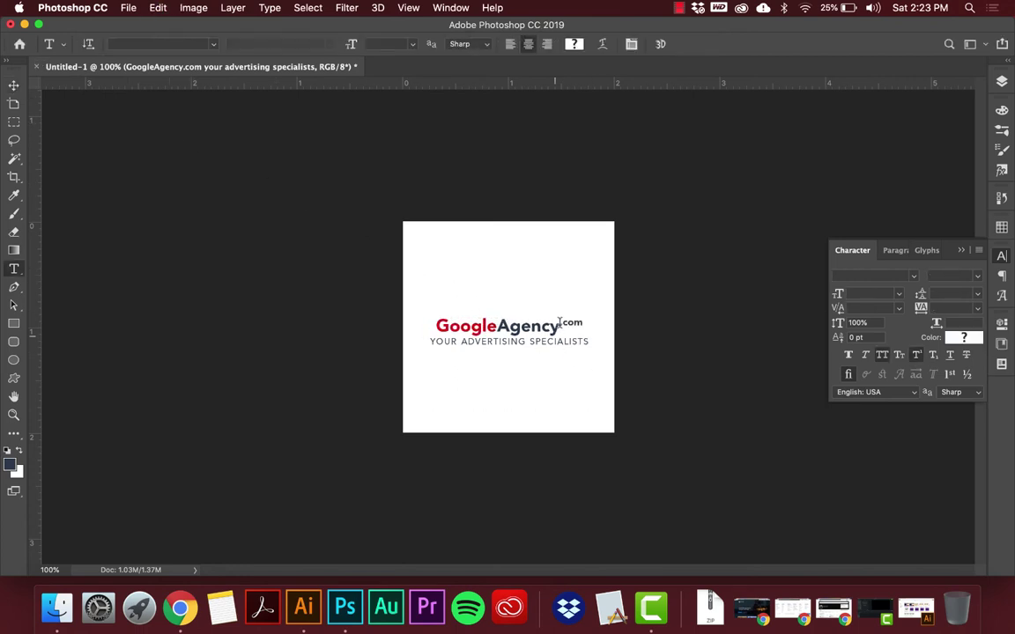
pyautogui.click(560, 324)
pyautogui.moveTo(560, 324); pyautogui.dragTo(584, 322)
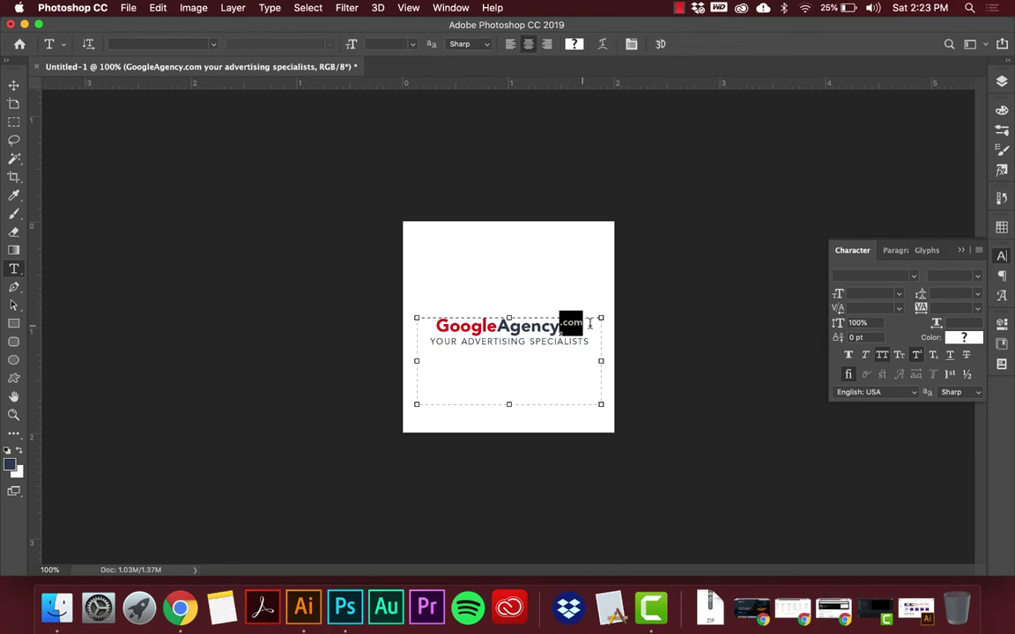
pyautogui.click(918, 356)
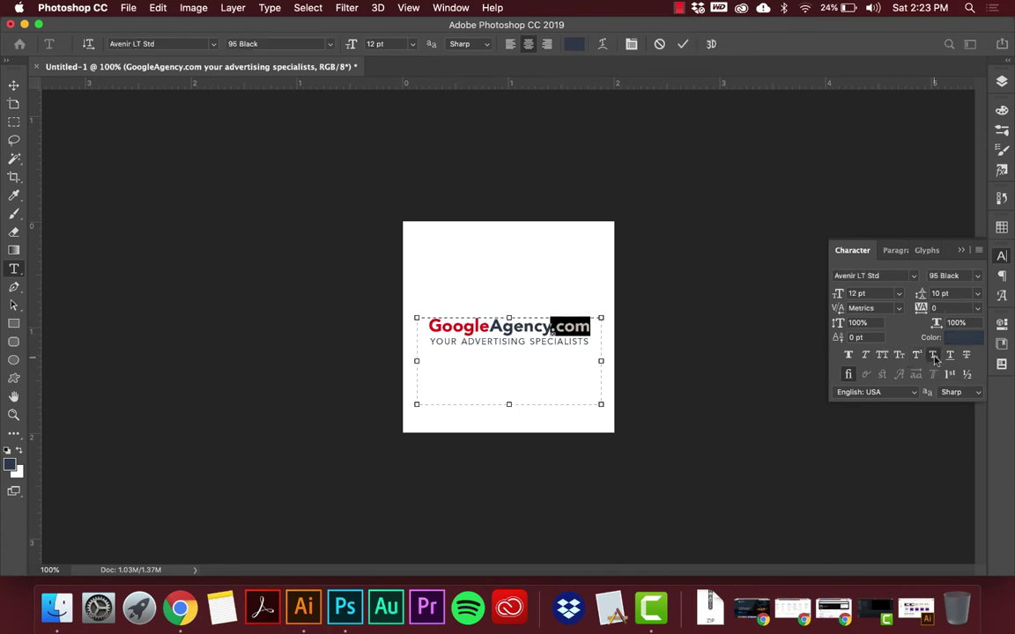
pyautogui.click(934, 356)
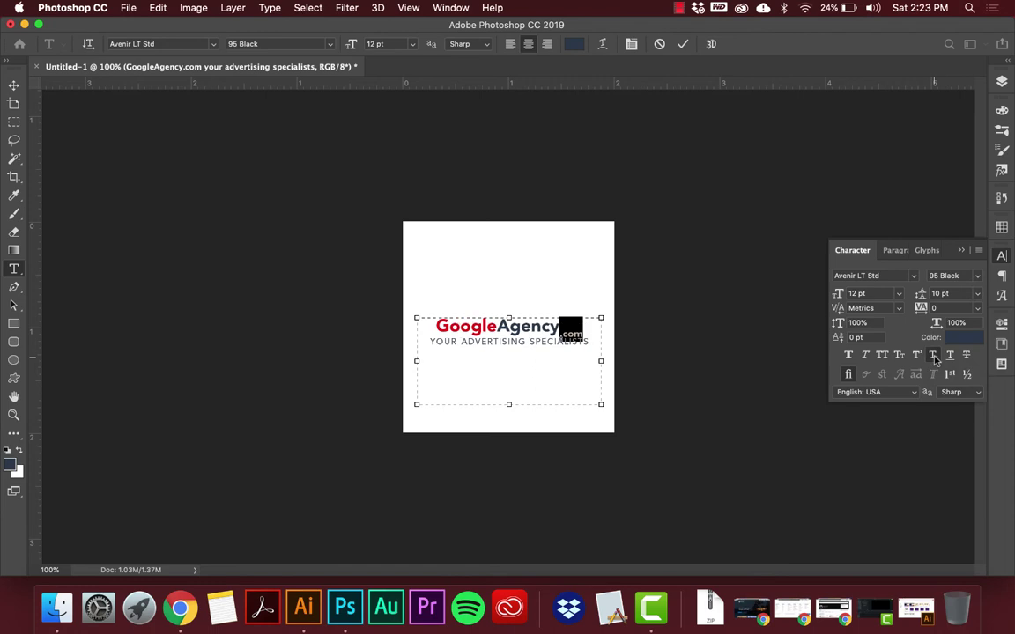
# - Try raising the subscript ".com" with a baseline shift of 2 pt
pyautogui.click(869, 338)
pyautogui.press('Up')
pyautogui.press('Up')
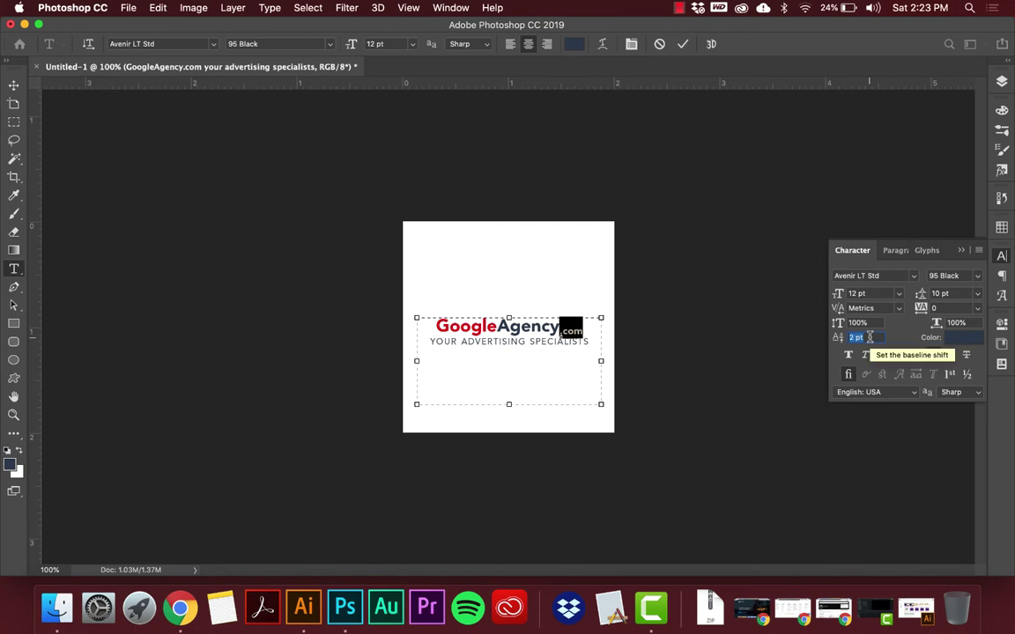
pyautogui.press('Down')
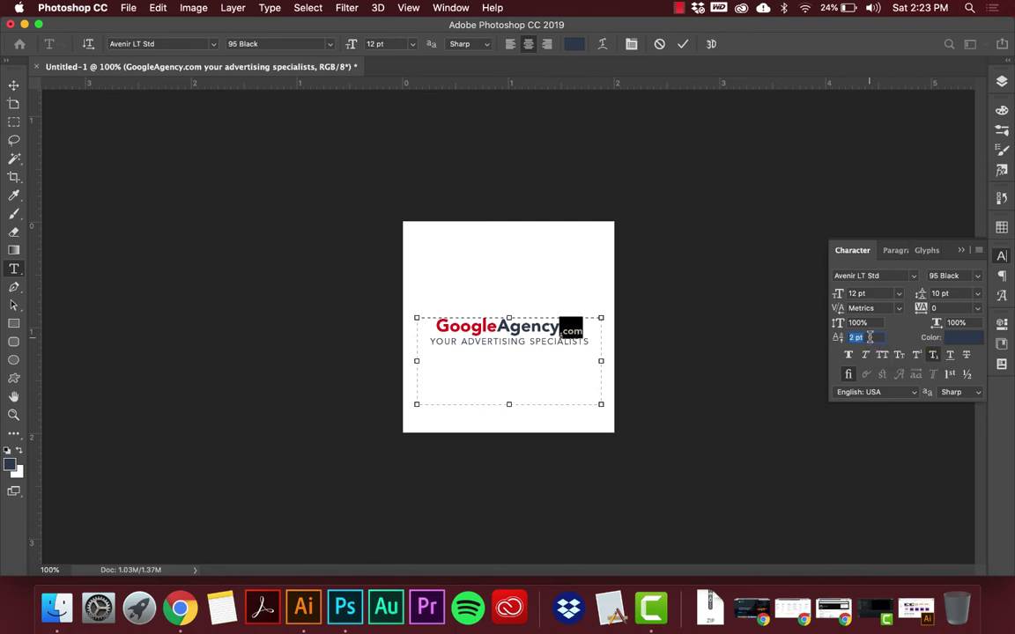
pyautogui.press('Up')
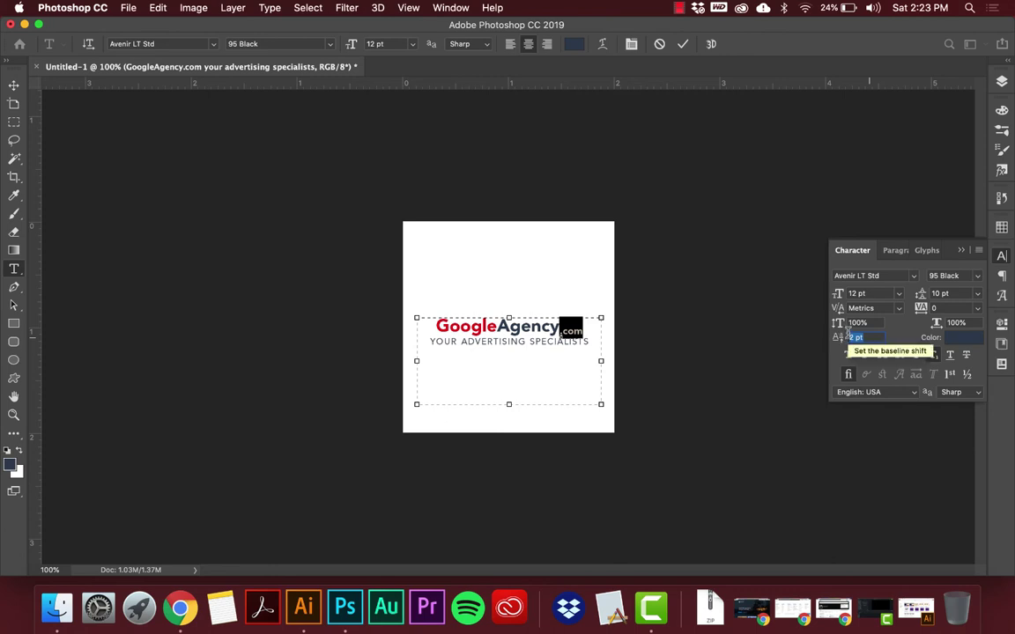
# - Try Underline on ".com", turn off its Subscript style and reset its baseline shift to 0 pt
pyautogui.click(948, 355)
pyautogui.click(949, 355)
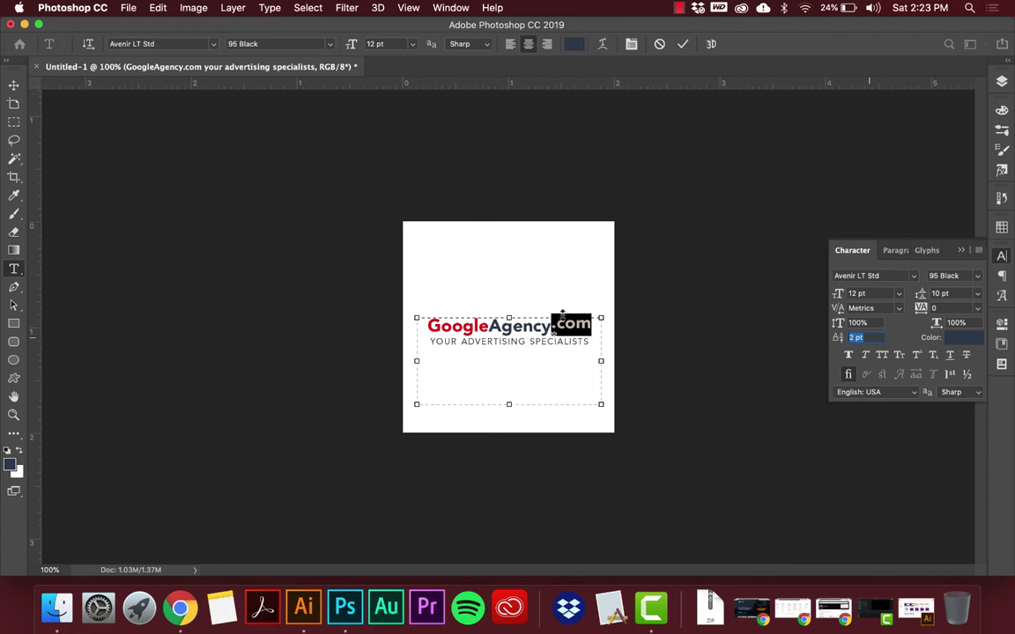
pyautogui.doubleClick(856, 338)
pyautogui.write('0')
pyautogui.press('Return')
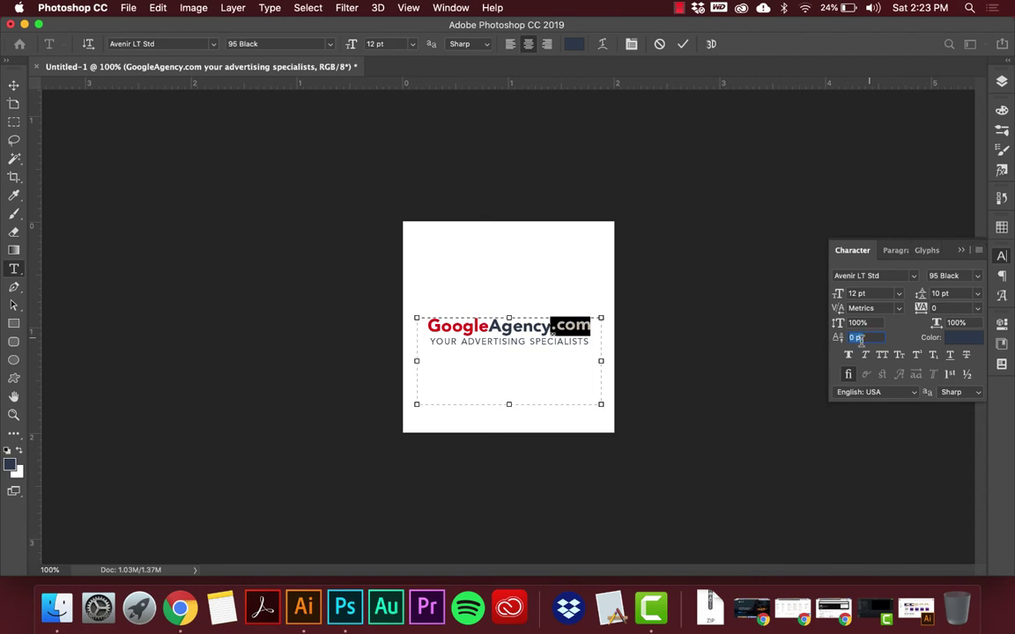
# - Select the whole company name "GoogleAgency.com" and reset its character formatting to the defaults
pyautogui.click(978, 253)
pyautogui.press('Escape')
pyautogui.click(429, 327)
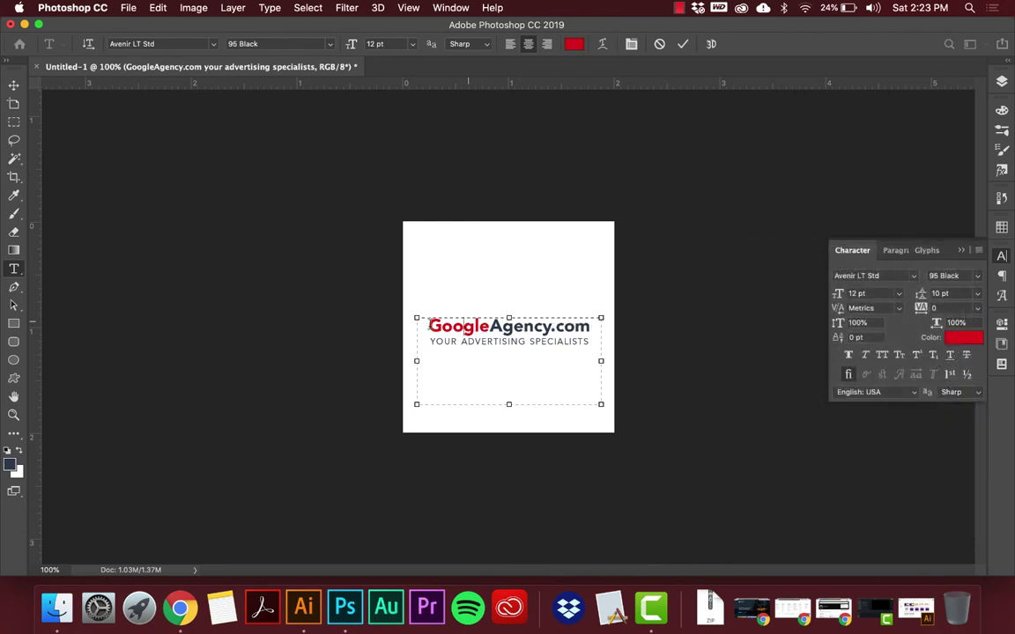
pyautogui.moveTo(416, 320); pyautogui.dragTo(601, 330)
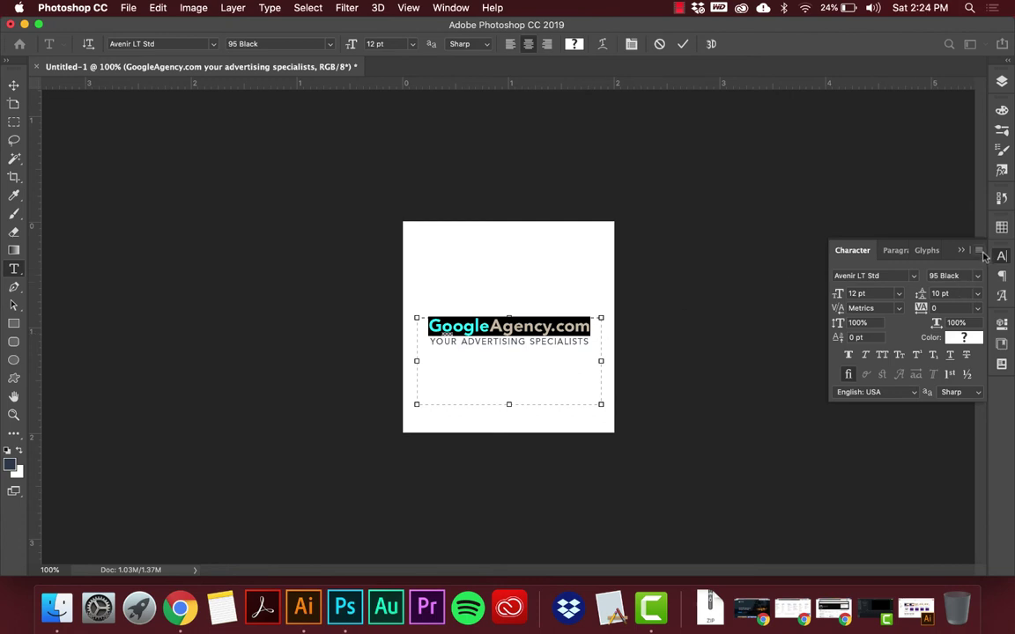
pyautogui.click(980, 252)
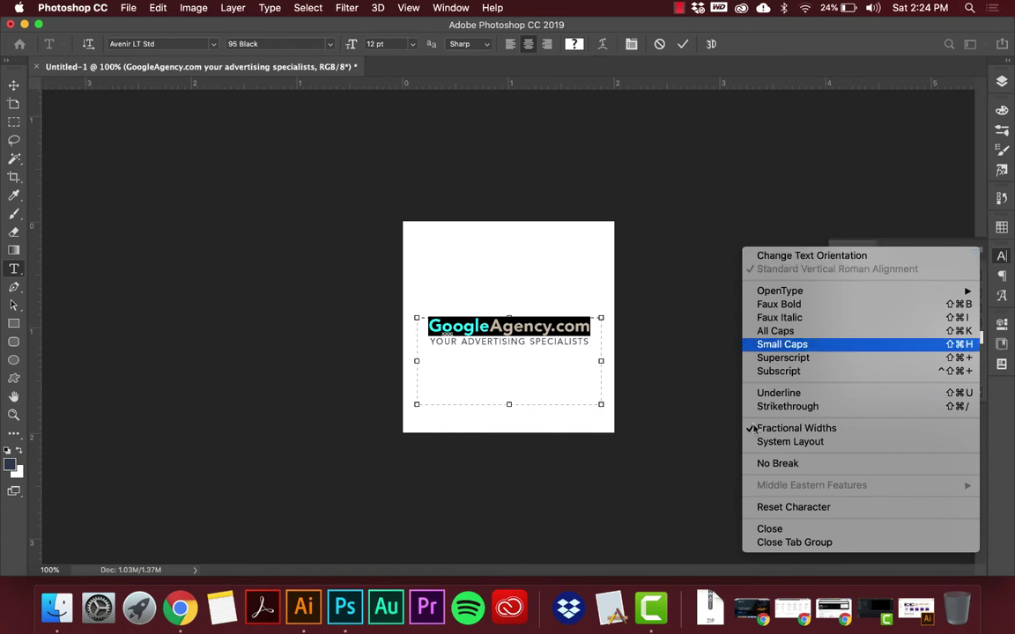
pyautogui.click(763, 508)
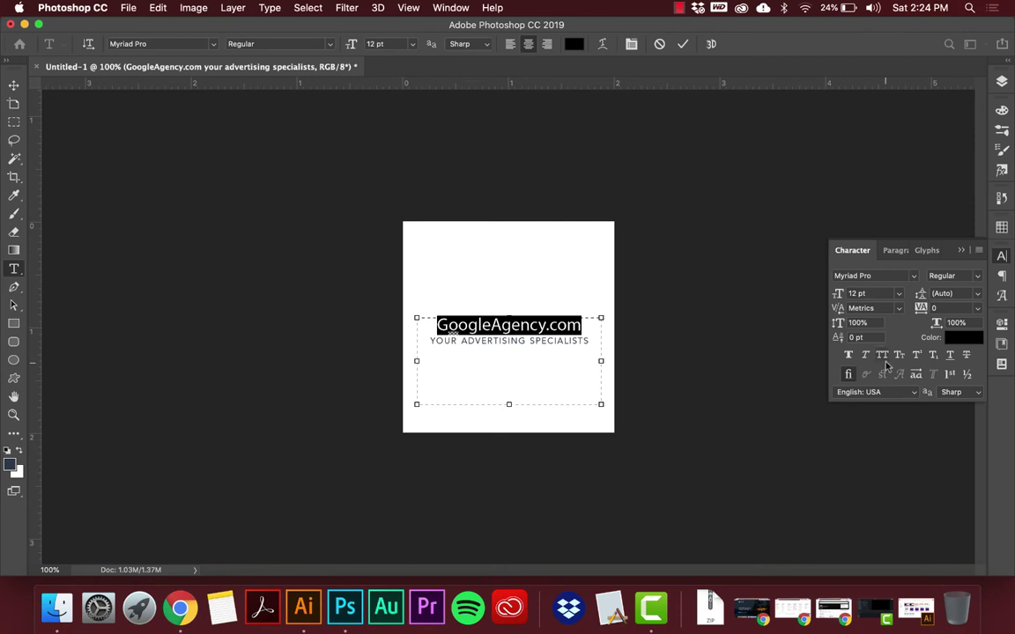
# - Set the company name's font to Avenir LT Std in the 65 Medium weight
pyautogui.click(915, 278)
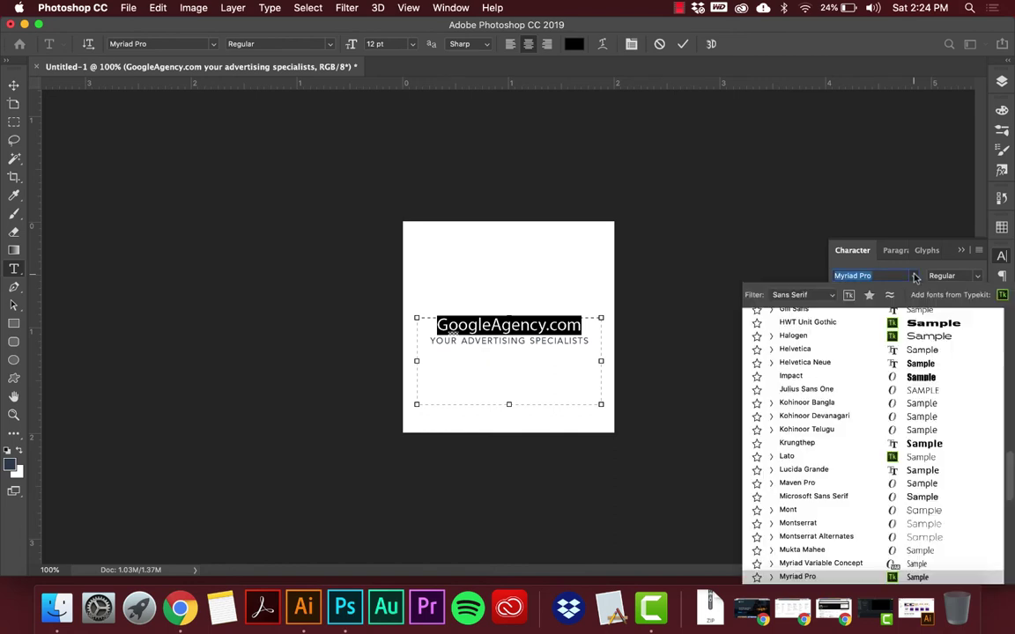
pyautogui.click(874, 349)
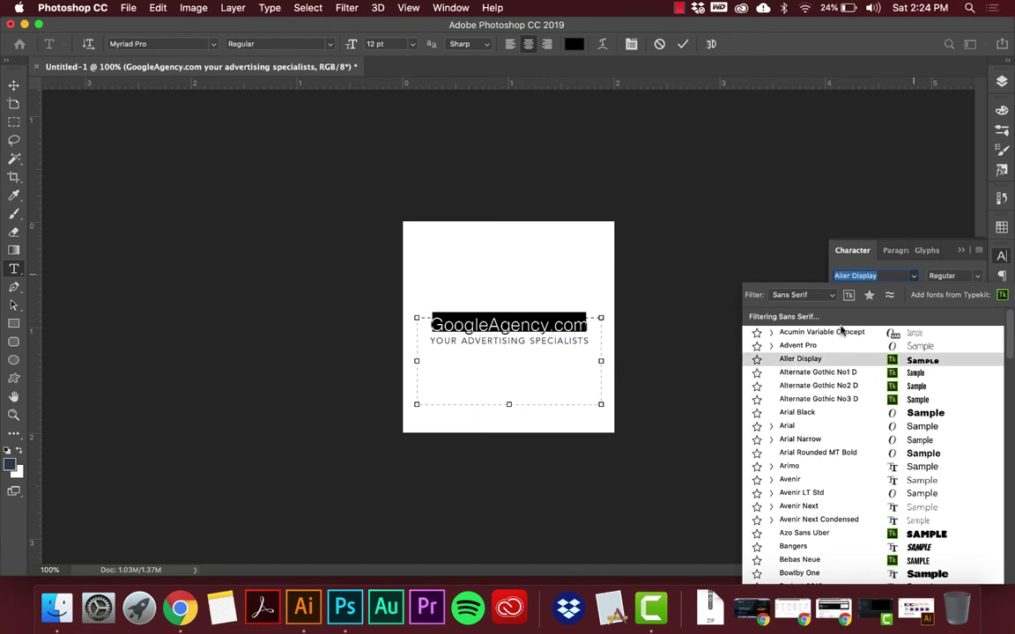
pyautogui.click(790, 492)
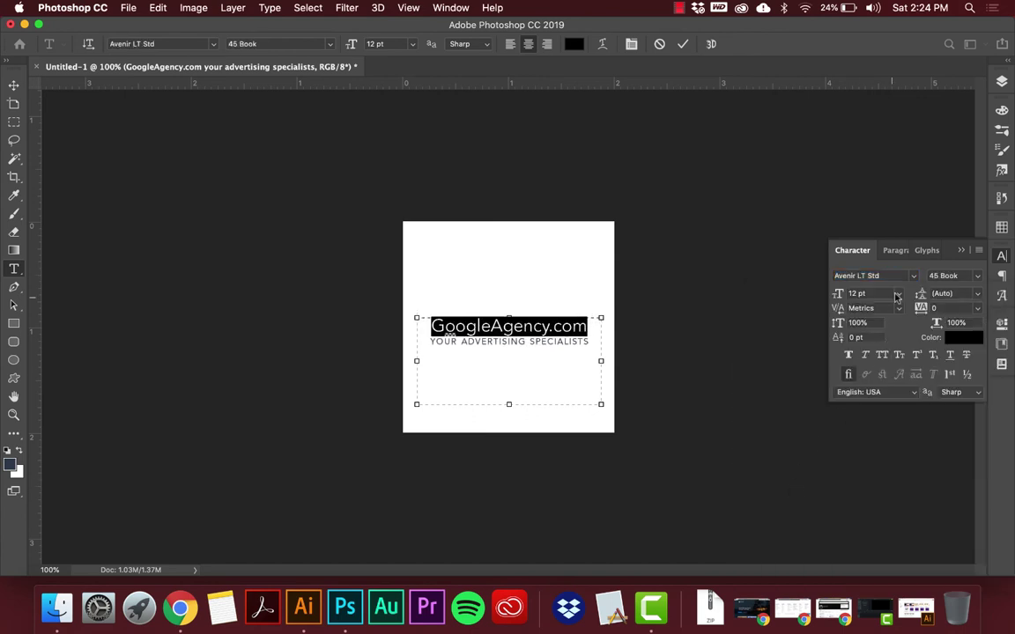
pyautogui.click(960, 277)
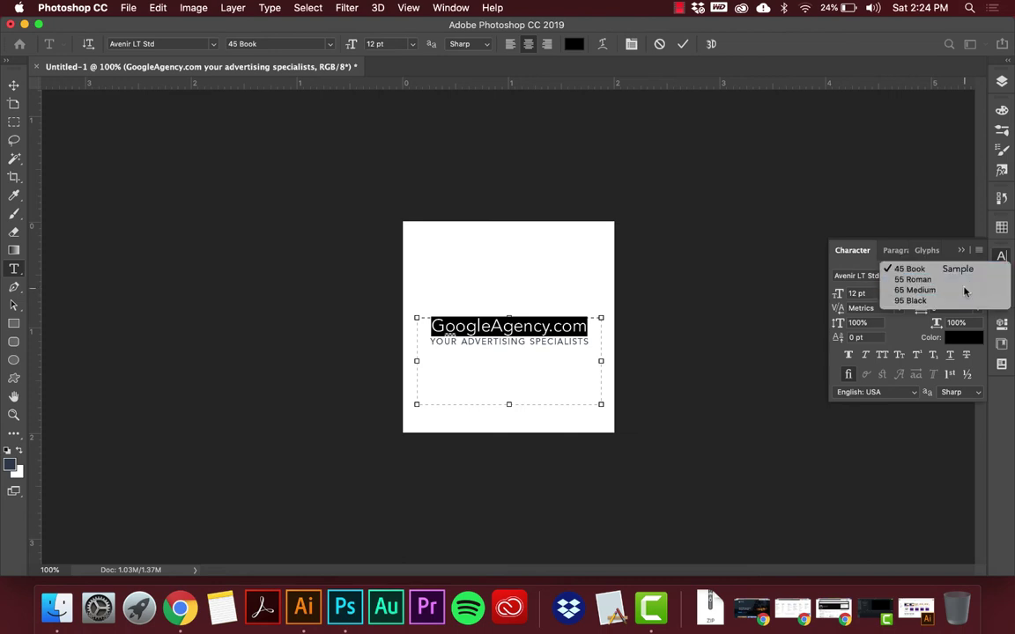
pyautogui.click(966, 291)
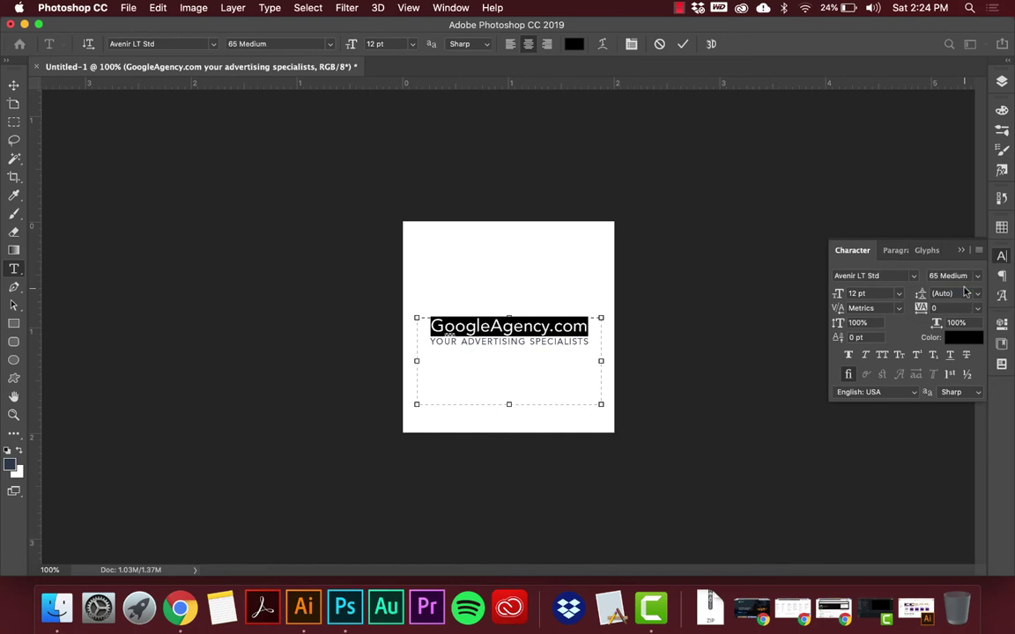
# - Recolour only the word "Google" in the company name dark red, hex b30000, and commit the text edit
pyautogui.click(520, 322)
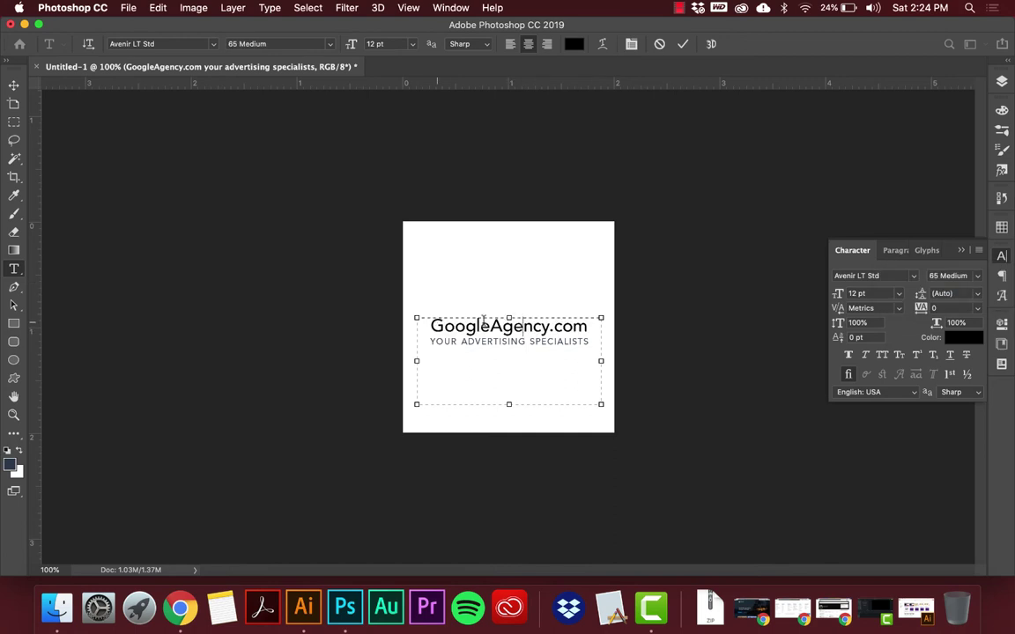
pyautogui.moveTo(430, 327); pyautogui.dragTo(586, 326)
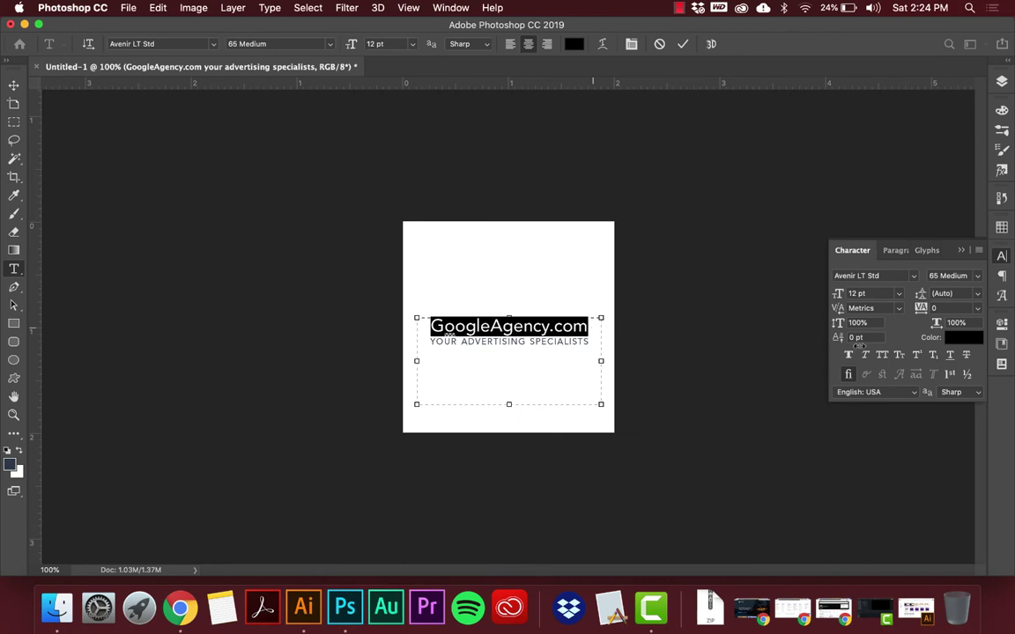
pyautogui.moveTo(465, 327); pyautogui.dragTo(489, 326)
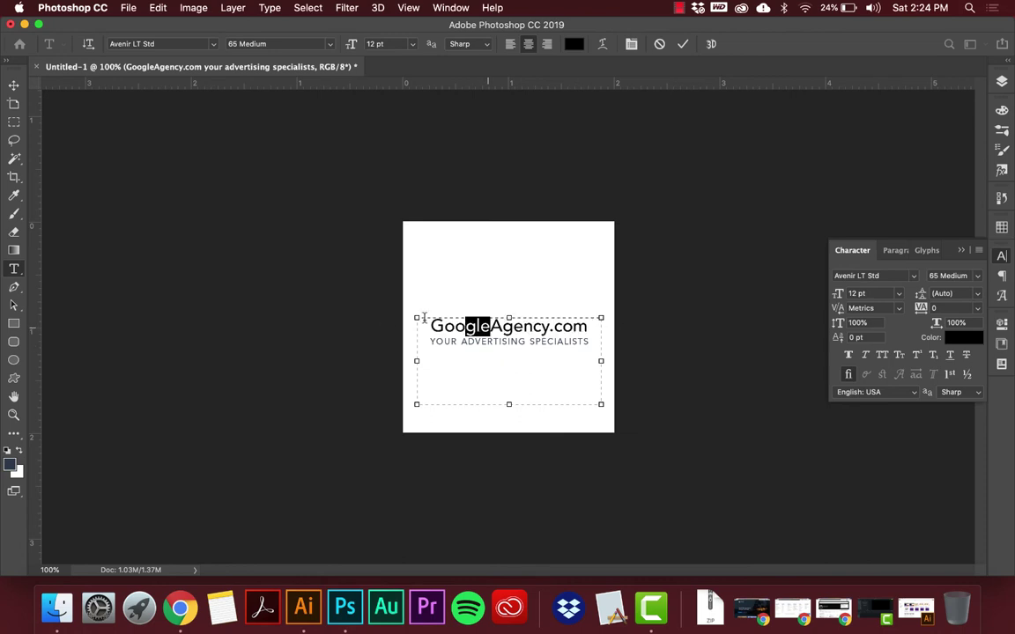
pyautogui.moveTo(423, 318); pyautogui.dragTo(484, 213)
pyautogui.click(575, 46)
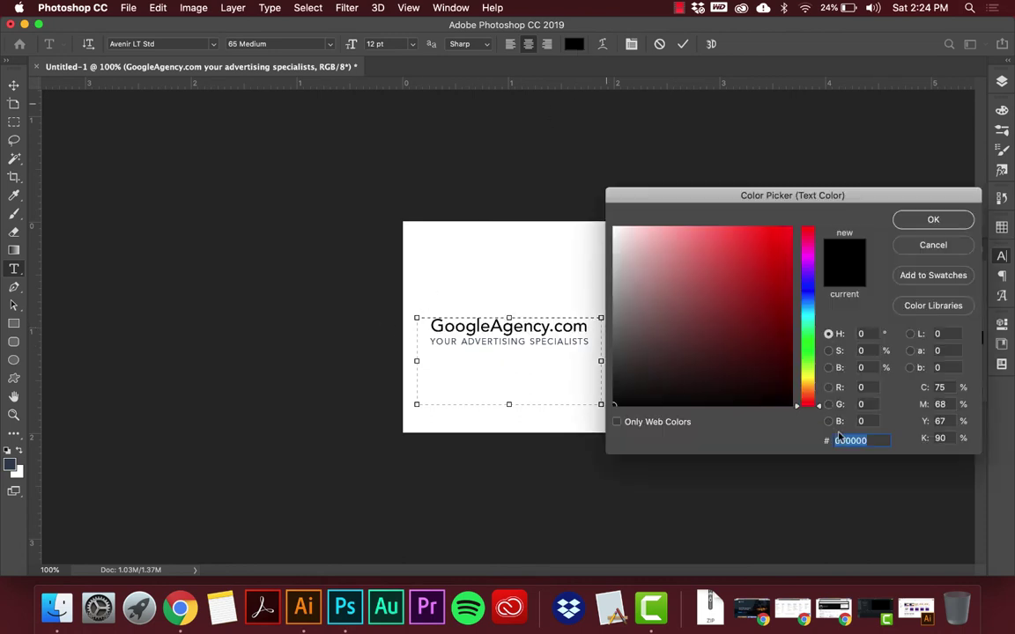
pyautogui.write('e300')
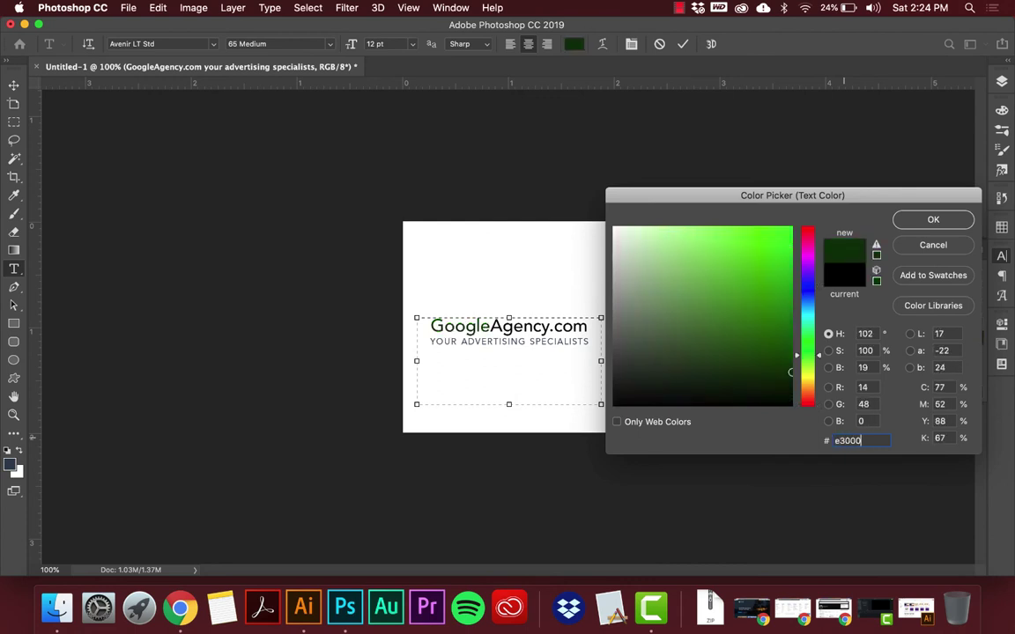
pyautogui.press('BackSpace')
pyautogui.press('BackSpace')
pyautogui.press('BackSpace')
pyautogui.press('BackSpace')
pyautogui.press('BackSpace')
pyautogui.write('300000')
pyautogui.press('Tab')
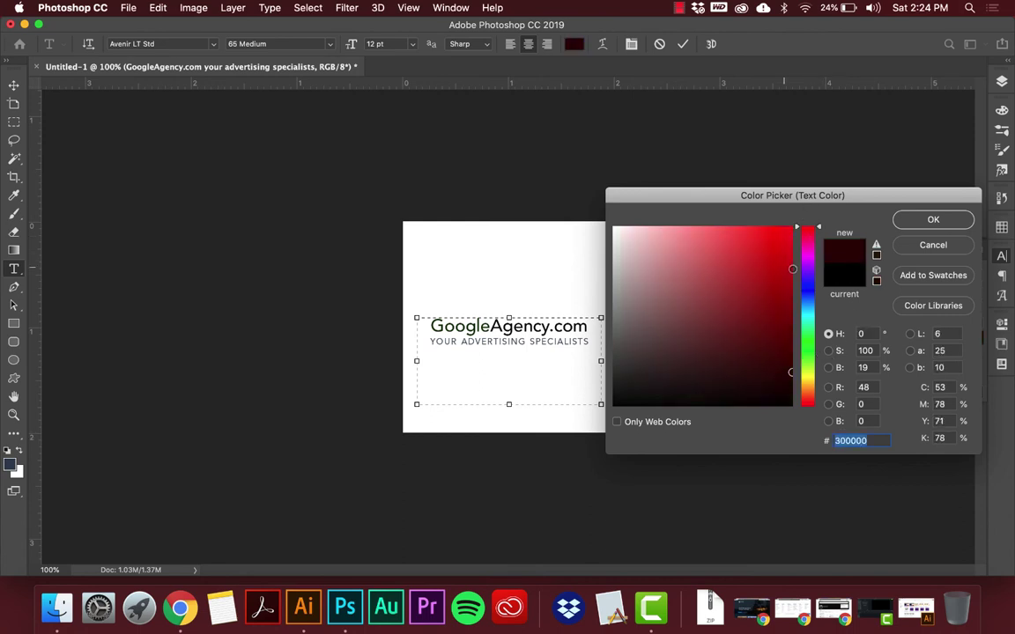
pyautogui.click(792, 269)
pyautogui.moveTo(790, 274)
pyautogui.mouseDown()
pyautogui.moveTo(808, 260)
pyautogui.moveTo(814, 281)
pyautogui.mouseUp()
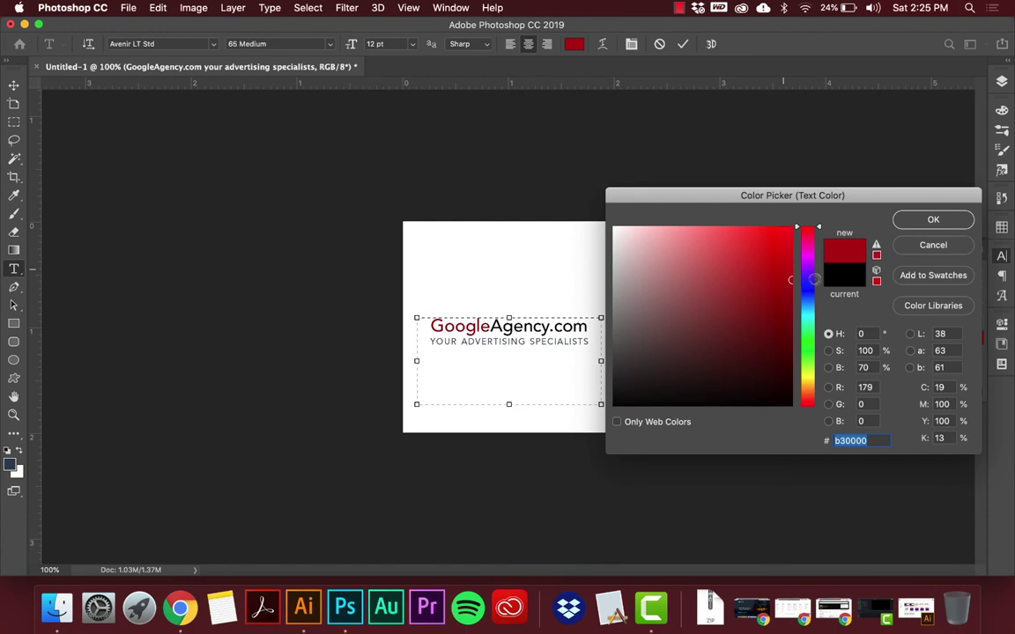
pyautogui.press('Return')
pyautogui.click(448, 328)
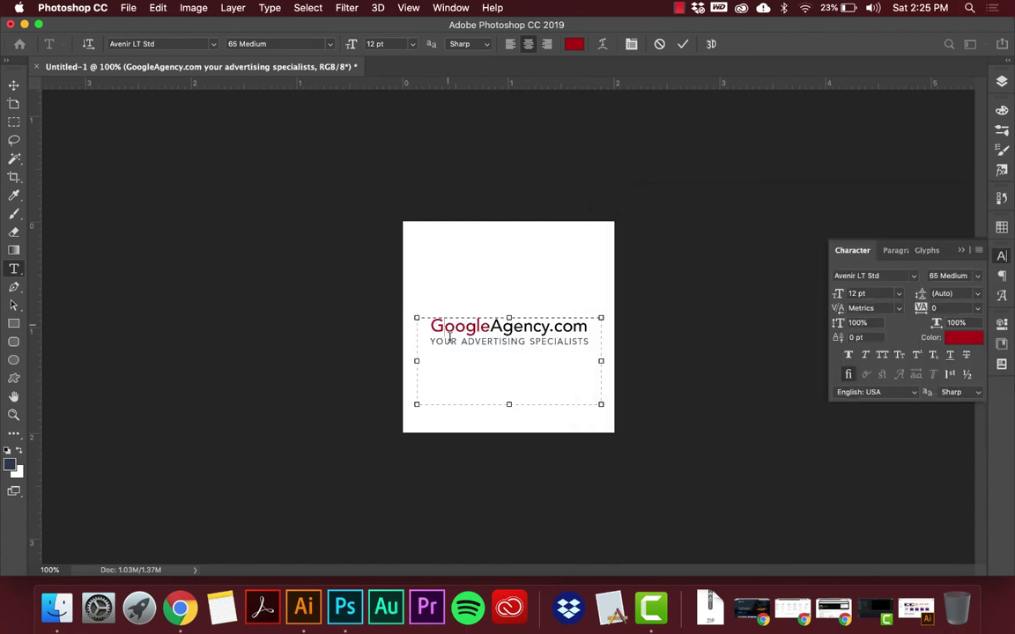
pyautogui.click(13, 85)
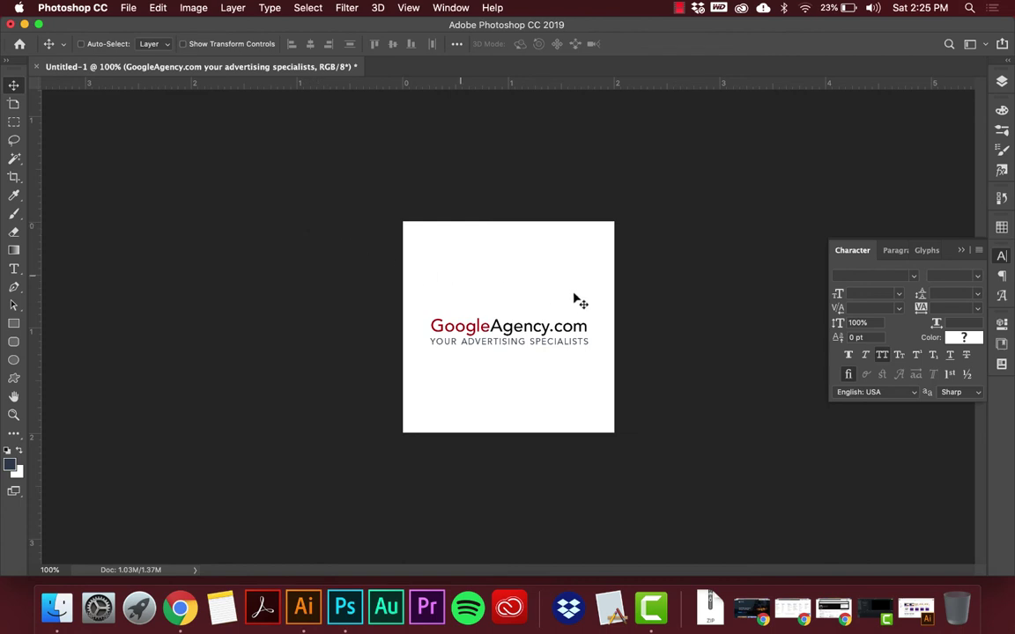
# - Examine the additional character formatting options and the available anti-aliasing methods for the text
pyautogui.click(976, 251)
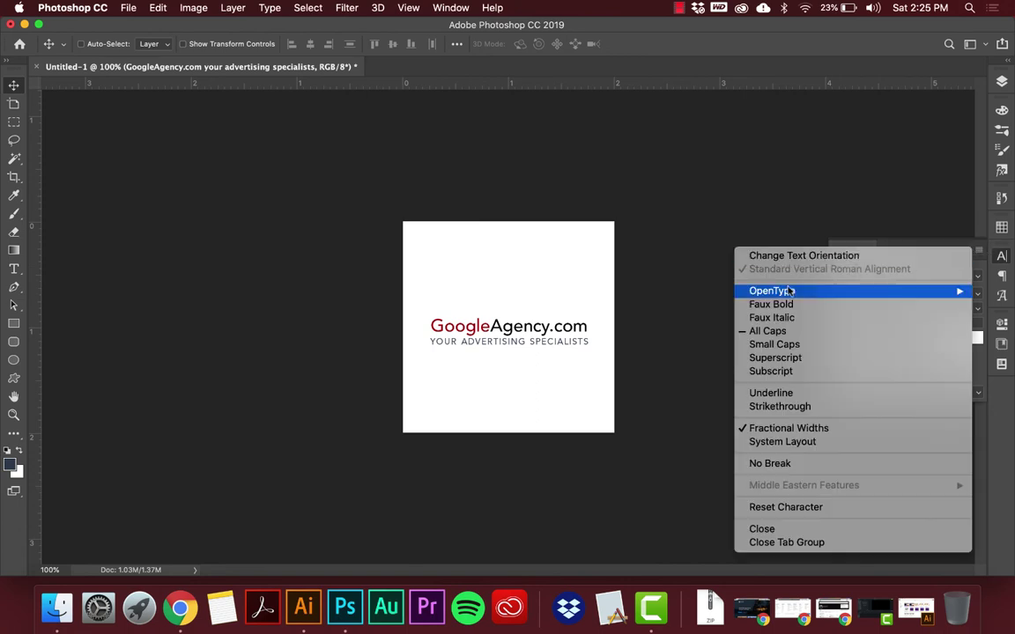
pyautogui.click(981, 264)
pyautogui.click(982, 252)
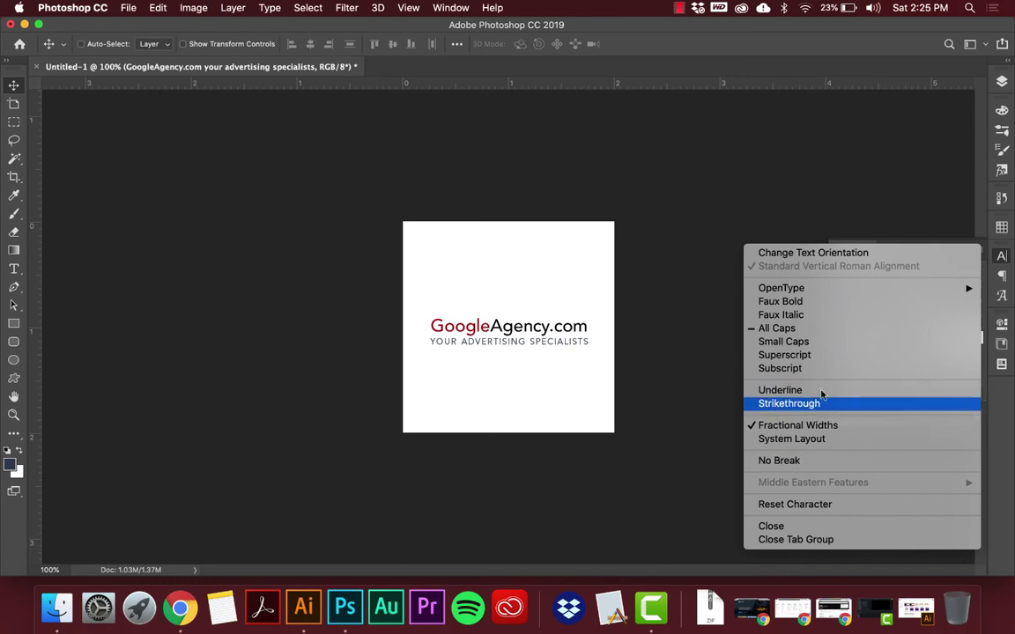
pyautogui.press('Escape')
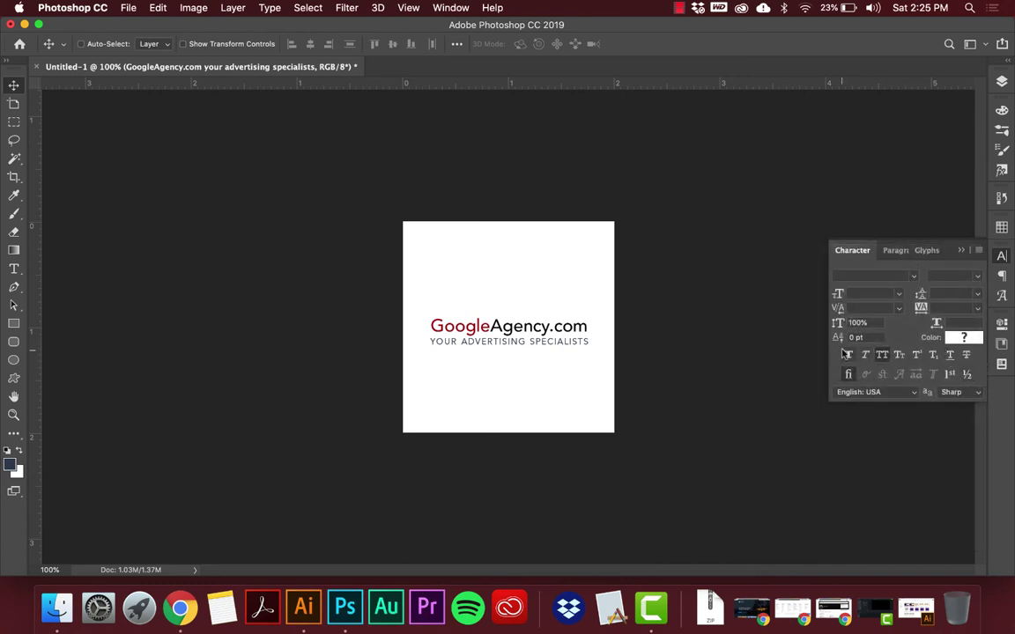
pyautogui.click(968, 392)
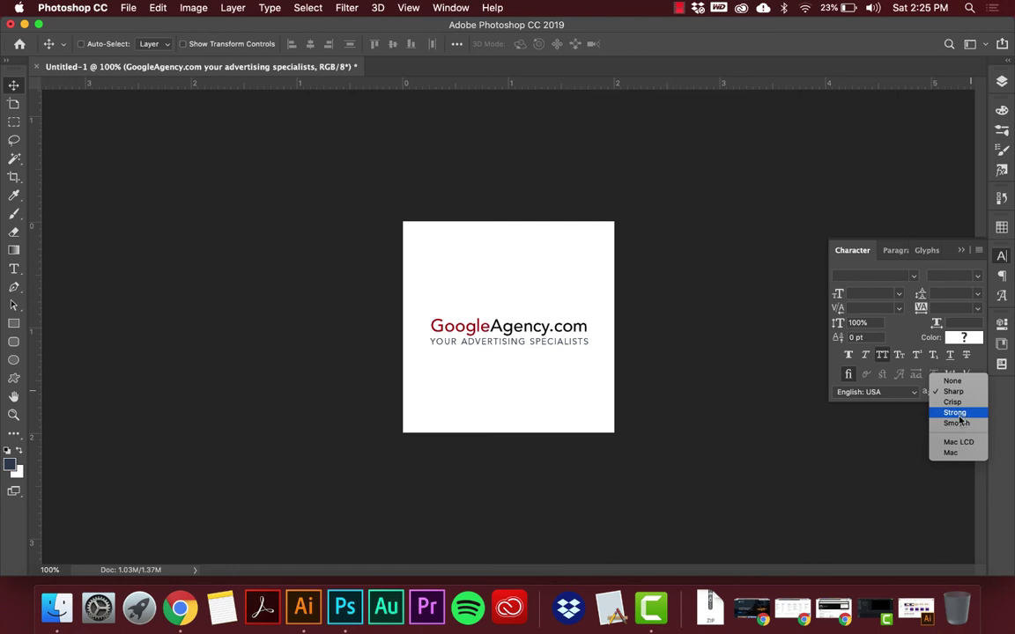
pyautogui.click(980, 365)
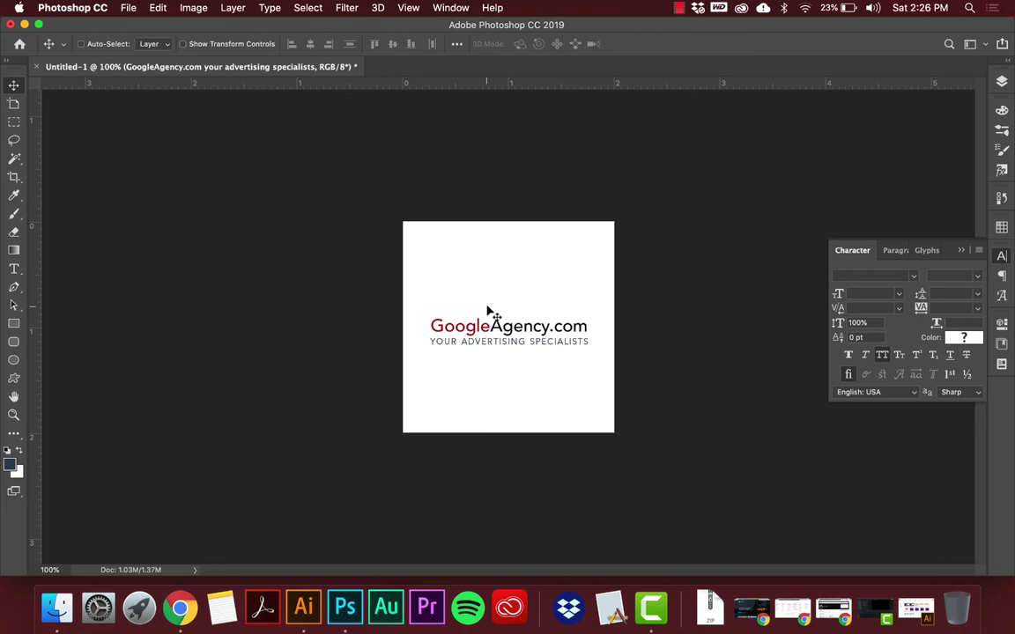
# - Select the company name and try a horizontal Arc text warp with a bend of +10%
pyautogui.press('t')
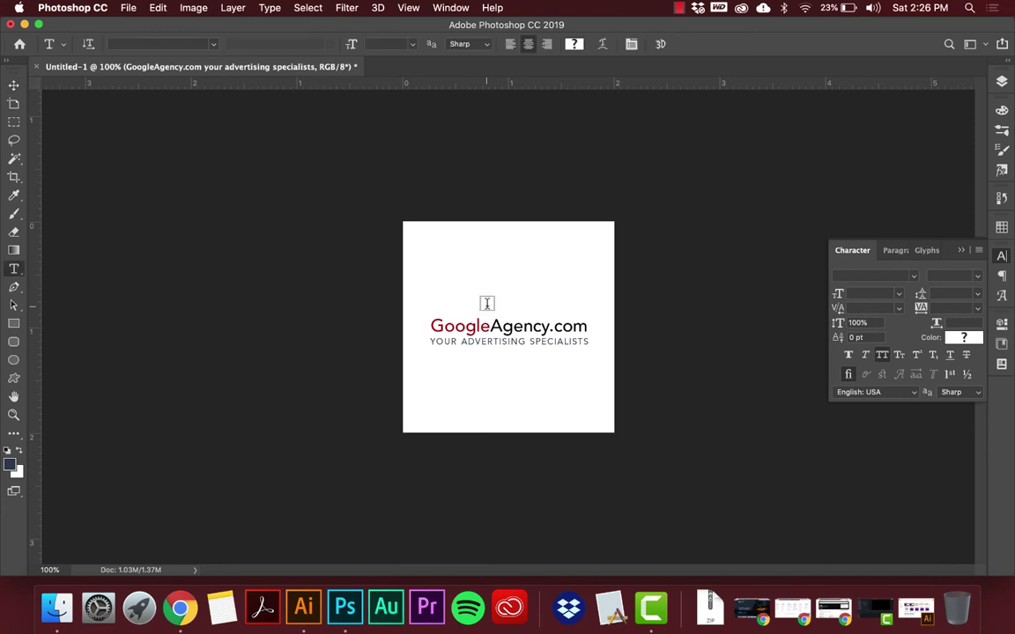
pyautogui.click(432, 319)
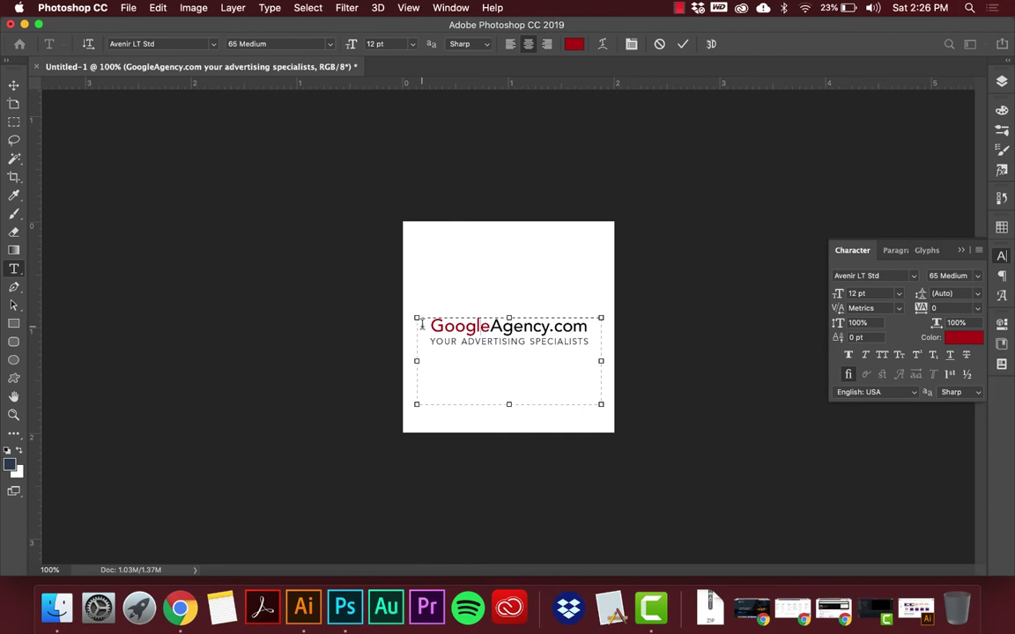
pyautogui.moveTo(428, 326); pyautogui.dragTo(588, 322)
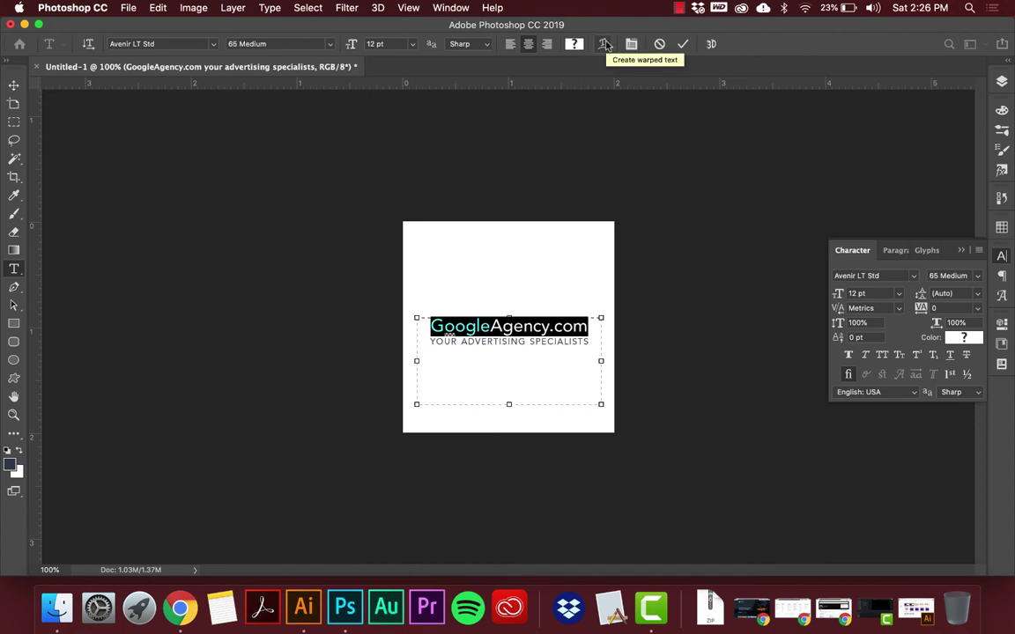
pyautogui.click(604, 44)
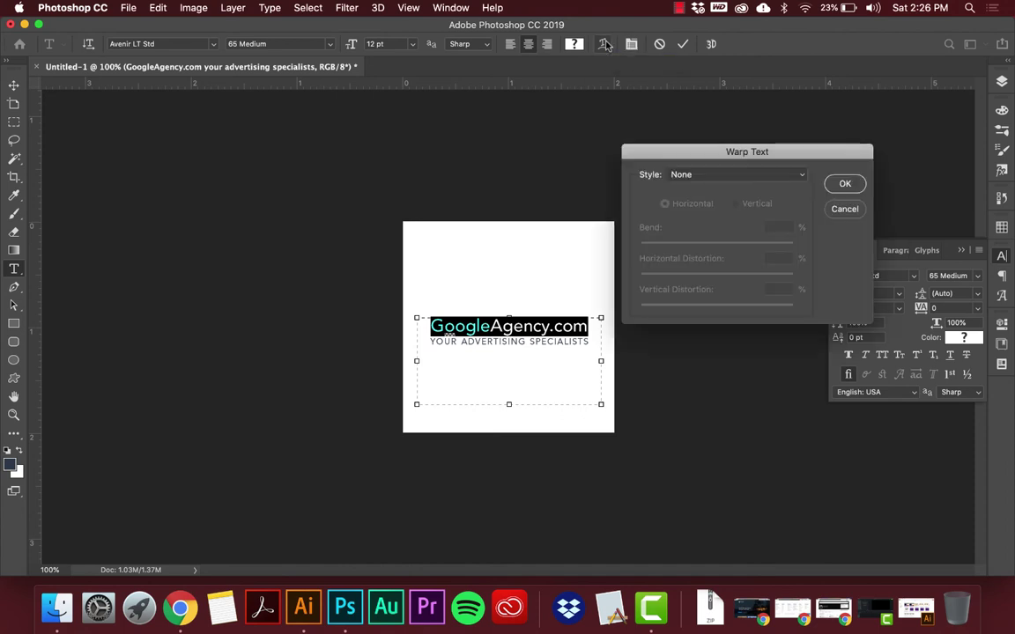
pyautogui.click(692, 175)
pyautogui.click(692, 196)
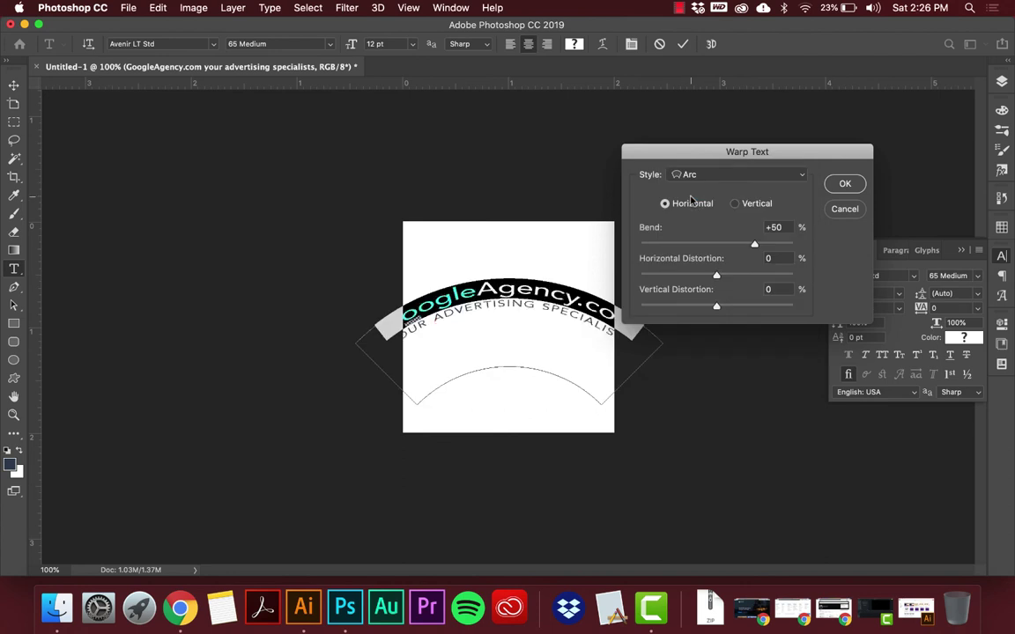
pyautogui.moveTo(754, 244); pyautogui.dragTo(724, 248)
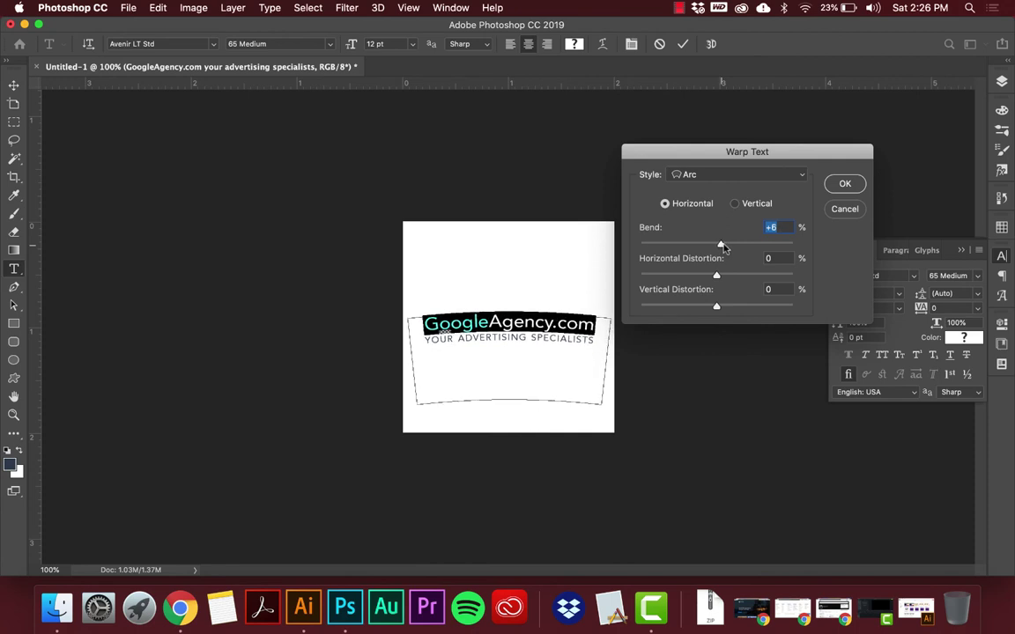
pyautogui.moveTo(724, 247); pyautogui.dragTo(724, 246)
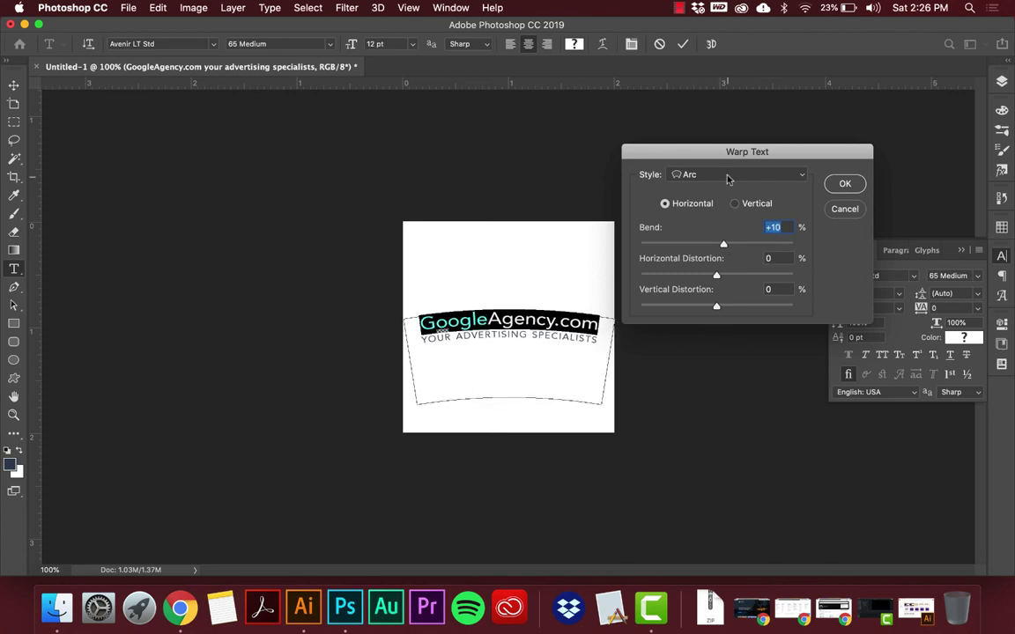
# - Try the Arc Lower warp style, switch back to Arc, and cancel the text warp
pyautogui.click(727, 175)
pyautogui.click(728, 186)
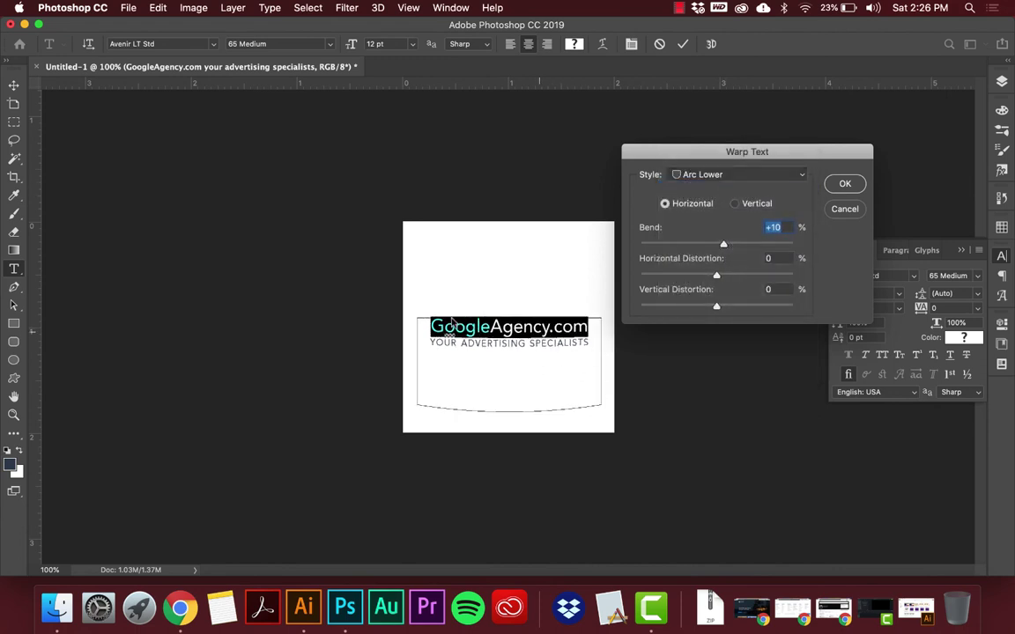
pyautogui.click(724, 247)
pyautogui.click(707, 173)
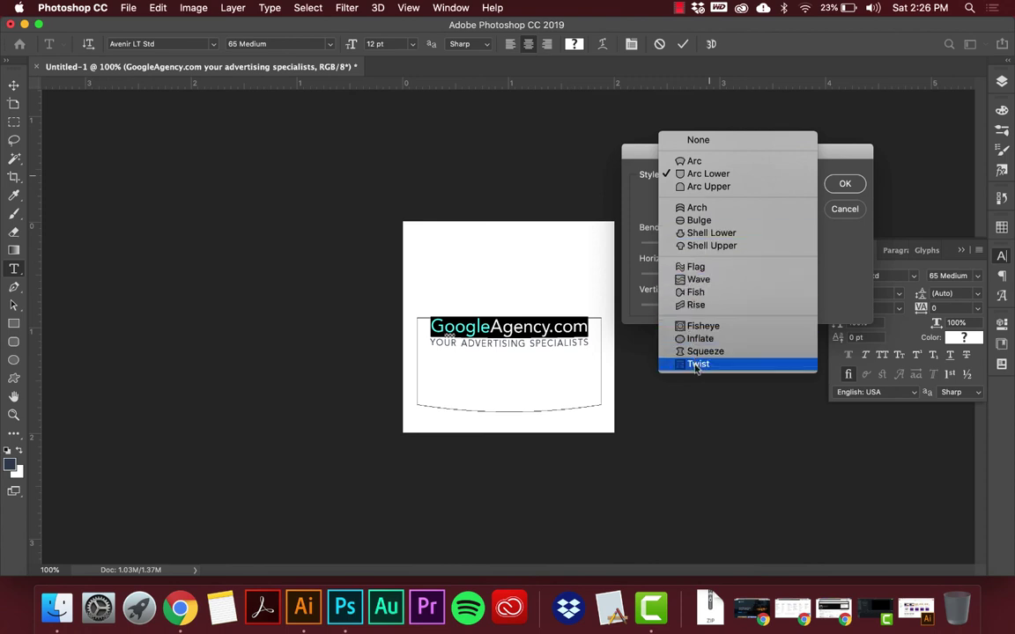
pyautogui.click(693, 162)
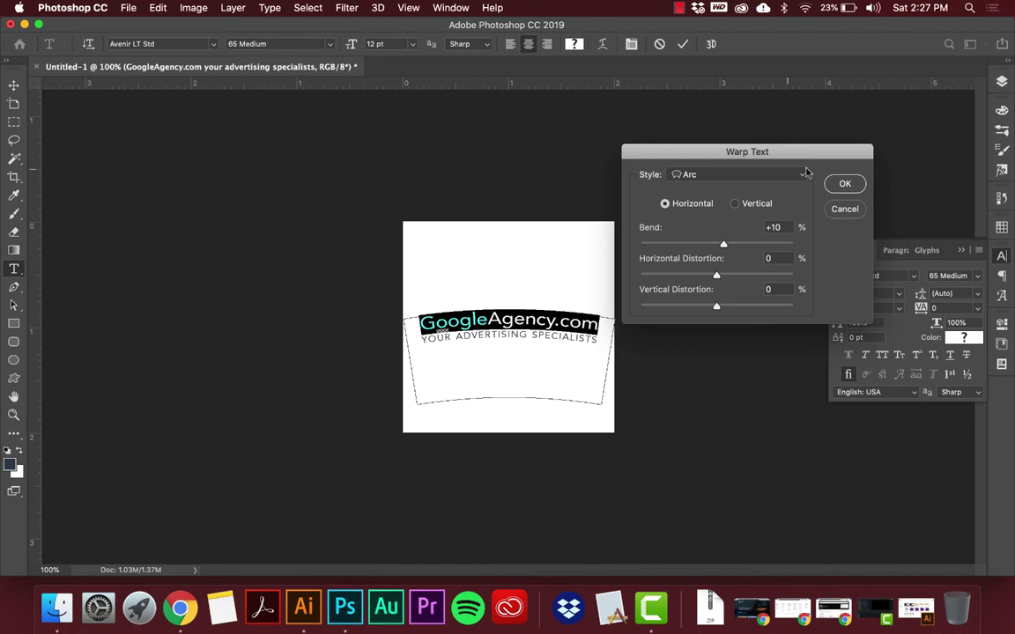
pyautogui.click(844, 212)
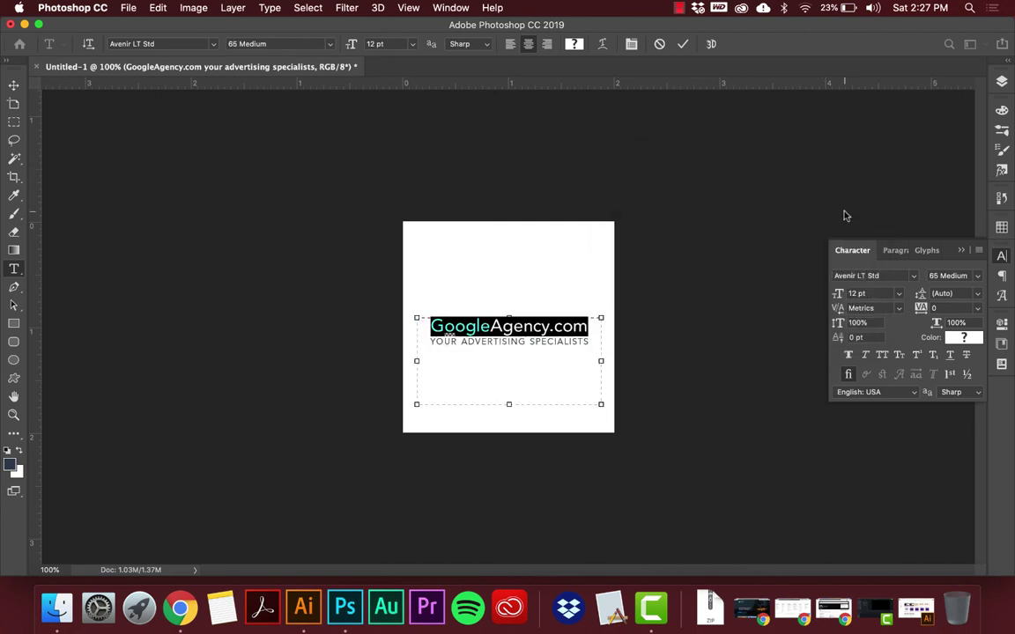
# - Draw a circular path about 457 px in diameter around the company name and tagline using the Ellipse tool in Path mode
pyautogui.click(13, 359)
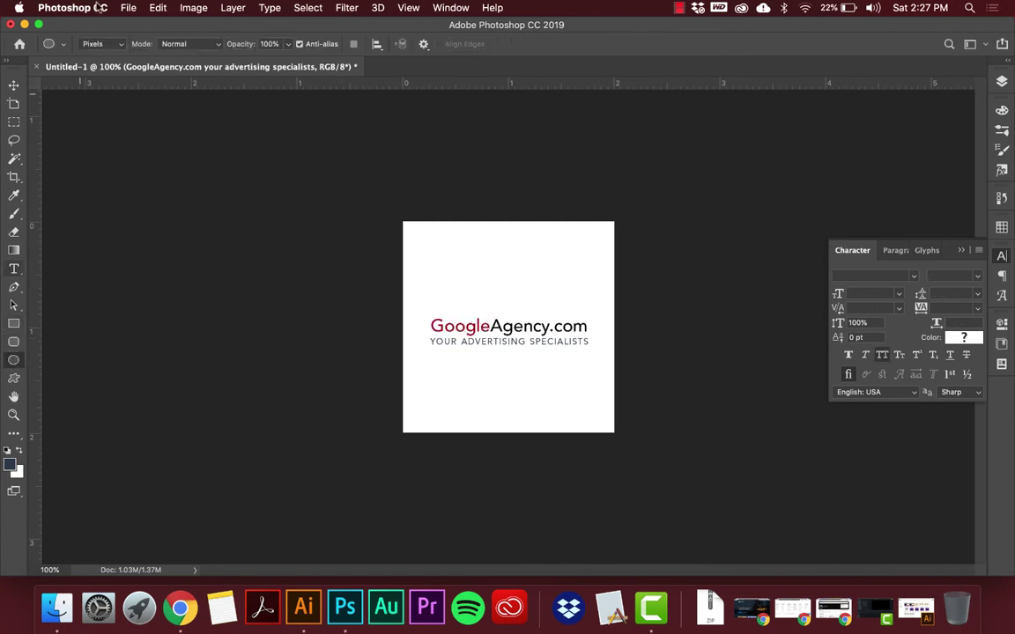
pyautogui.click(94, 43)
pyautogui.click(93, 33)
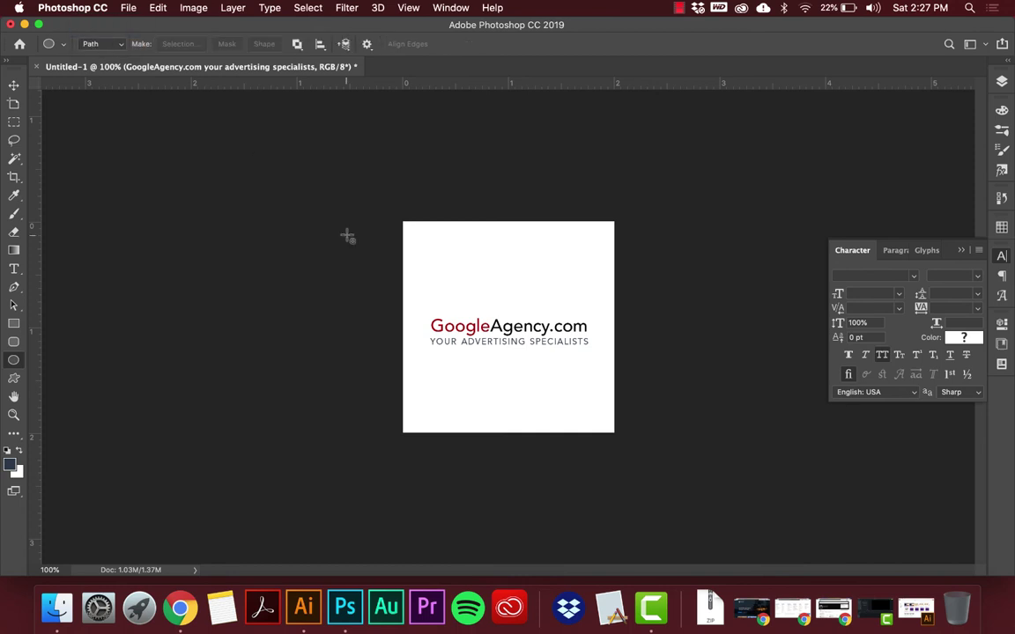
pyautogui.moveTo(426, 263); pyautogui.dragTo(588, 438)
pyautogui.press('v')
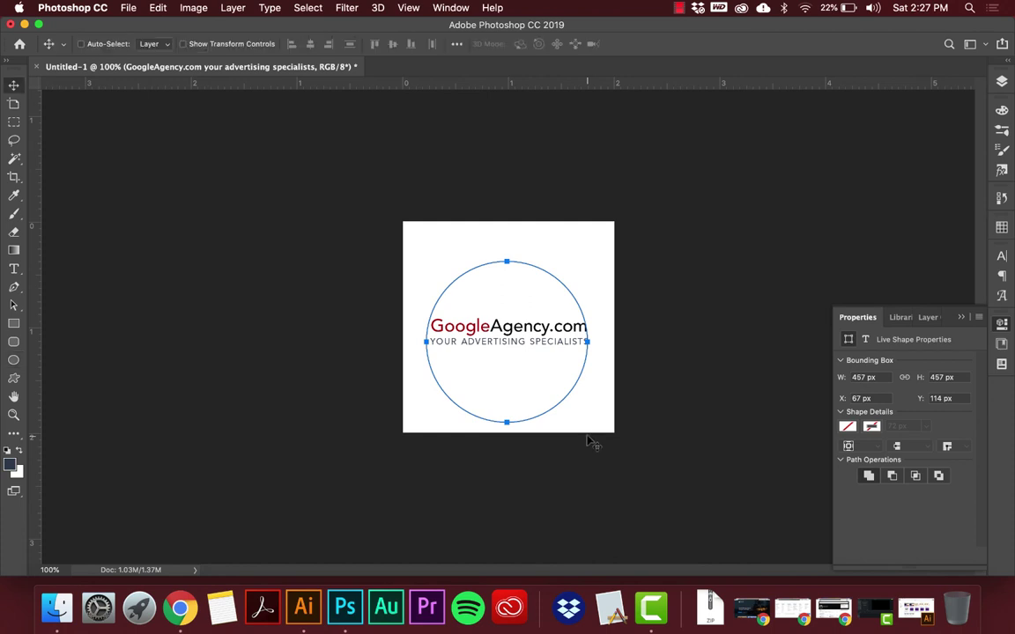
# - Add a new empty layer above the logo text and reposition the circular path so it is centred around the logo
pyautogui.press('F7')
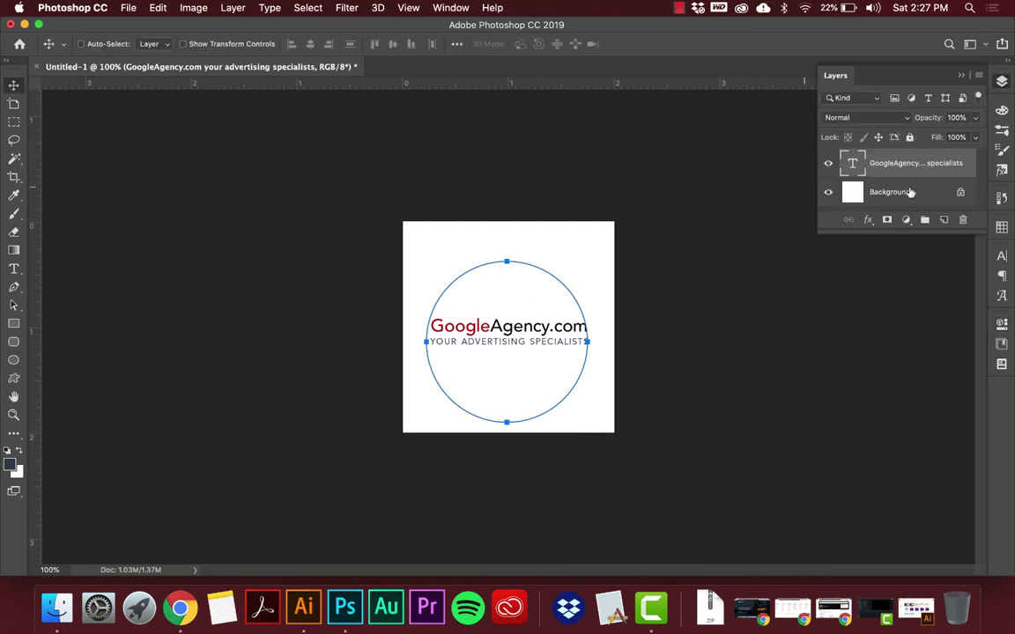
pyautogui.press('super+shift+alt+n')
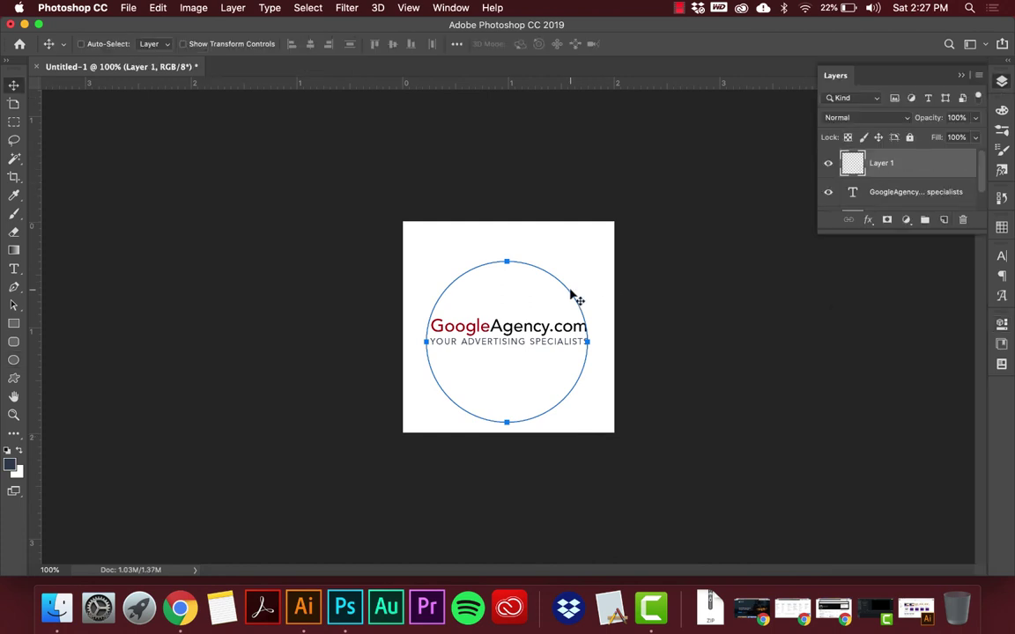
pyautogui.click(14, 359)
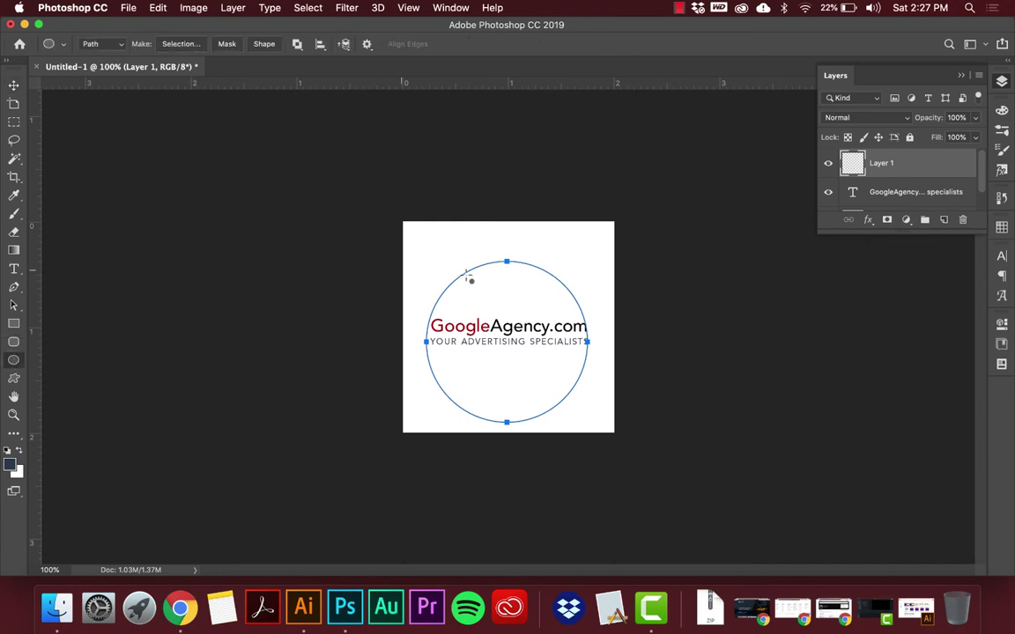
pyautogui.moveTo(468, 275); pyautogui.dragTo(471, 264)
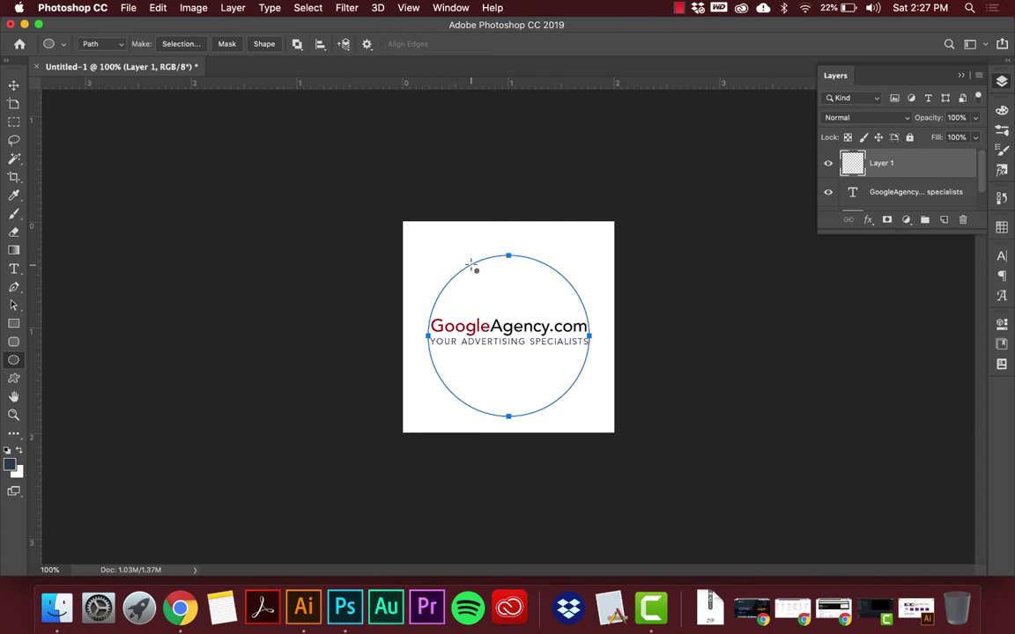
# - Add the text "google advertising certified partner" along the circular path, starting from its uppermost point
pyautogui.press('t')
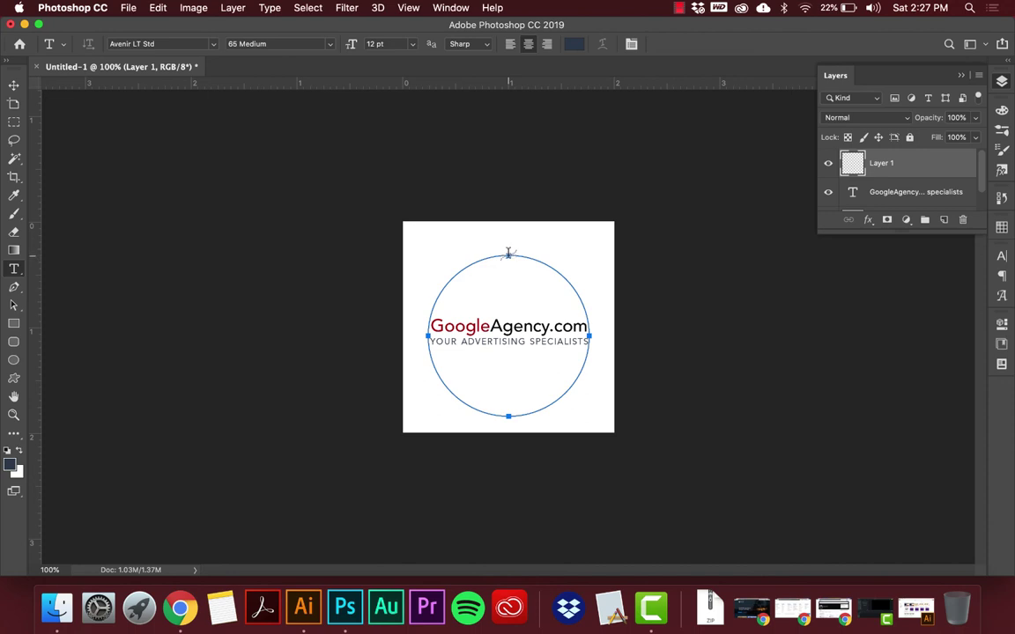
pyautogui.click(508, 254)
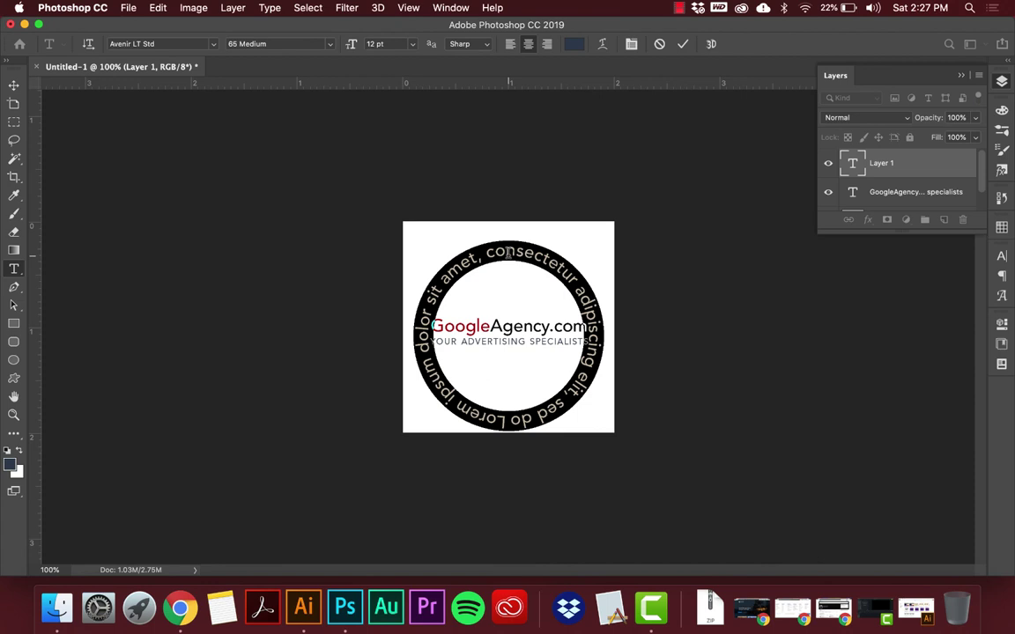
pyautogui.write('google a')
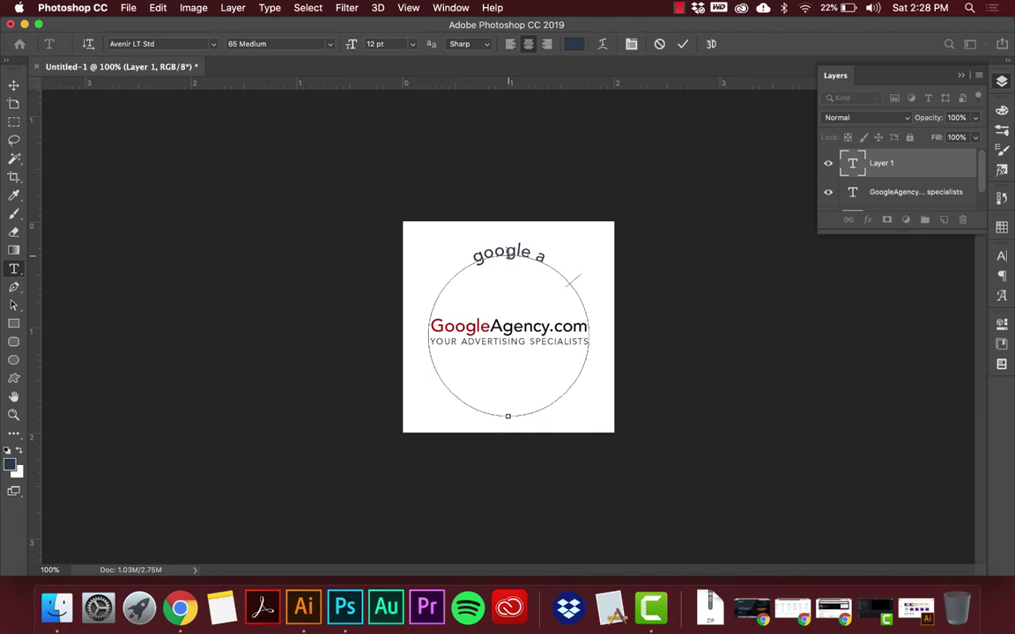
pyautogui.write('dvertising')
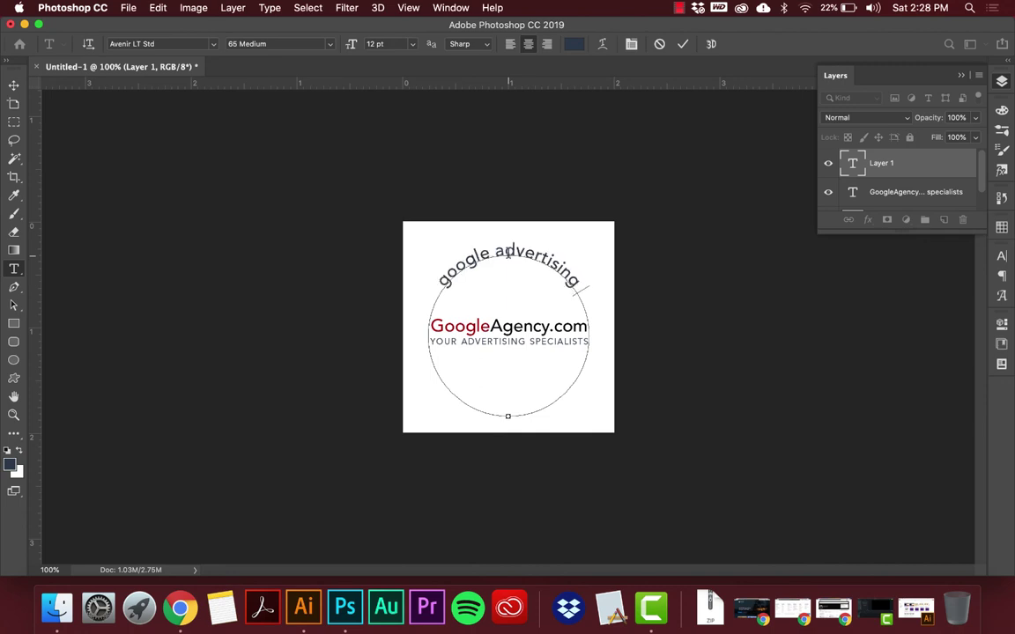
pyautogui.write(' c')
pyautogui.write('o')
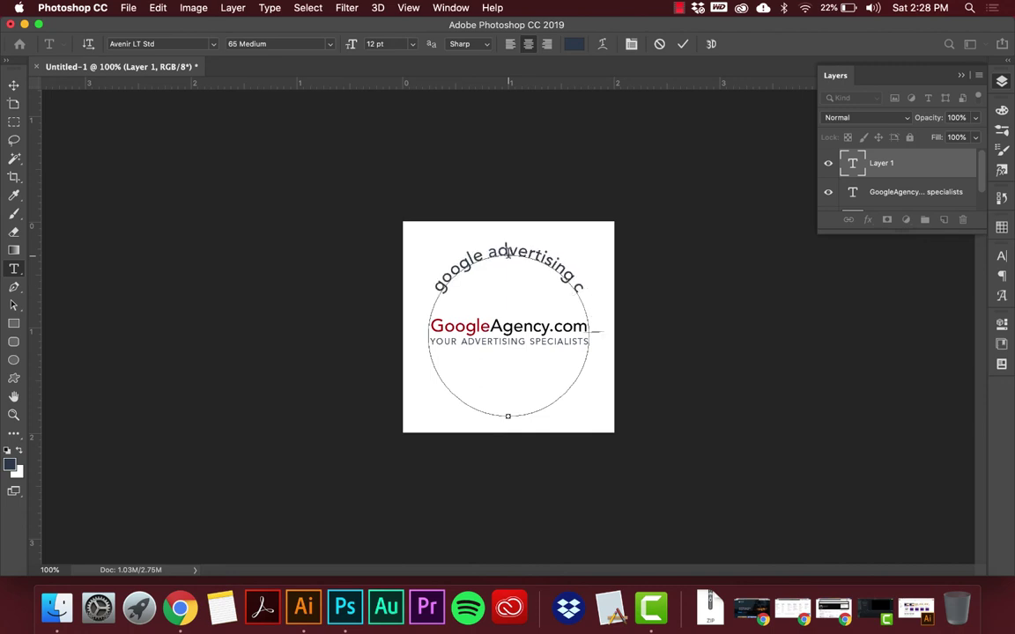
pyautogui.write('rtified partner')
# - Select all the circular text, try font sizes up to 19 pt, and reduce the size to 6 pt
pyautogui.press('super+a')
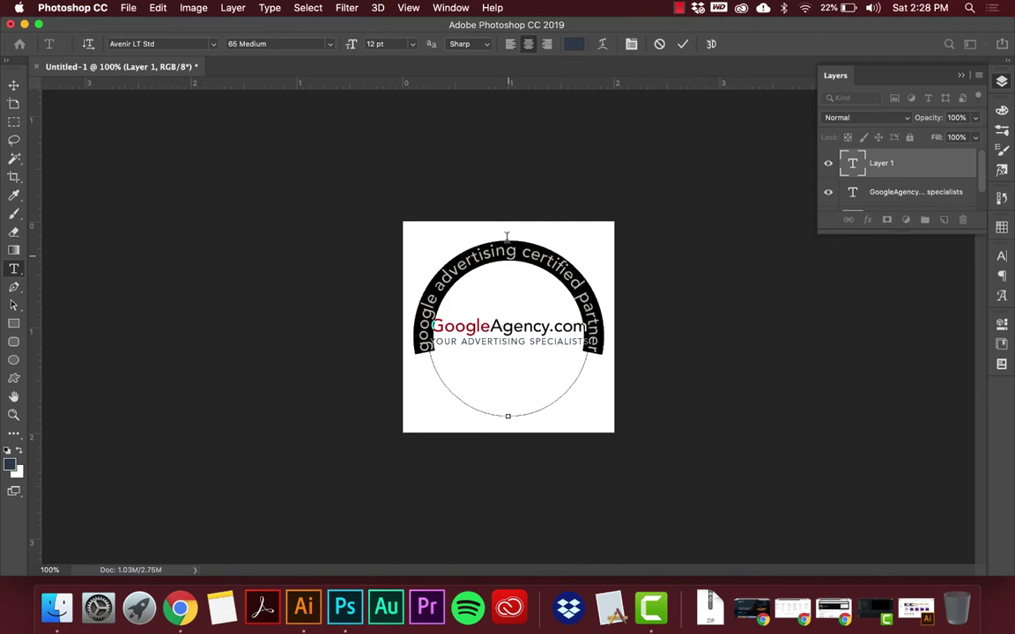
pyautogui.click(381, 43)
pyautogui.press('Up')
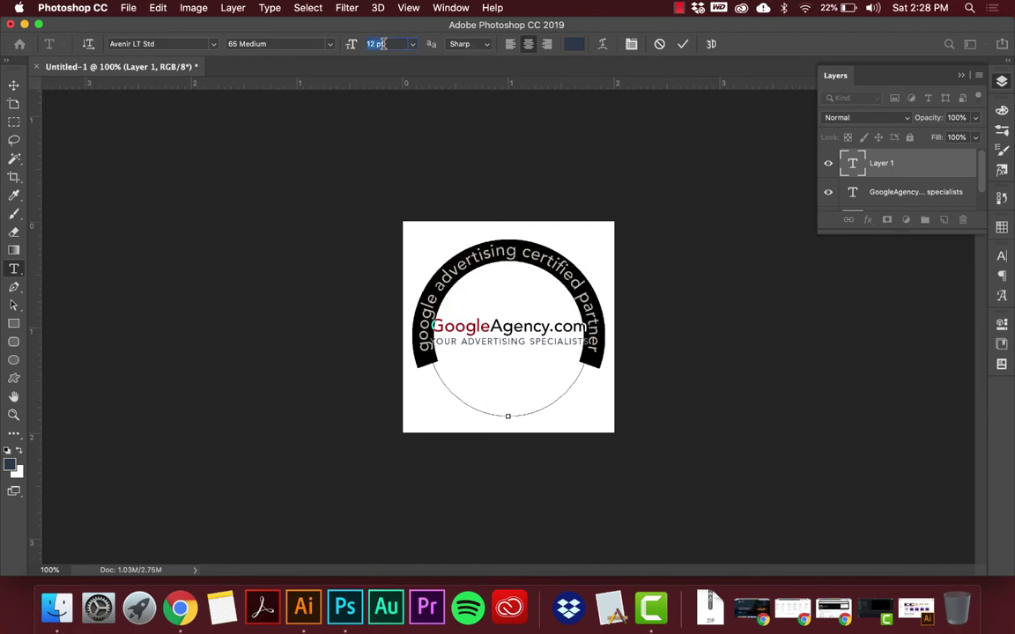
pyautogui.press('Up')
pyautogui.press('Up')
pyautogui.click(1001, 255)
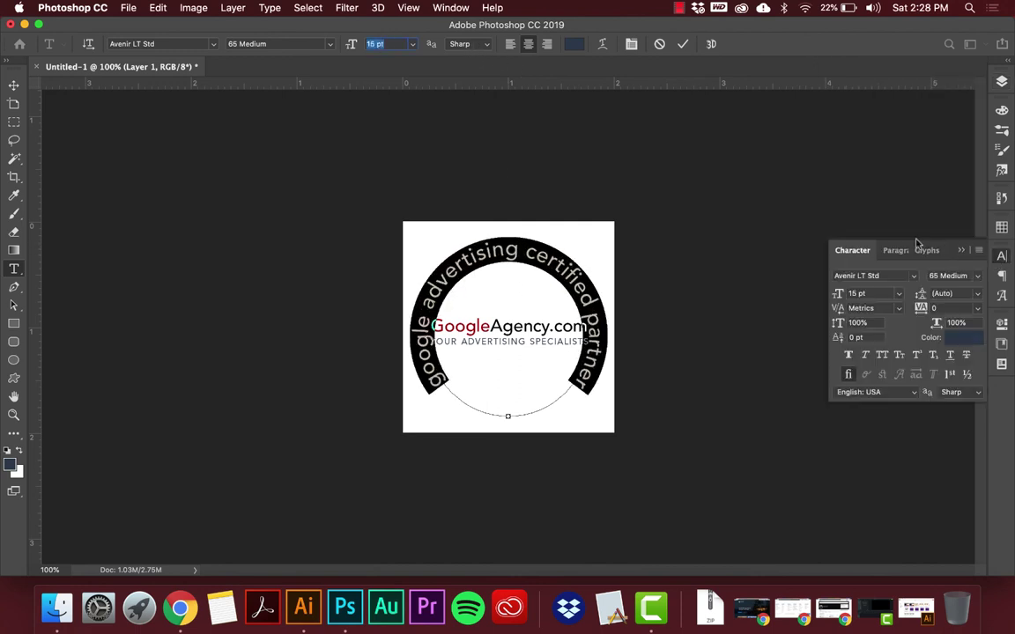
pyautogui.click(874, 293)
pyautogui.press('Up')
pyautogui.press('Up')
pyautogui.press('Up')
pyautogui.press('Up')
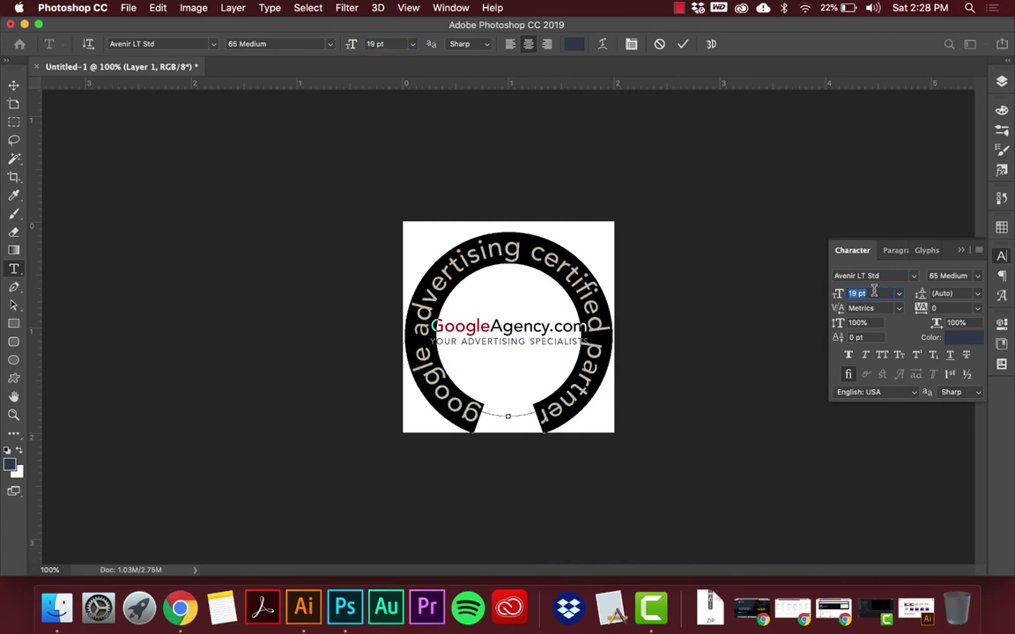
pyautogui.press('Down')
pyautogui.press('Down')
pyautogui.press('Down')
pyautogui.press('Down')
pyautogui.press('Down')
pyautogui.press('Down')
pyautogui.press('Down')
pyautogui.press('Down')
pyautogui.press('Down')
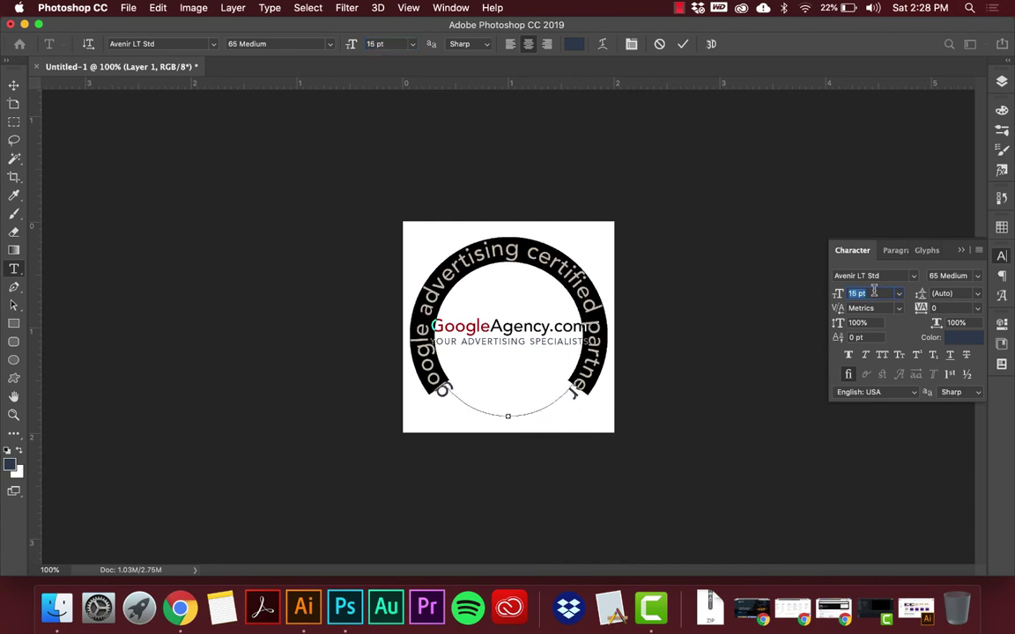
pyautogui.press('Down')
pyautogui.press('Down')
pyautogui.press('Down')
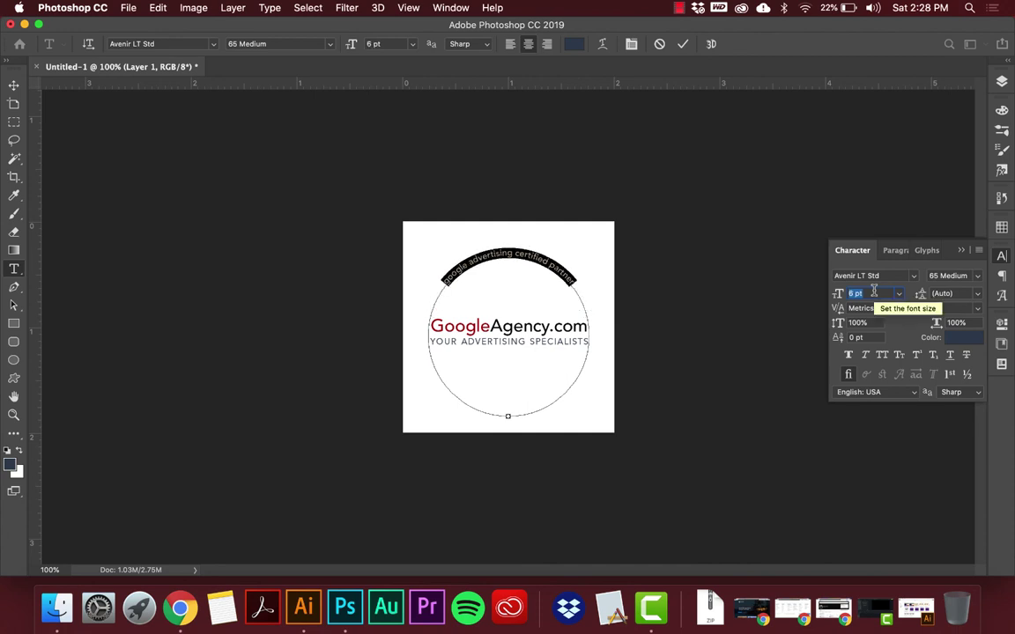
# - Set the circular text's tracking to 1140 to spread it around the whole circle, and commit the text
pyautogui.click(976, 307)
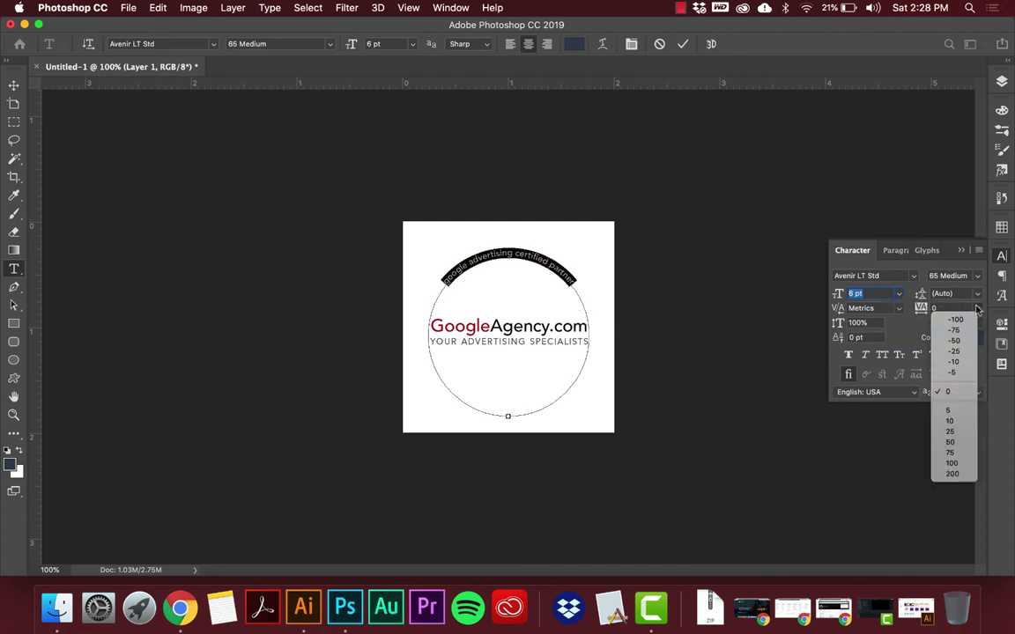
pyautogui.click(942, 474)
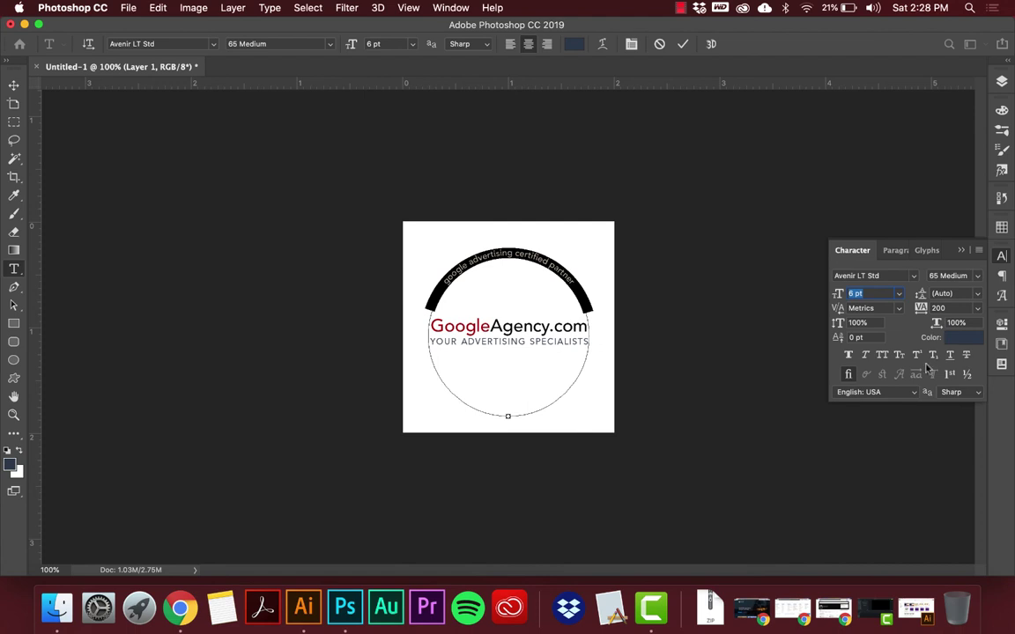
pyautogui.doubleClick(945, 306)
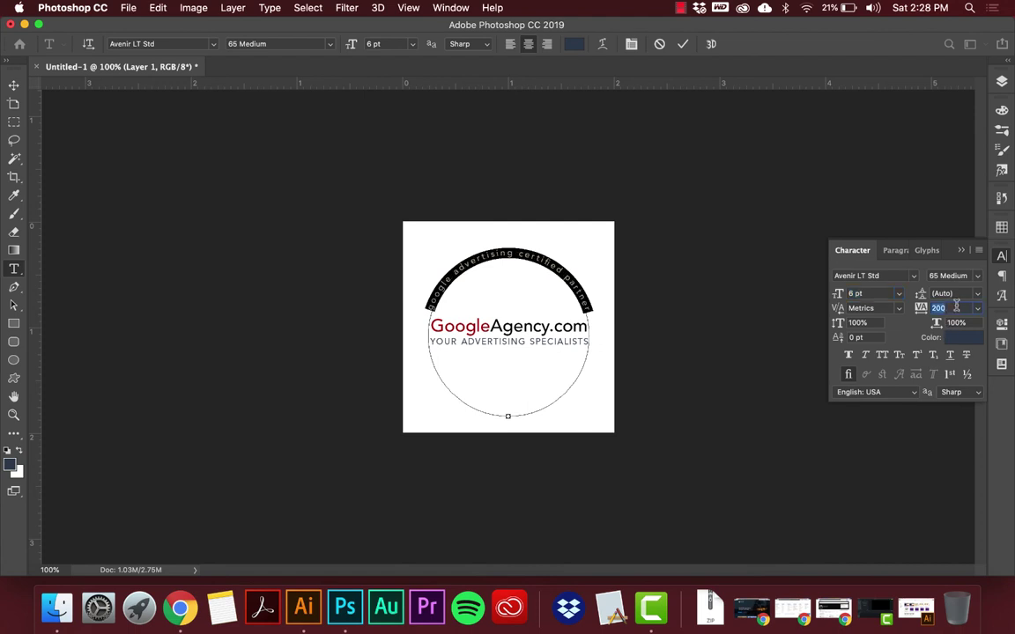
pyautogui.hotkey('shift', 'Up')
pyautogui.hotkey('shift', 'Up')
pyautogui.hotkey('shift', 'Up')
pyautogui.hotkey('shift', 'Up')
pyautogui.hotkey('shift', 'Up')
pyautogui.hotkey('shift', 'Up')
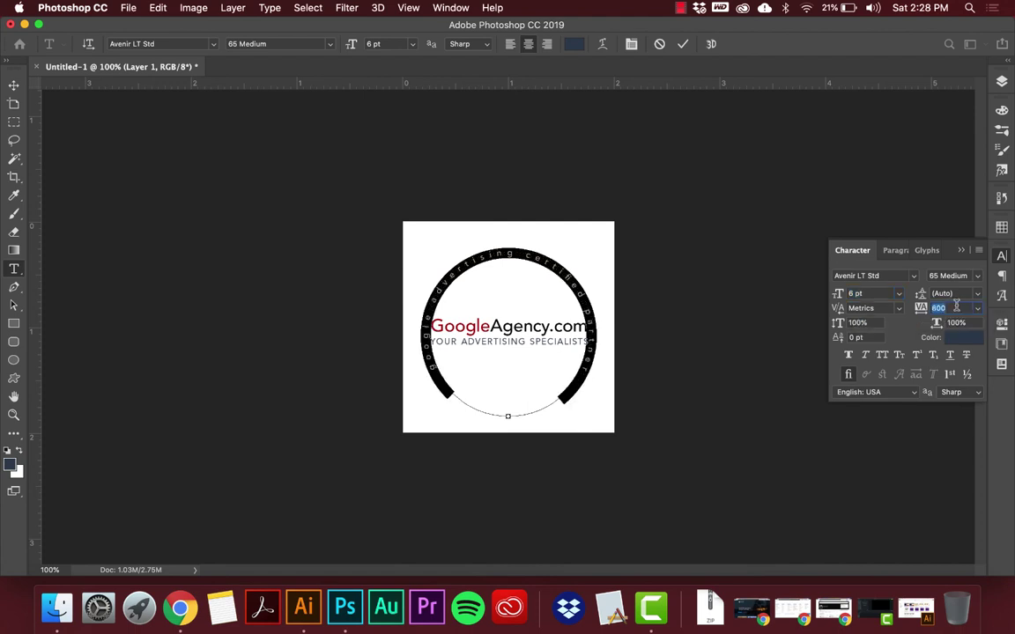
pyautogui.hotkey('shift', 'Up')
pyautogui.hotkey('shift', 'Up')
pyautogui.hotkey('shift', 'Up')
pyautogui.hotkey('shift', 'Up')
pyautogui.press('Down')
pyautogui.press('Down')
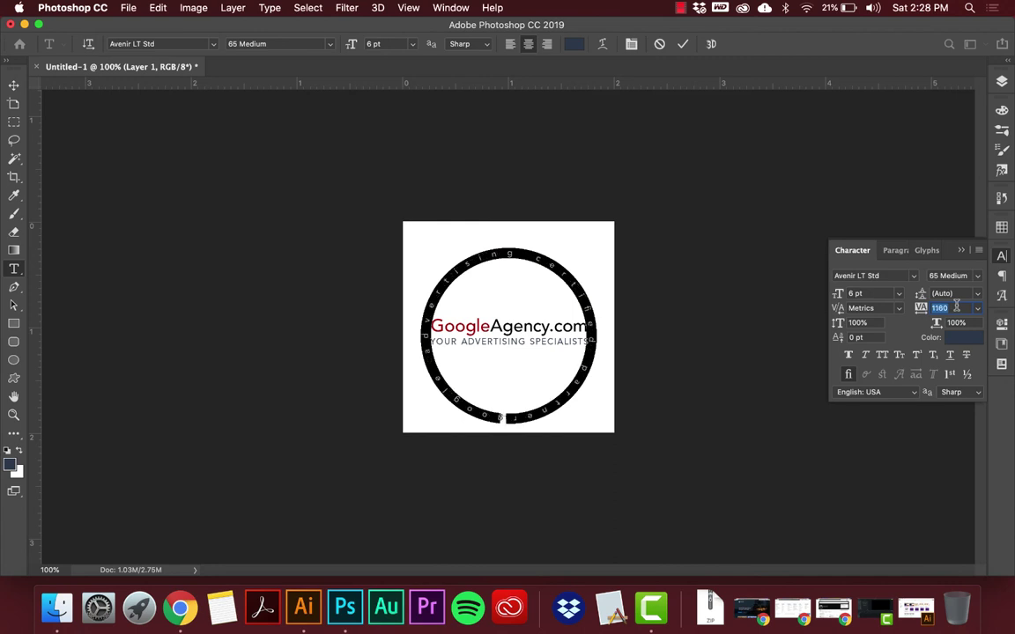
pyautogui.press('Up')
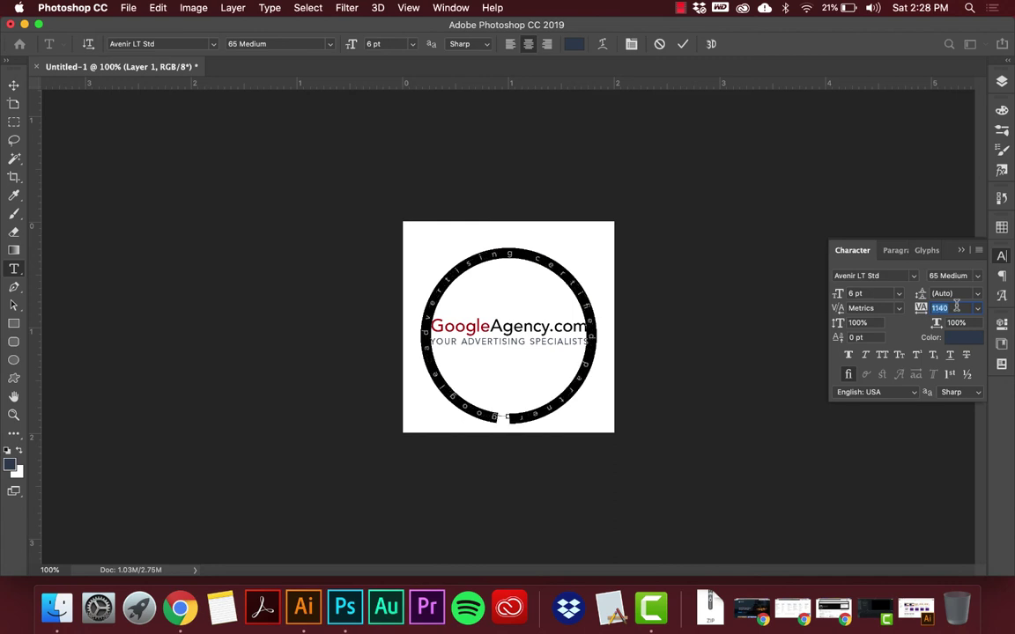
pyautogui.click(14, 85)
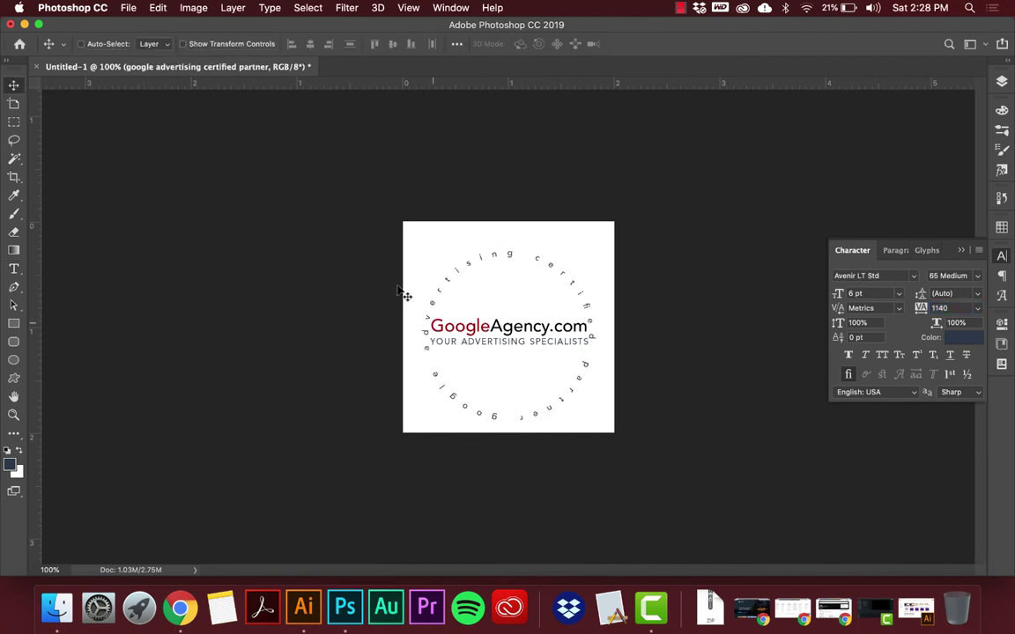
# - Draw a U-shaped curve about 561 px wide and 217 px high above the company name with the Pen tool
pyautogui.click(13, 323)
pyautogui.click(15, 378)
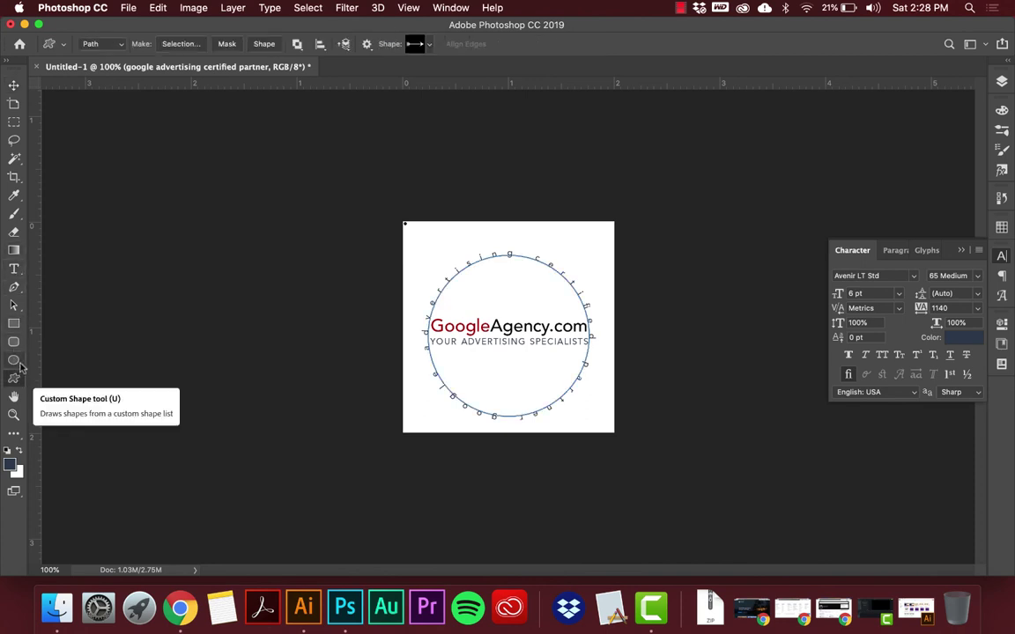
pyautogui.click(15, 285)
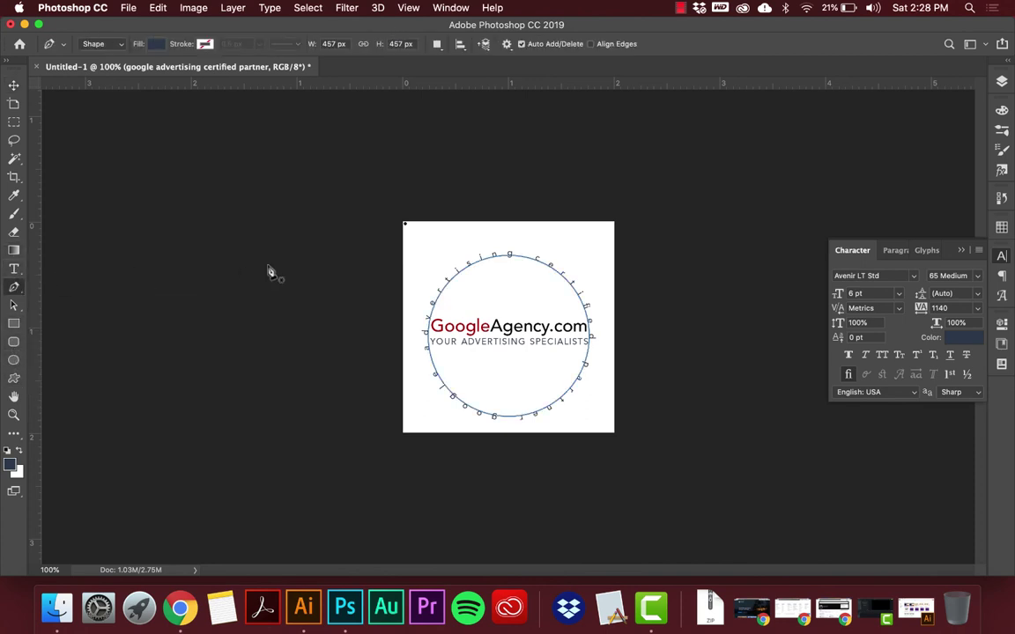
pyautogui.click(410, 231)
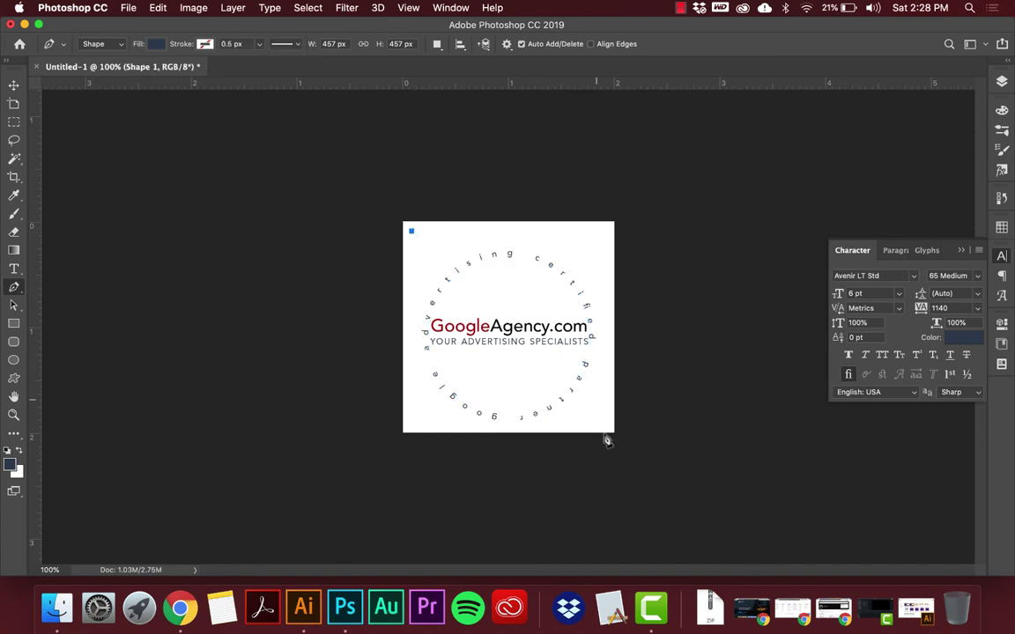
pyautogui.click(507, 306)
pyautogui.moveTo(509, 308); pyautogui.dragTo(577, 306)
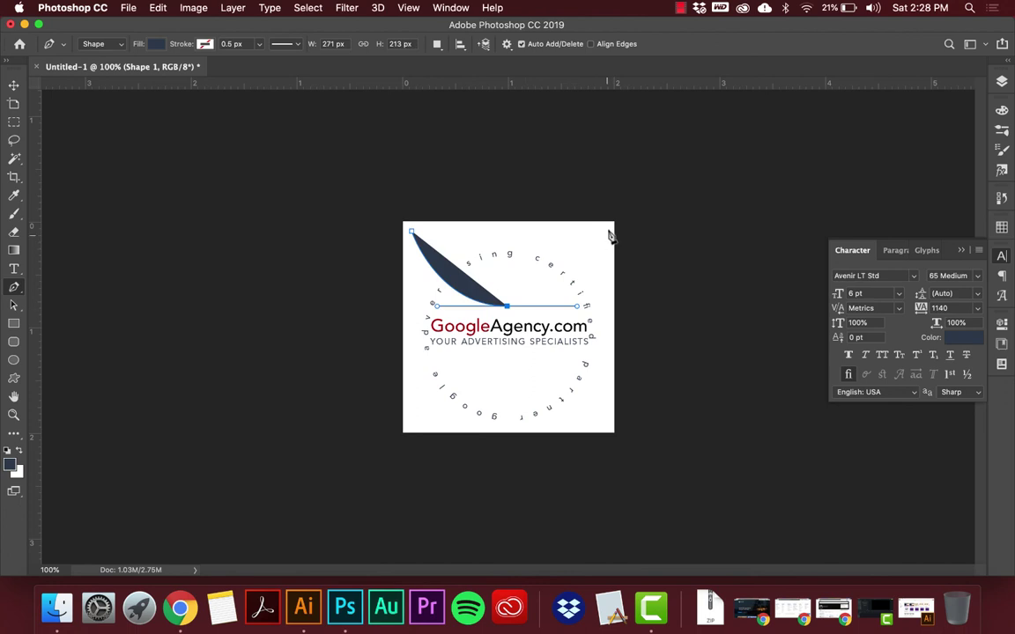
pyautogui.click(609, 231)
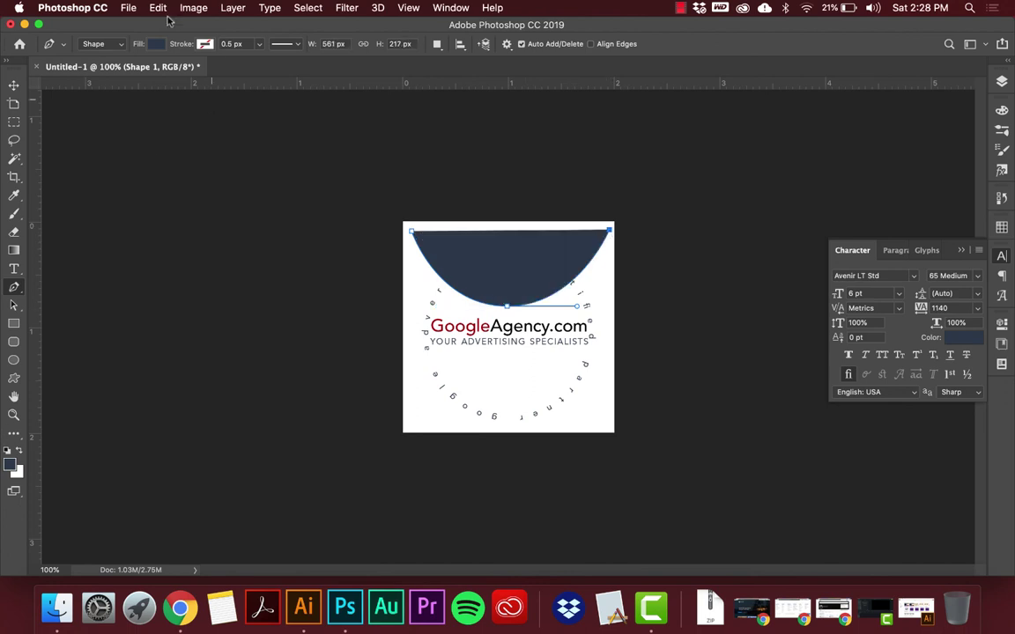
# - Remove the fill from the pen-drawn curve shape, leaving only its path
pyautogui.click(152, 43)
pyautogui.click(97, 70)
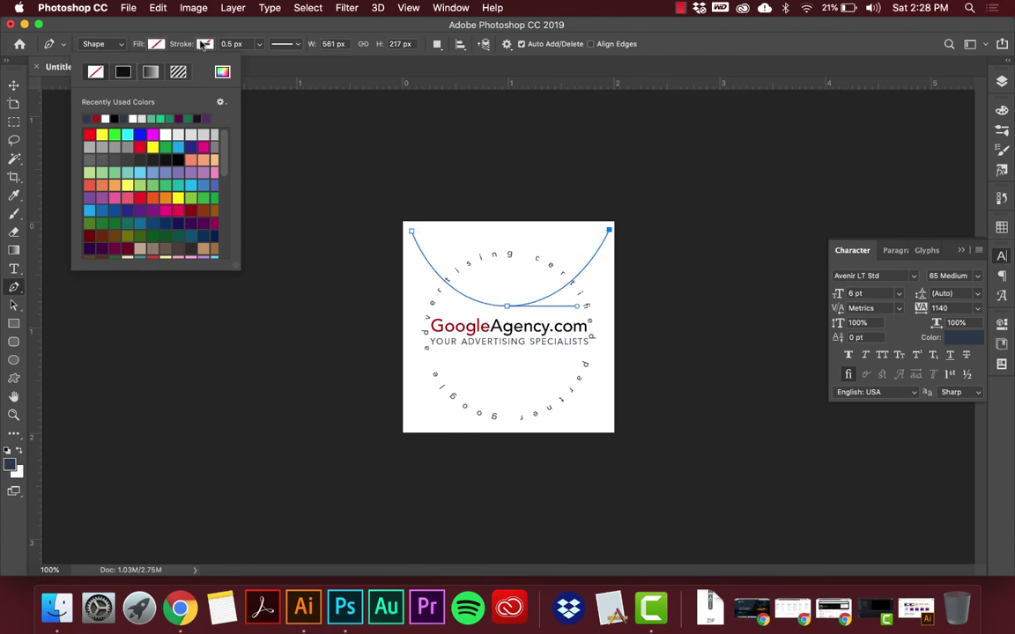
pyautogui.click(176, 32)
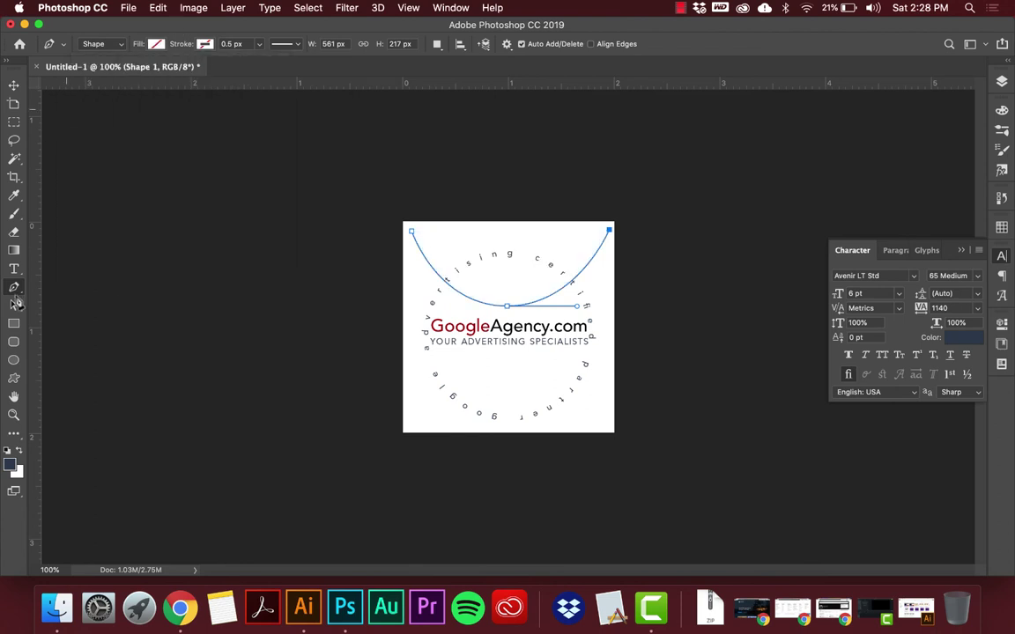
# - Try placing placeholder text along the pen-drawn curve and exit text editing
pyautogui.click(13, 268)
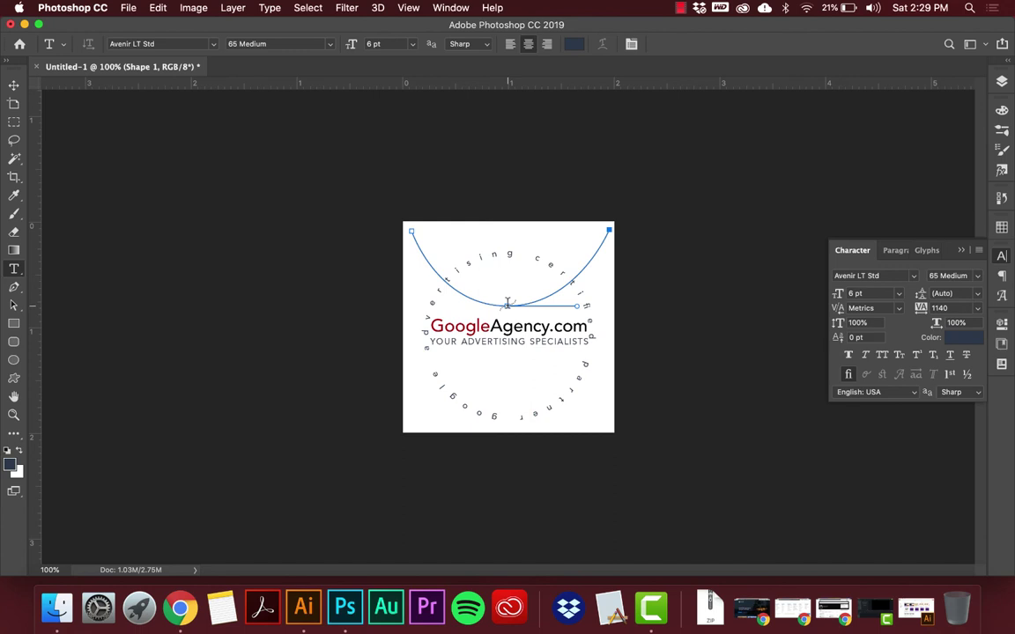
pyautogui.click(508, 303)
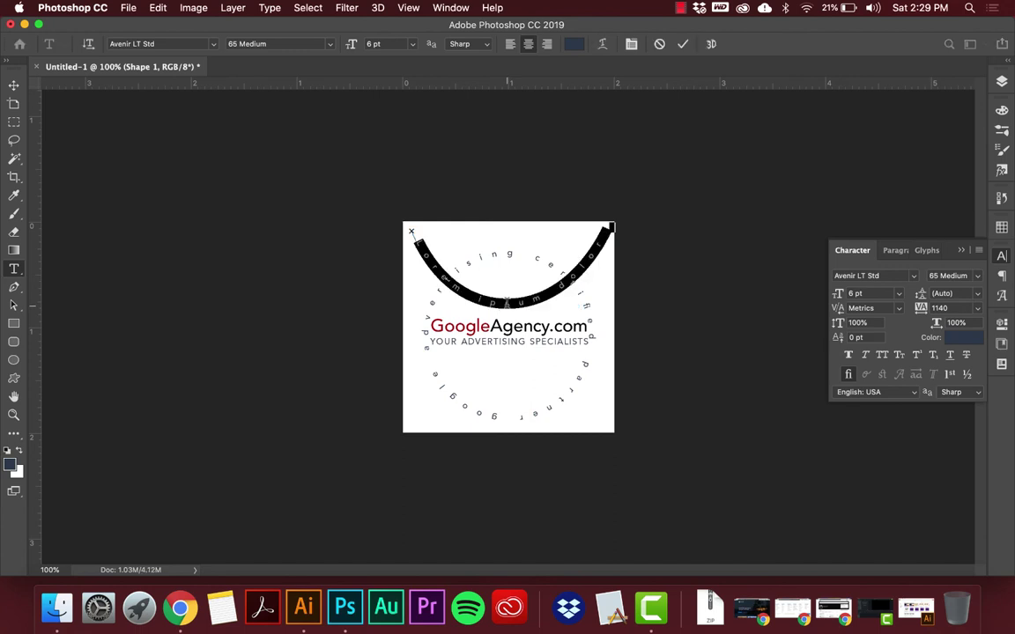
pyautogui.click(14, 86)
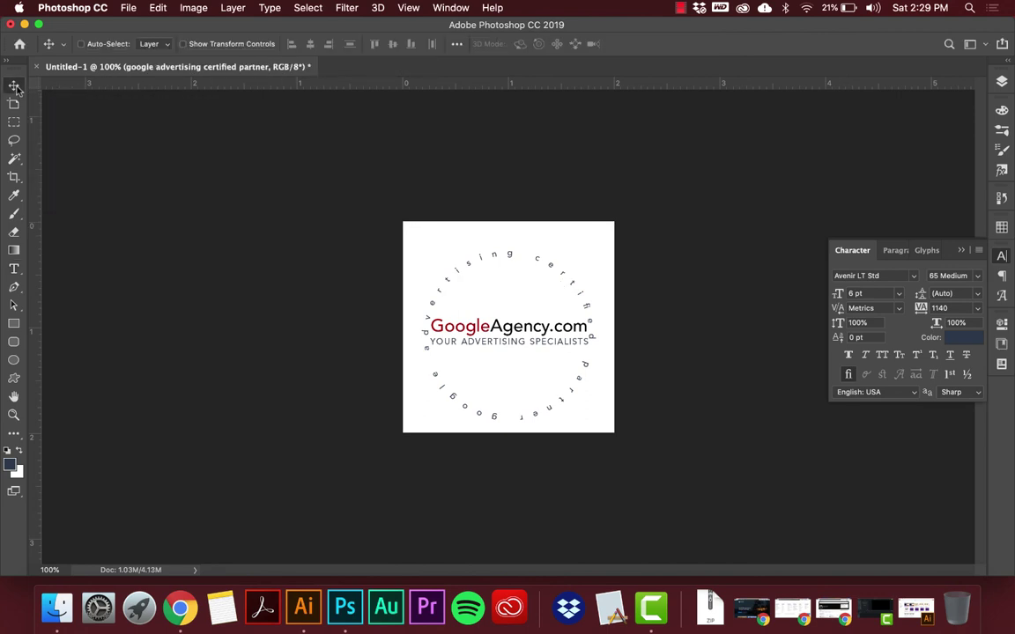
# - Delete the "google advertising certified partner" text layer and collapse the character settings
pyautogui.rightClick(409, 258)
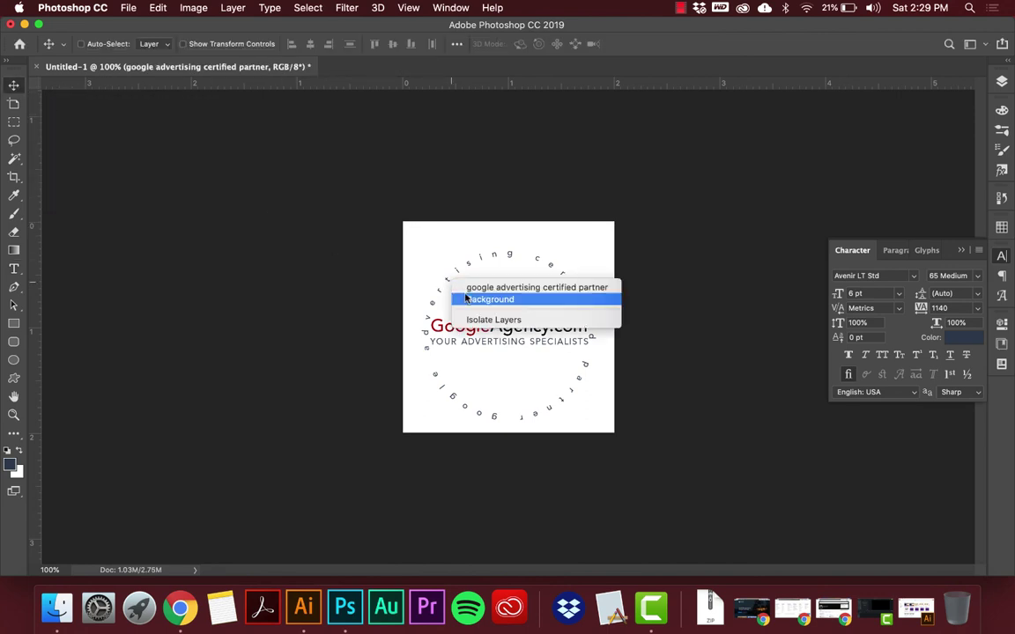
pyautogui.click(464, 288)
pyautogui.press('Delete')
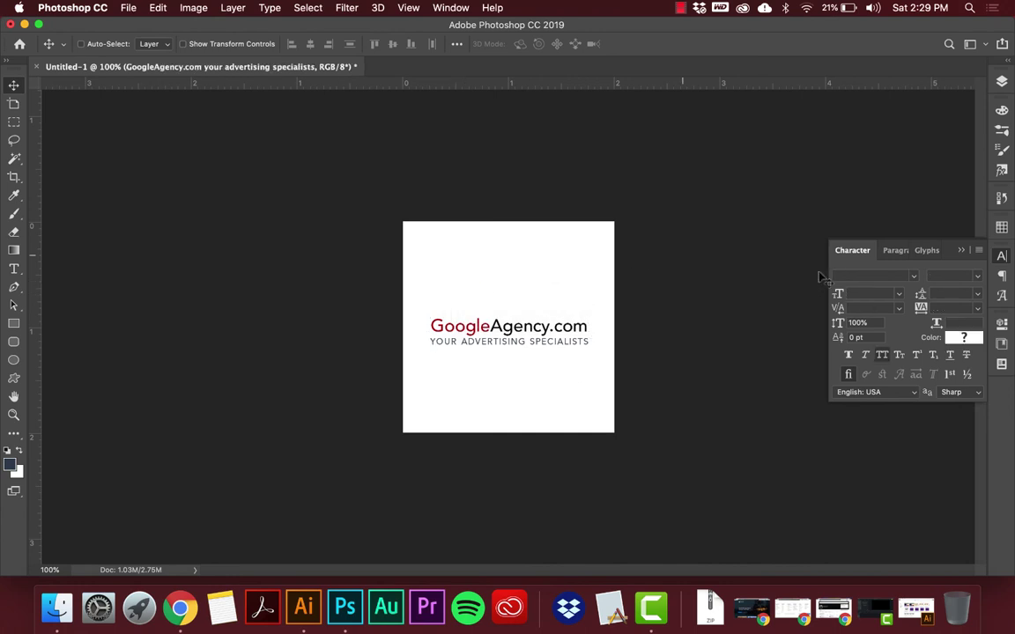
pyautogui.click(962, 252)
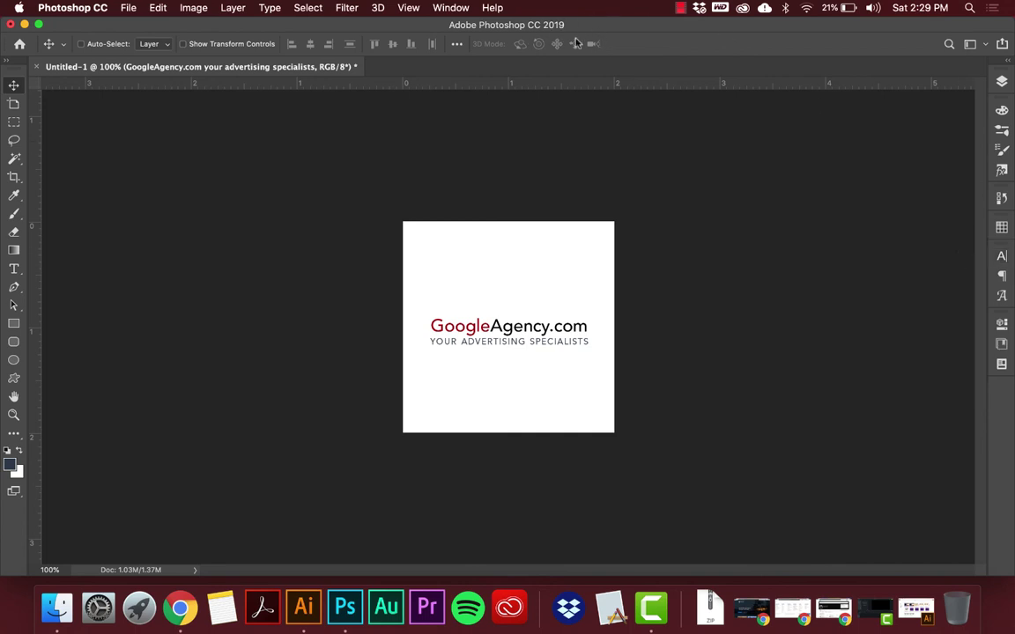